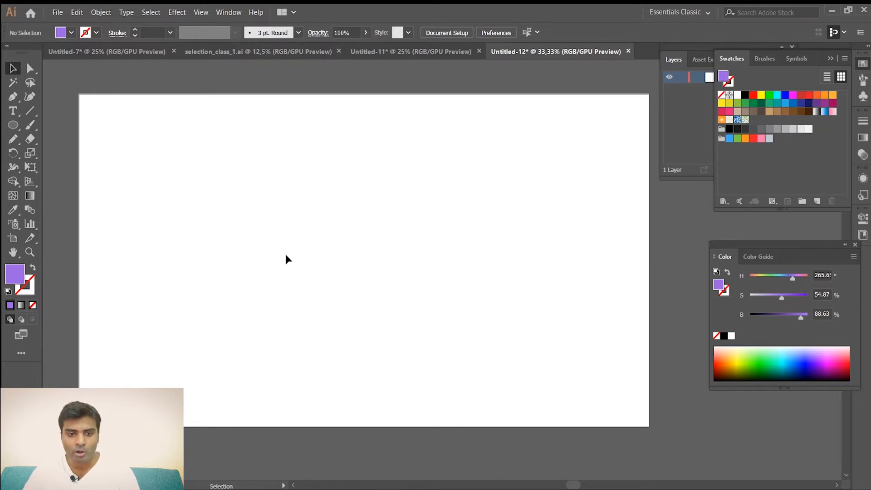
# Draw a rectangle in the middle of the artboard with the default white fill and black stroke.
pyautogui.moveTo(13, 127); pyautogui.dragTo(74, 124)
pyautogui.moveTo(233, 169); pyautogui.dragTo(521, 358)
pyautogui.click(7, 292)
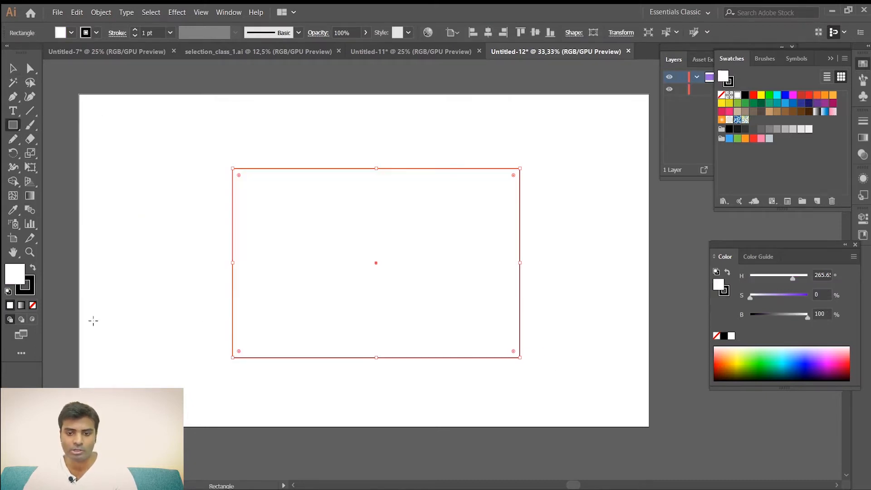
# Move the rectangle slightly up and to the left on the artboard and deselect it.
pyautogui.press('v')
pyautogui.hotkey('ctrl', 'shift', 'a')
pyautogui.moveTo(407, 286)
pyautogui.mouseDown()
pyautogui.moveTo(381, 288)
pyautogui.moveTo(414, 283)
pyautogui.moveTo(414, 275)
pyautogui.mouseUp()
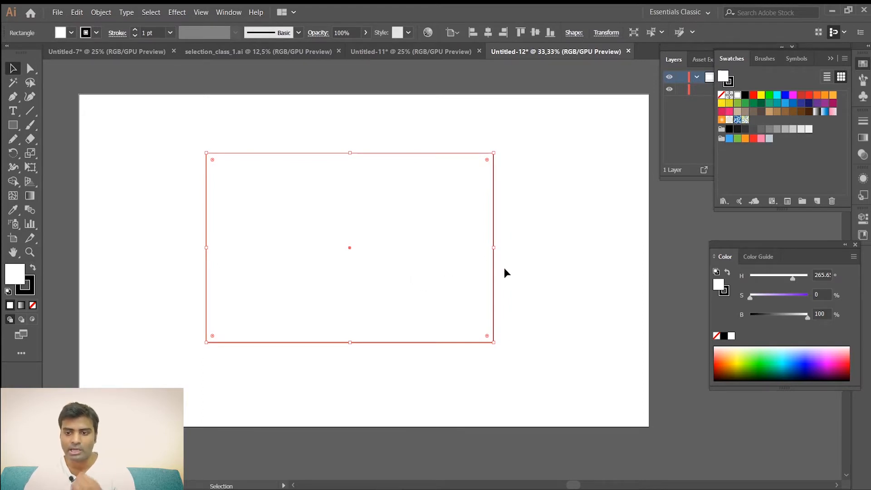
pyautogui.click(567, 276)
pyautogui.click(347, 260)
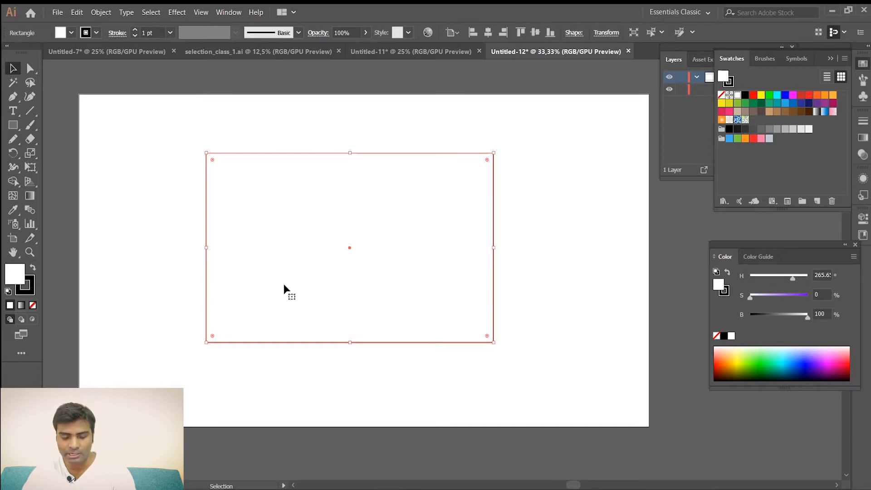
pyautogui.hotkey('ctrl', 'shift', 'a')
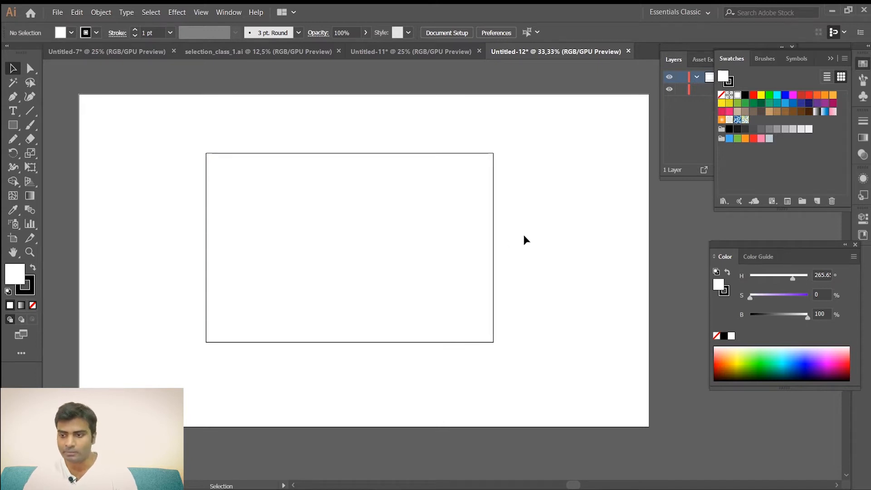
# Fill the rectangle with the white-to-black linear gradient.
pyautogui.click(863, 138)
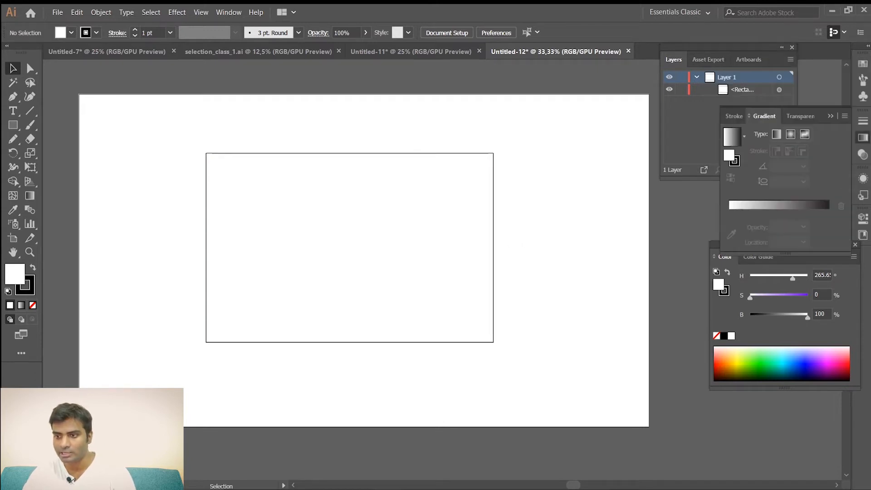
pyautogui.click(732, 137)
pyautogui.click(222, 214)
pyautogui.press('.')
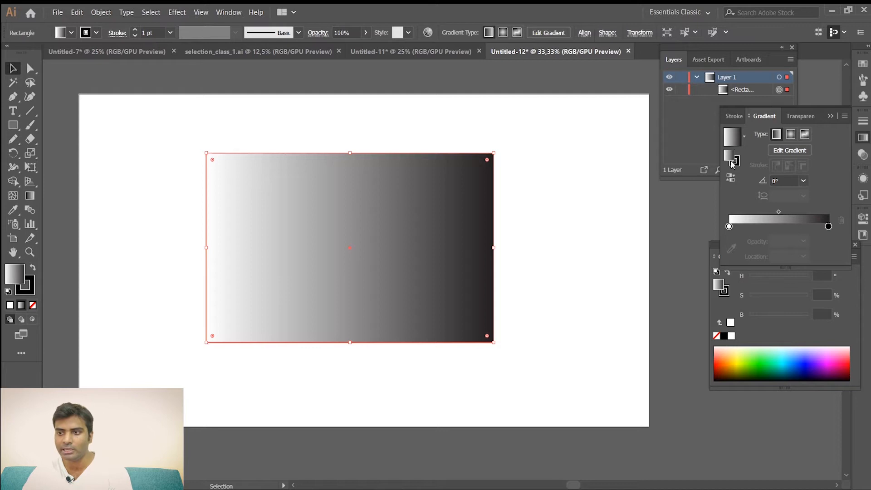
# Apply the Sky gradient preset to the rectangle's fill.
pyautogui.click(744, 136)
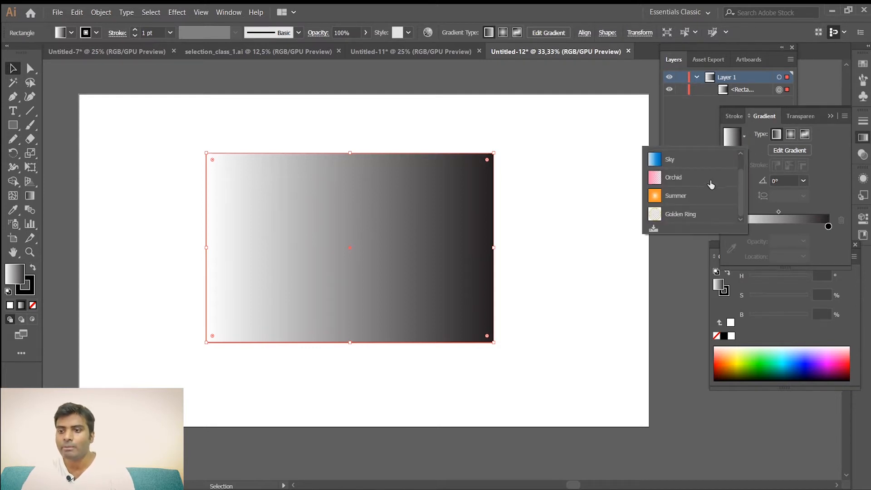
pyautogui.scroll(1, 697, 190)
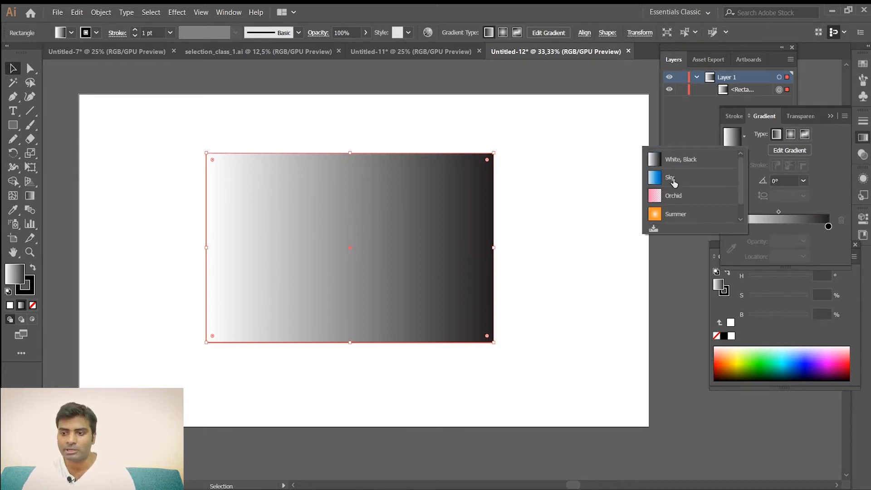
pyautogui.click(673, 177)
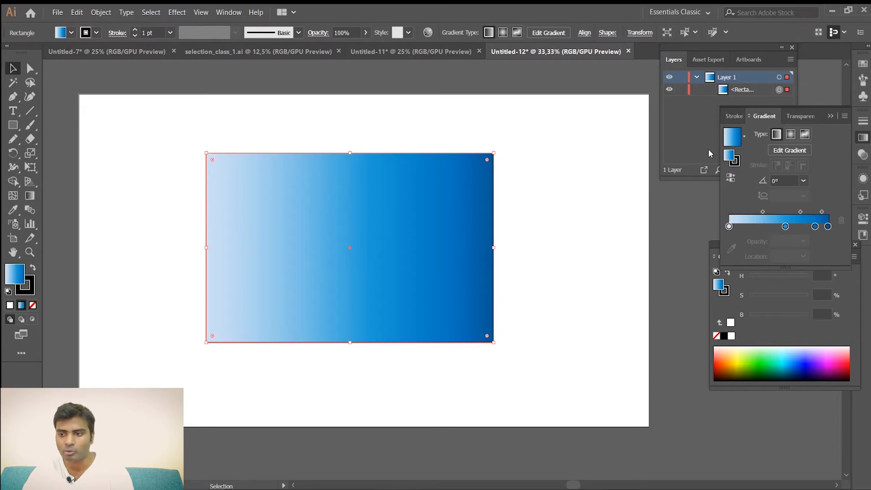
# Change the rectangle's fill to the Summer gradient preset and deselect it.
pyautogui.click(745, 142)
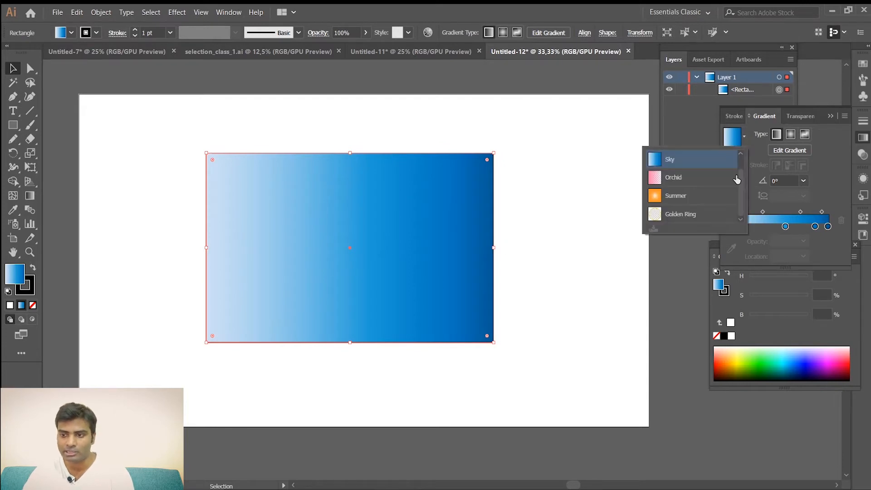
pyautogui.click(682, 197)
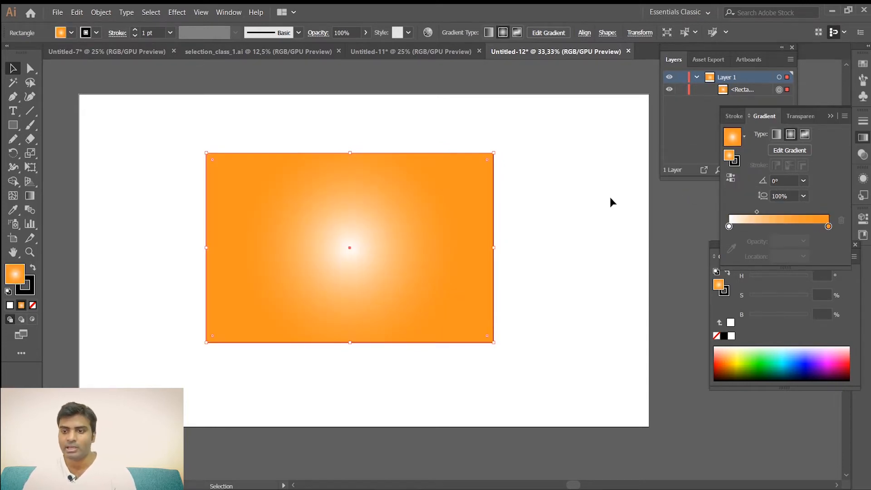
pyautogui.click(532, 196)
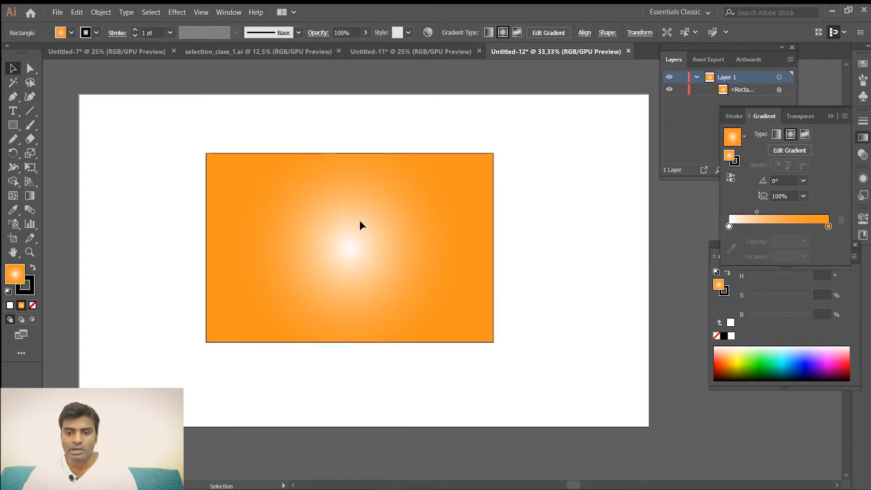
# Reselect the rectangle and switch its fill back to the blue Sky gradient preset.
pyautogui.click(744, 137)
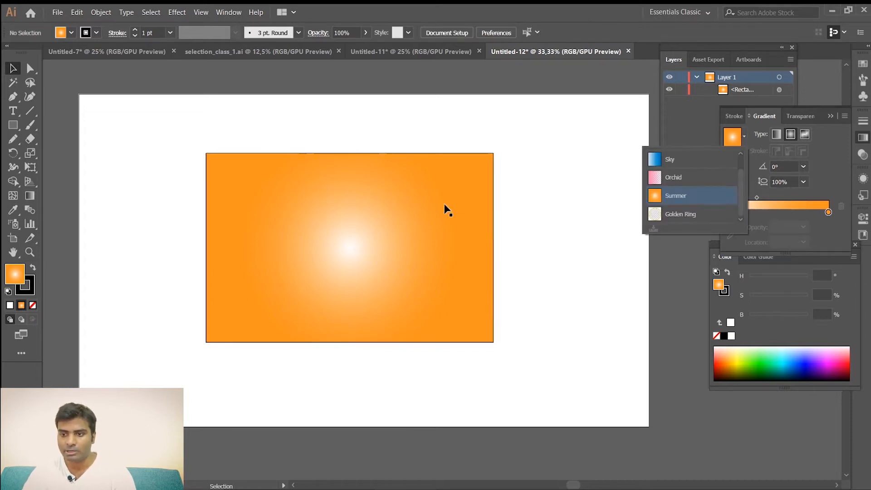
pyautogui.click(745, 137)
pyautogui.click(746, 137)
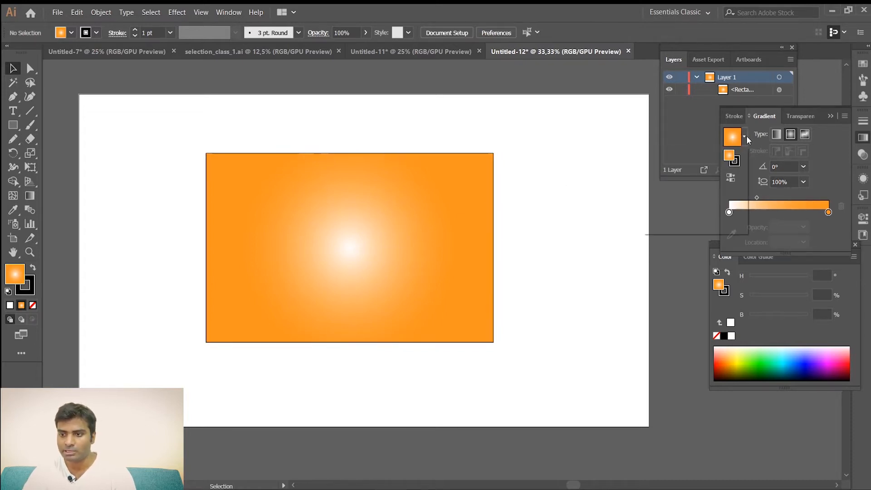
pyautogui.click(209, 202)
pyautogui.click(290, 207)
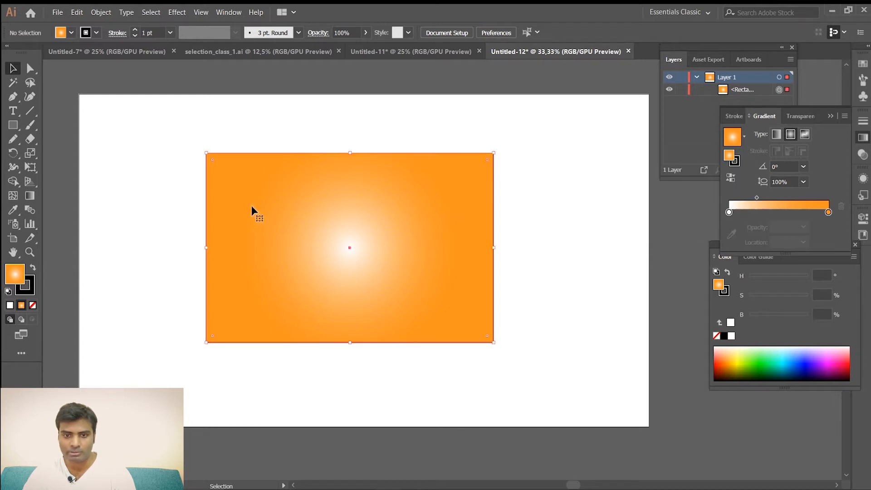
pyautogui.click(745, 137)
pyautogui.click(683, 195)
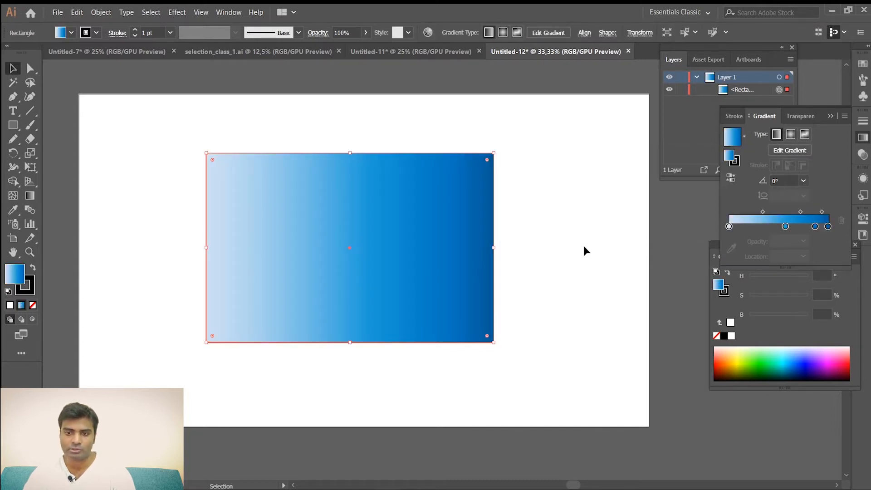
pyautogui.click(156, 193)
pyautogui.click(305, 210)
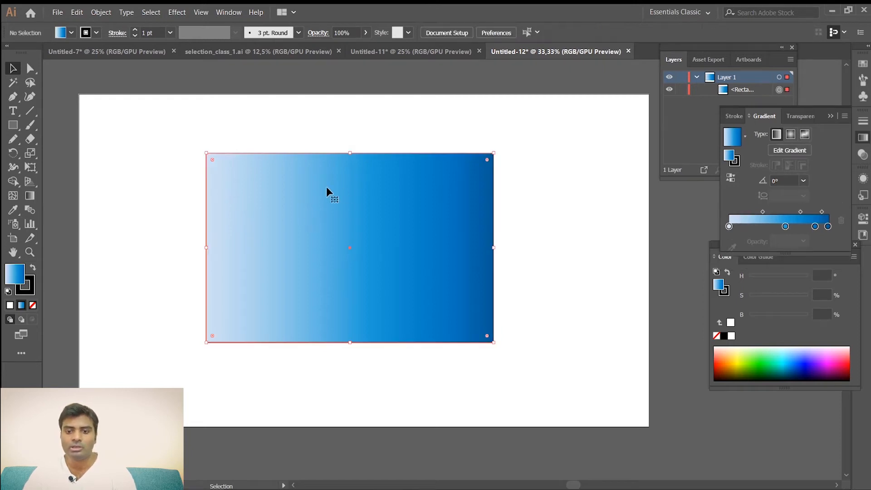
pyautogui.click(496, 203)
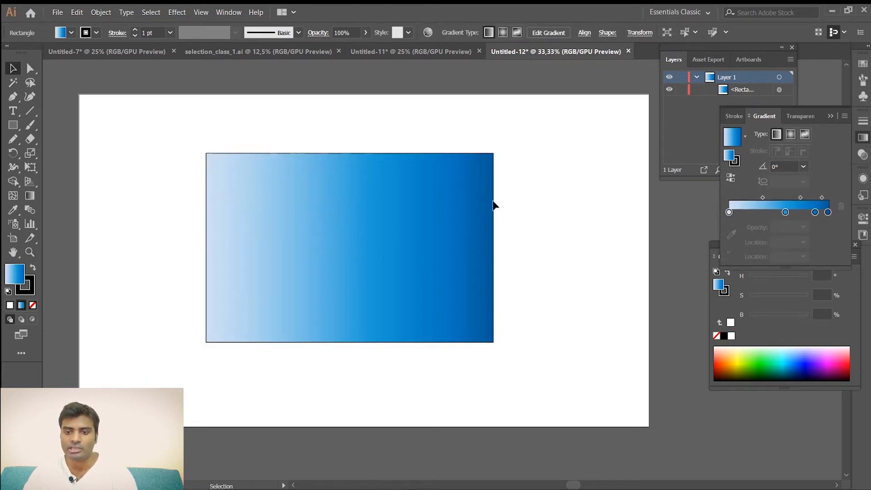
pyautogui.click(430, 204)
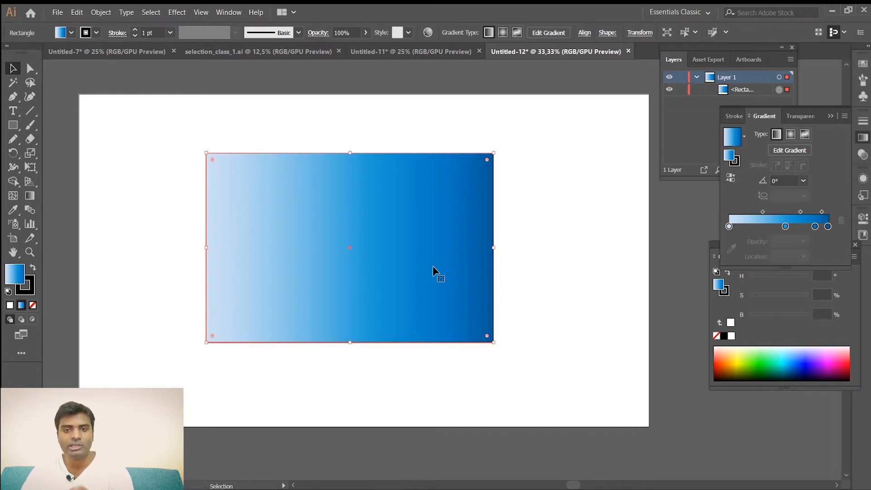
pyautogui.click(579, 239)
# Select the blue rectangle and apply the orange Summer radial gradient preset to it.
pyautogui.click(373, 257)
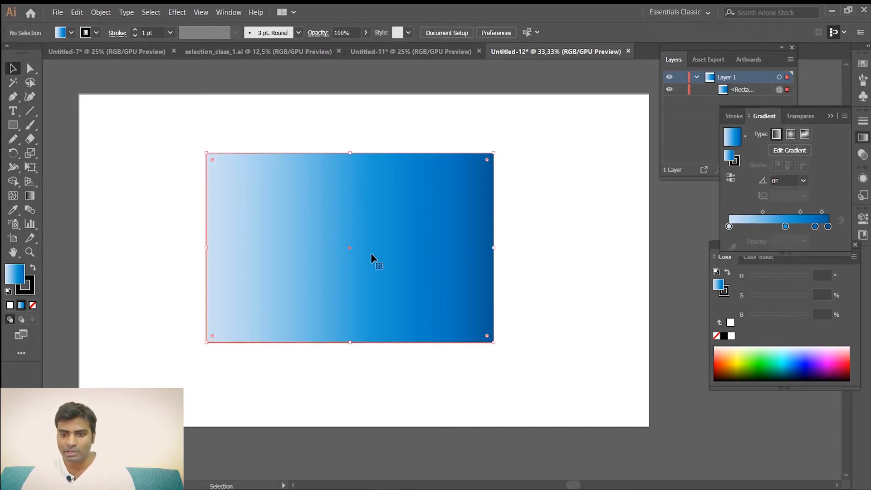
pyautogui.click(744, 136)
pyautogui.click(674, 200)
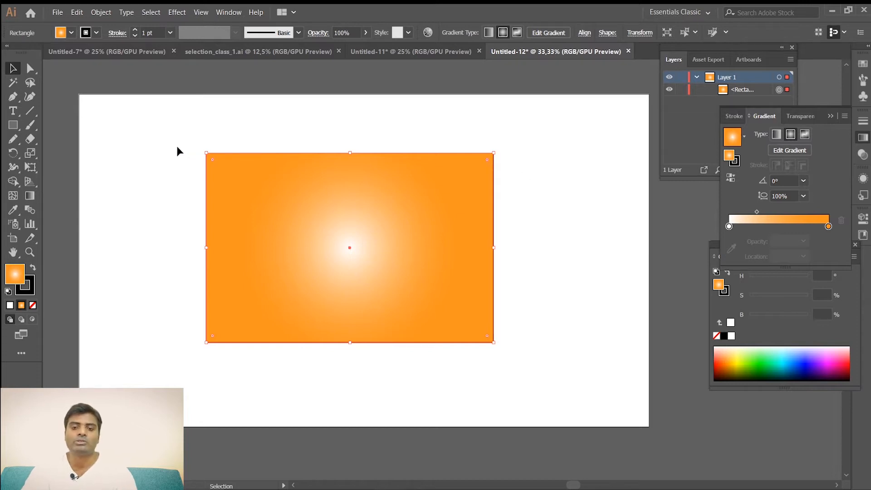
# Delete the orange gradient rectangle and restore the default white fill and black stroke.
pyautogui.moveTo(177, 152); pyautogui.dragTo(562, 380)
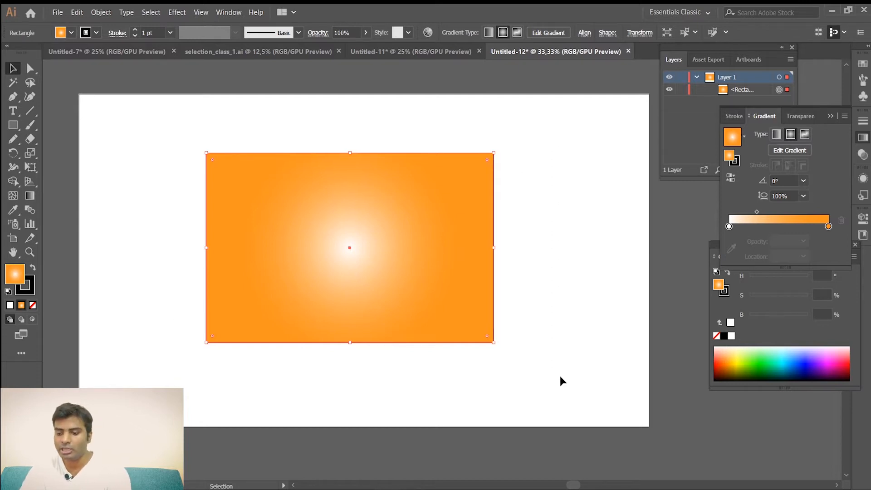
pyautogui.press('Delete')
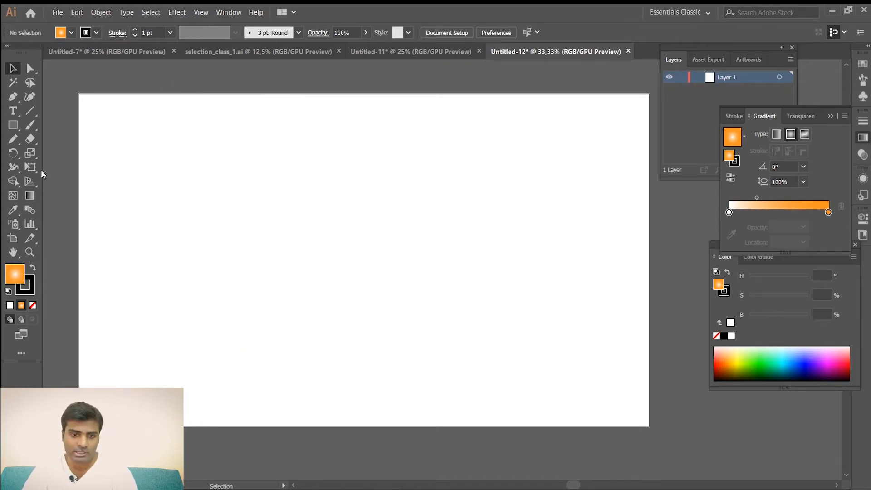
pyautogui.click(8, 292)
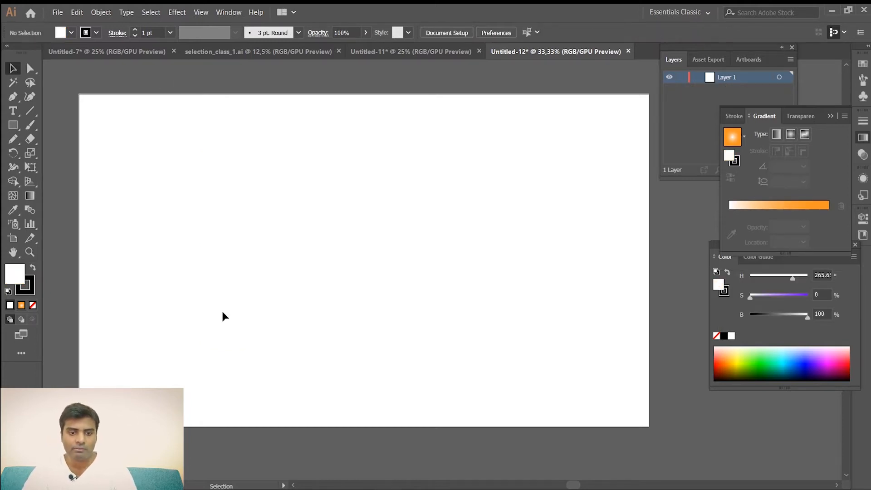
# Draw a new, wide white rectangle in the middle of the empty artboard and deselect it.
pyautogui.click(16, 129)
pyautogui.moveTo(203, 169); pyautogui.dragTo(526, 357)
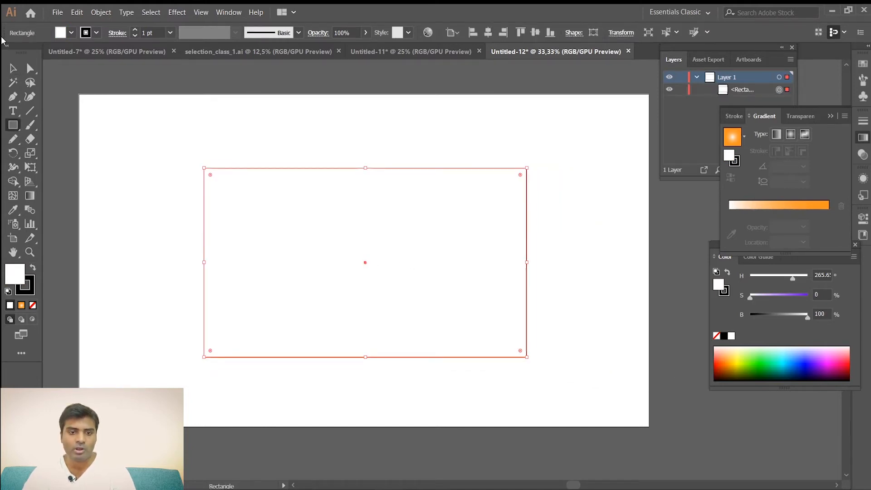
pyautogui.click(12, 69)
pyautogui.click(97, 156)
# Fill the new rectangle with the bright cyan swatch.
pyautogui.click(289, 231)
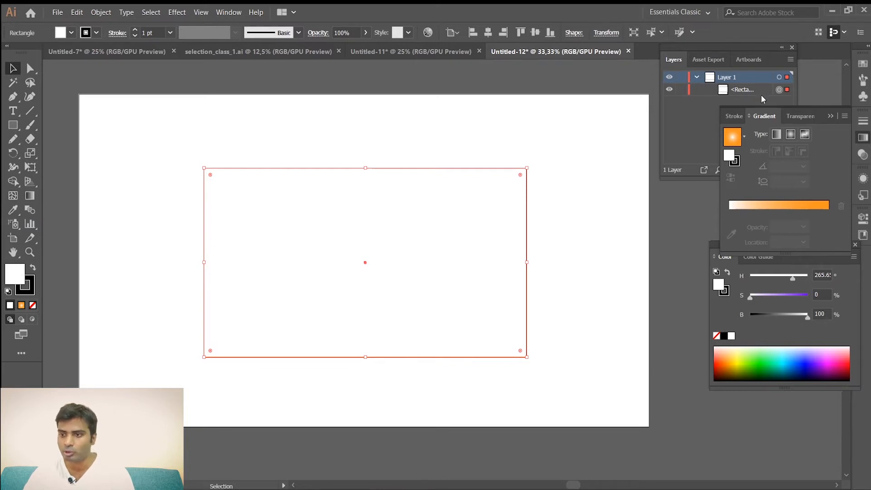
pyautogui.click(863, 63)
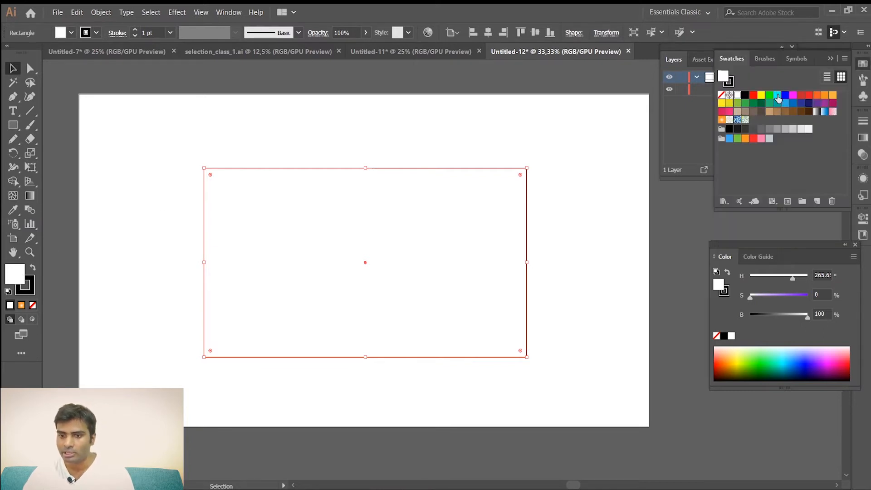
pyautogui.click(777, 95)
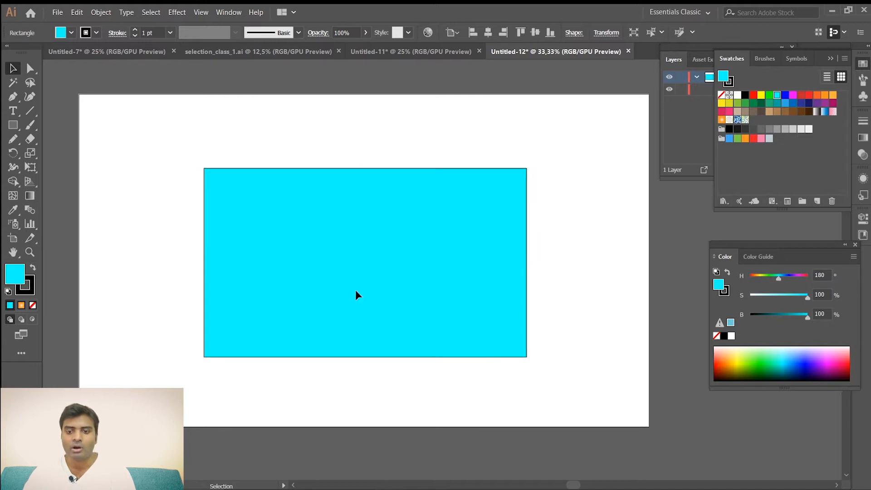
# Add a gradient mesh point with the Mesh tool slightly above the centre of the cyan rectangle.
pyautogui.click(15, 199)
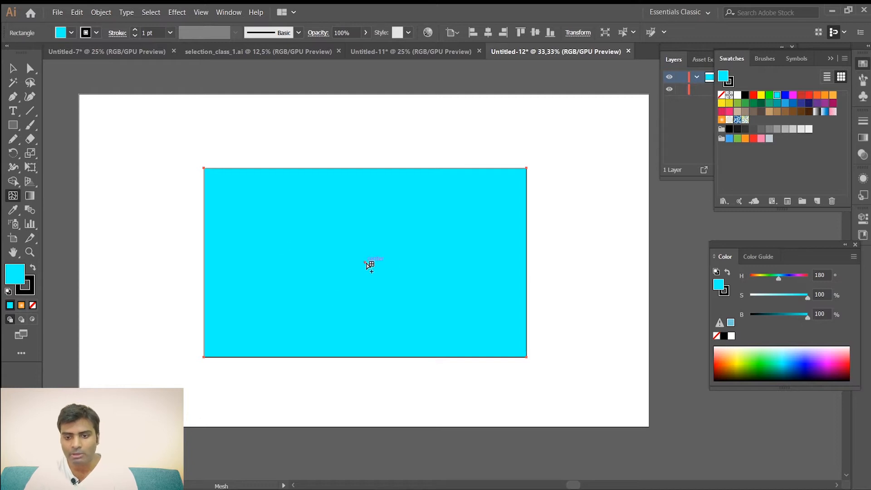
pyautogui.click(361, 225)
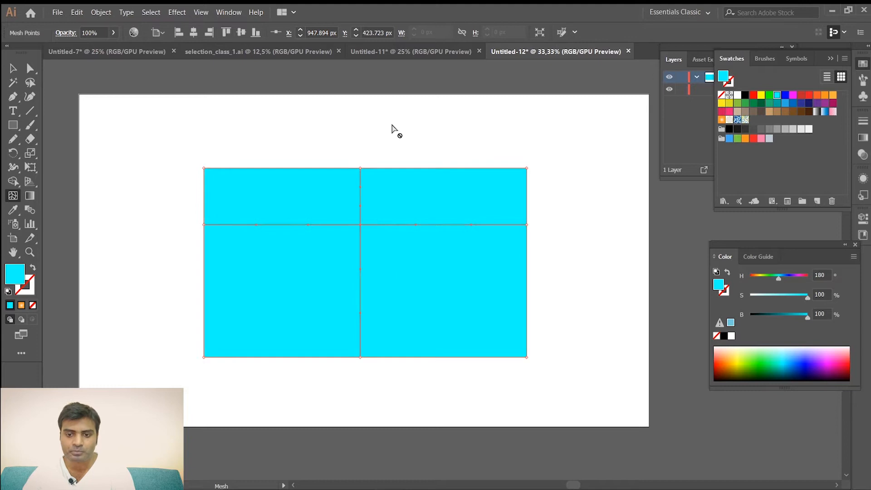
# Try colouring the mesh point with the yellow swatch, and undo the colour change.
pyautogui.click(360, 225)
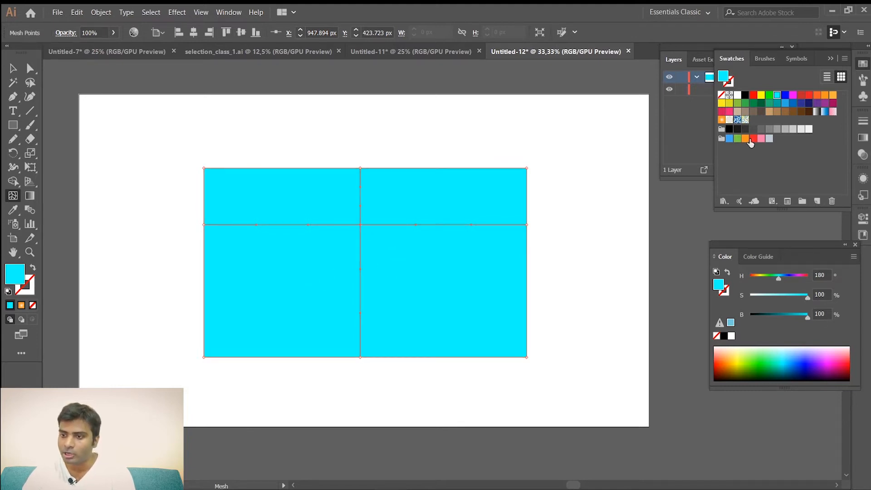
pyautogui.click(762, 95)
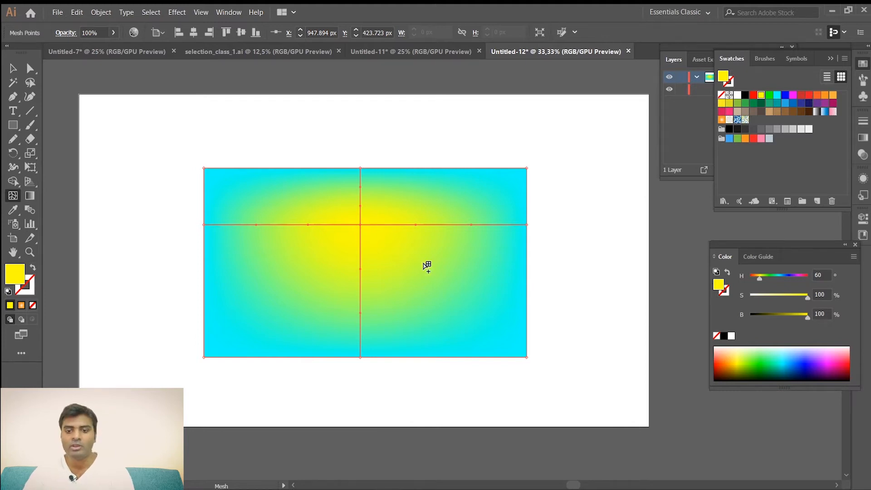
pyautogui.press('ctrl')
pyautogui.hotkey('ctrl', 'z')
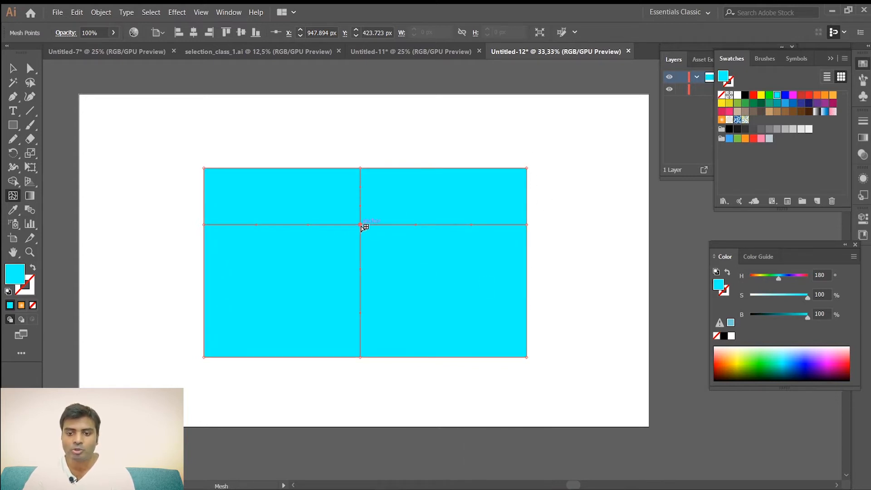
# Add a second mesh point on the horizontal mesh line, in the left part of the rectangle, and switch to the Direct Selection tool.
pyautogui.click(266, 225)
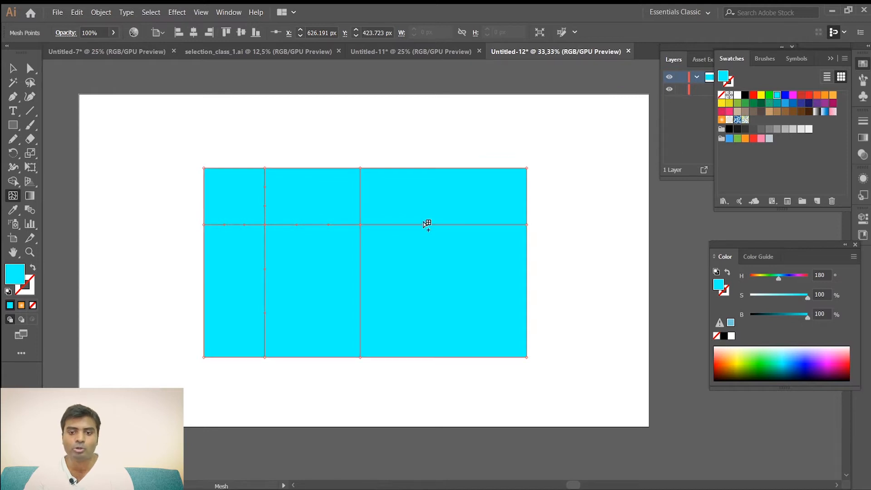
pyautogui.click(31, 69)
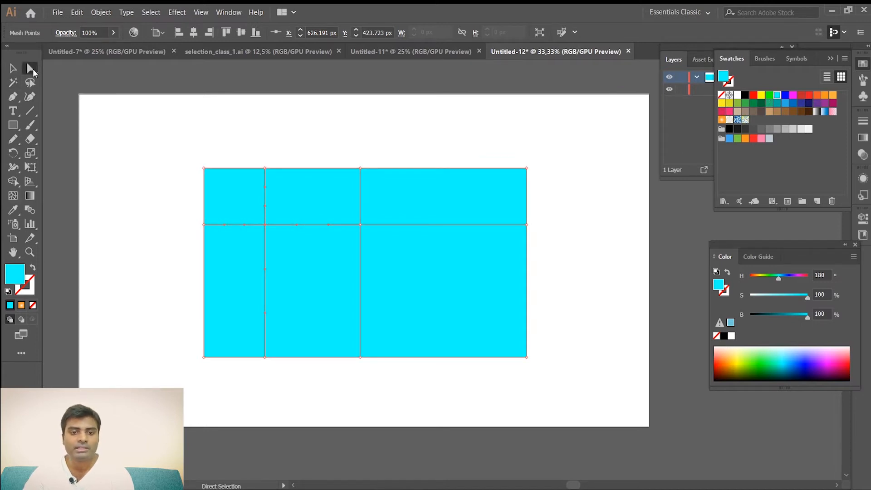
# Colour the mesh point above the rectangle's centre with the yellow swatch and the left mesh point with the red swatch.
pyautogui.click(360, 225)
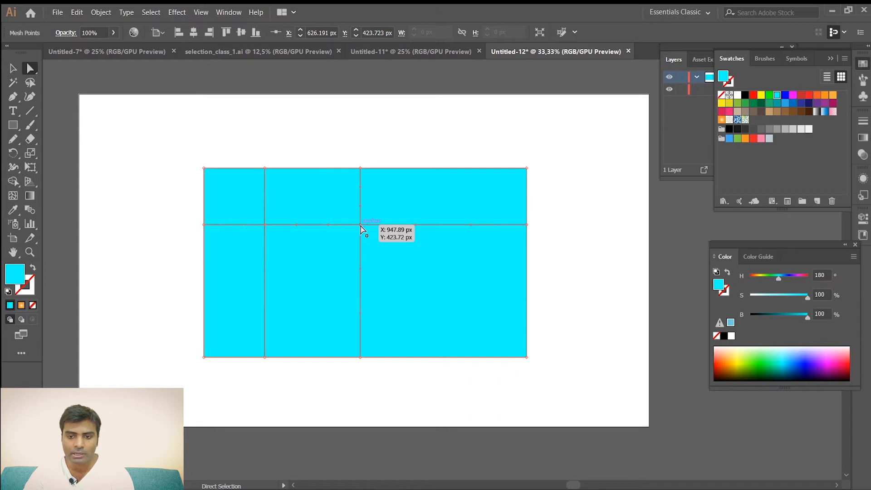
pyautogui.click(761, 95)
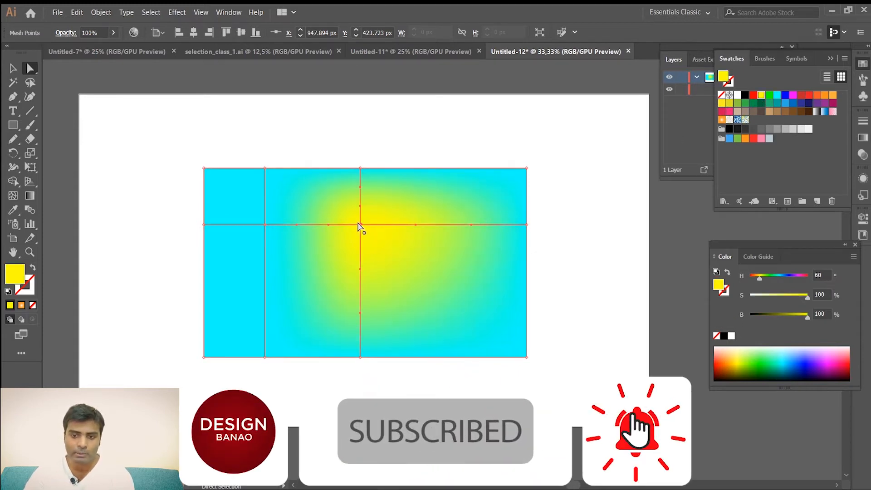
pyautogui.click(265, 225)
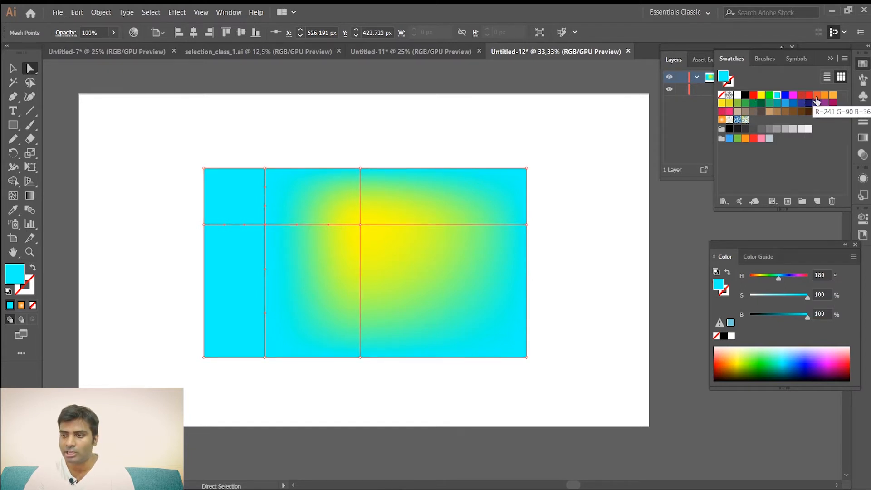
pyautogui.click(755, 97)
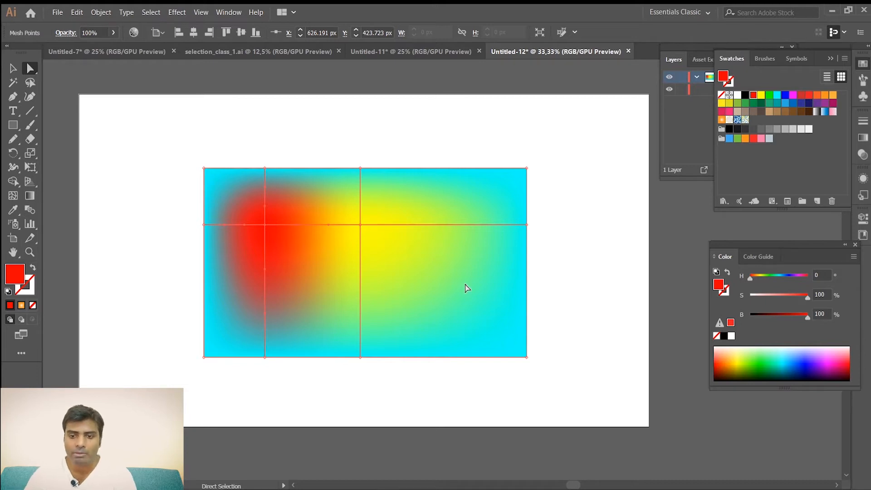
# Add three red mesh points with the Mesh tool along the horizontal mesh line in the right half of the rectangle.
pyautogui.click(13, 196)
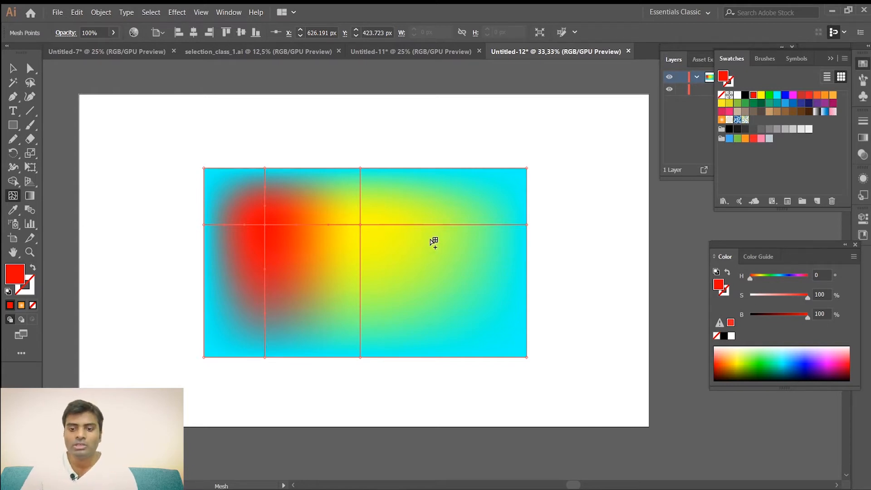
pyautogui.click(398, 225)
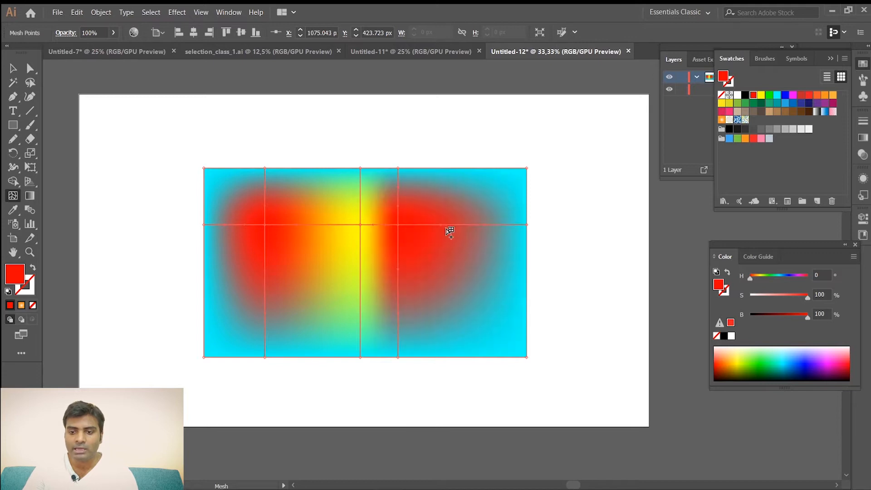
pyautogui.click(449, 225)
pyautogui.click(485, 226)
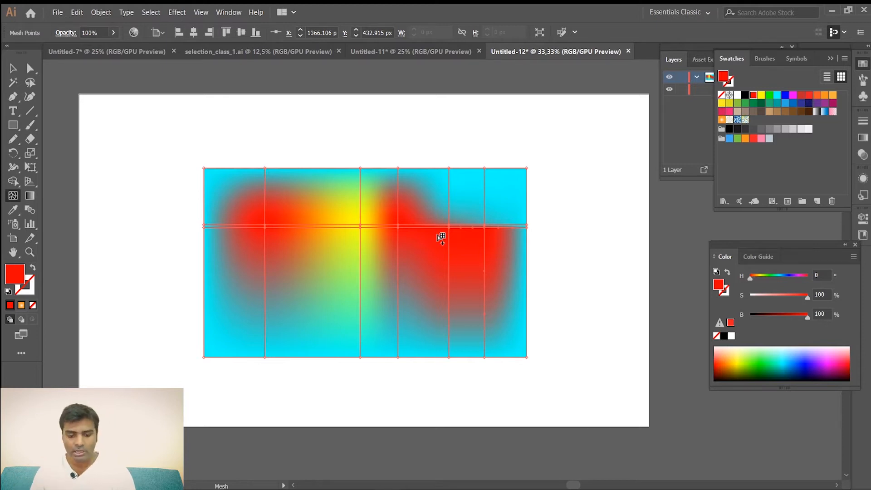
# Undo the three added mesh points and the red colouring of the left mesh point.
pyautogui.hotkey('ctrl', 'z')
pyautogui.hotkey('ctrl', 'z')
pyautogui.hotkey('ctrl', 'z')
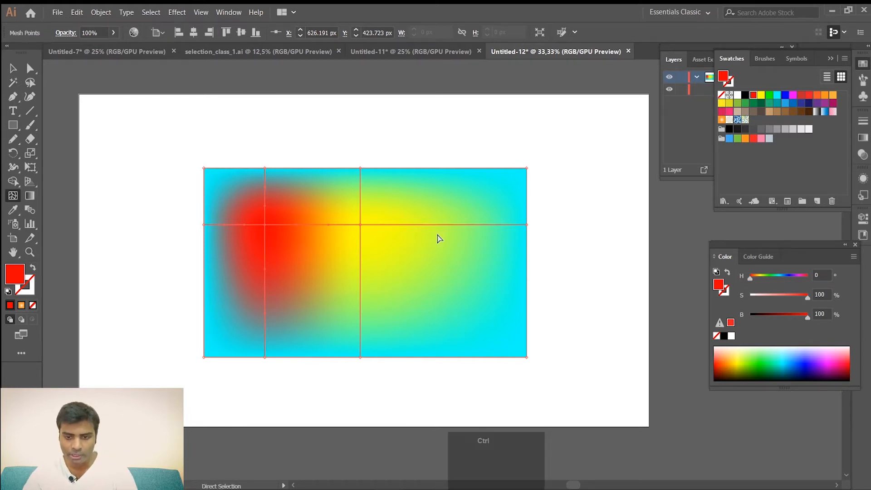
pyautogui.hotkey('ctrl', 'z')
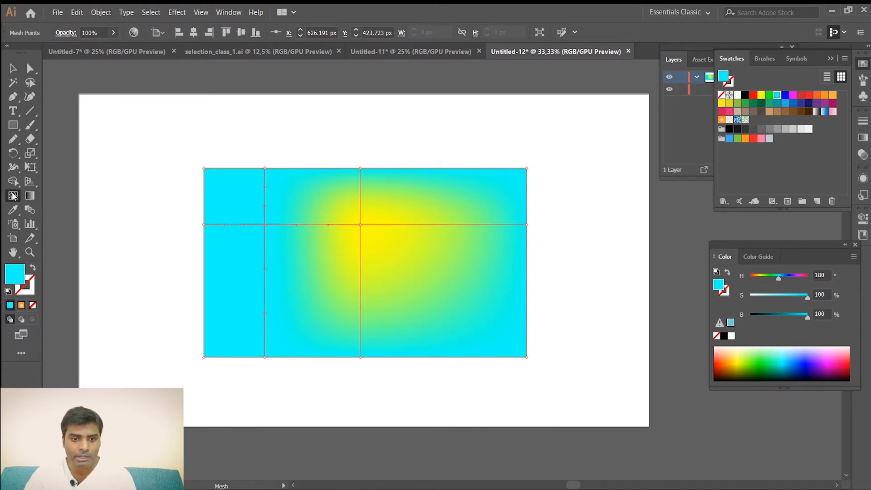
# Reshape the mesh by moving both upper corners and the lower-left corner inward and shifting the two interior mesh points down and right.
pyautogui.moveTo(527, 169); pyautogui.dragTo(490, 189)
pyautogui.moveTo(204, 169); pyautogui.dragTo(226, 190)
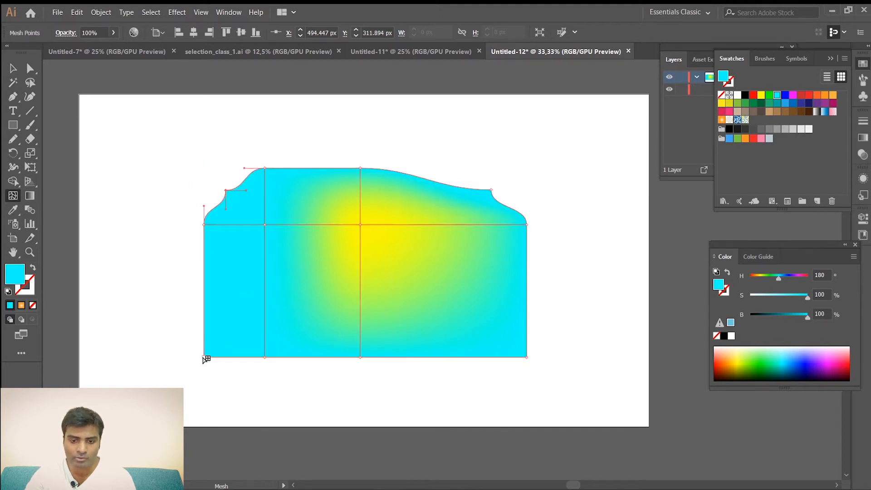
pyautogui.moveTo(204, 357); pyautogui.dragTo(229, 344)
pyautogui.moveTo(266, 225); pyautogui.dragTo(299, 238)
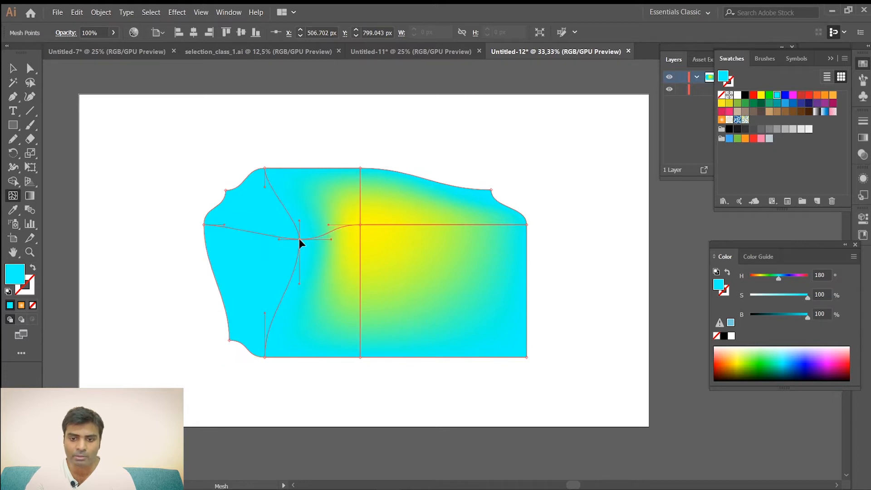
pyautogui.moveTo(365, 226); pyautogui.dragTo(397, 250)
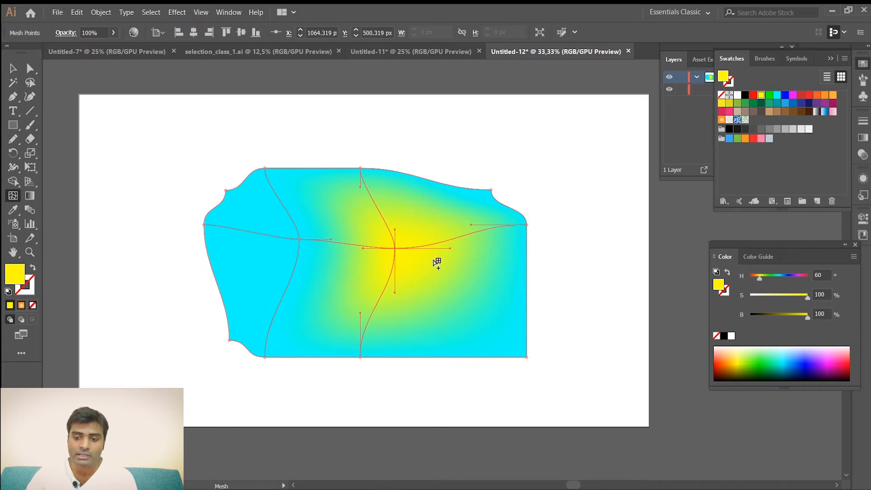
pyautogui.moveTo(397, 249); pyautogui.dragTo(379, 235)
# Select the distorted mesh object and delete it from the artboard.
pyautogui.click(13, 69)
pyautogui.moveTo(175, 141); pyautogui.dragTo(535, 355)
pyautogui.press('Delete')
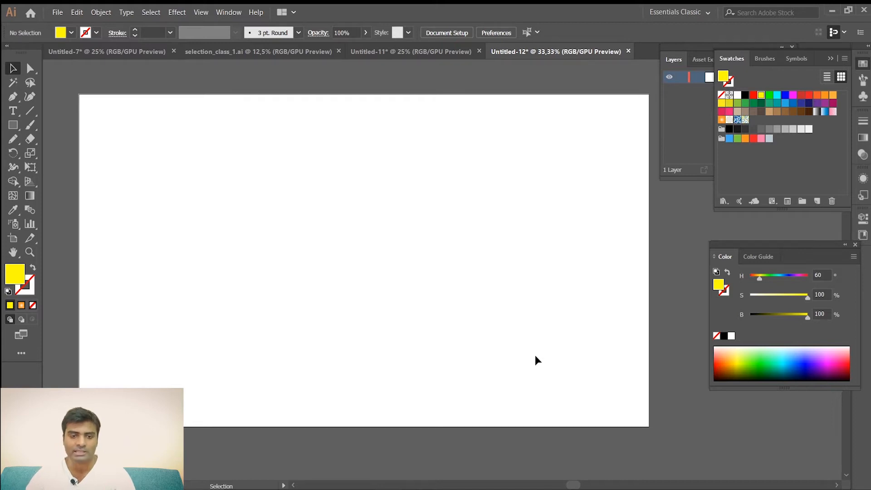
# Draw a new large rectangle in the middle of the artboard and fill it with the bright cyan swatch.
pyautogui.click(14, 128)
pyautogui.moveTo(215, 166); pyautogui.dragTo(553, 365)
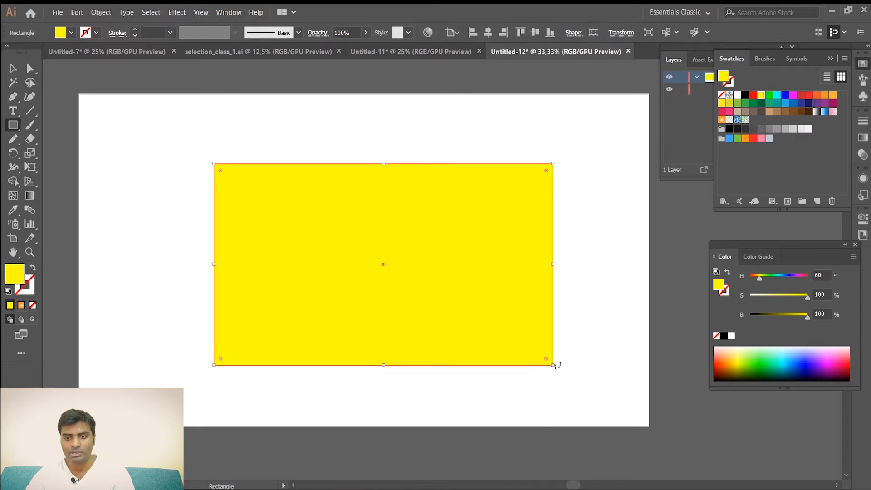
pyautogui.click(777, 95)
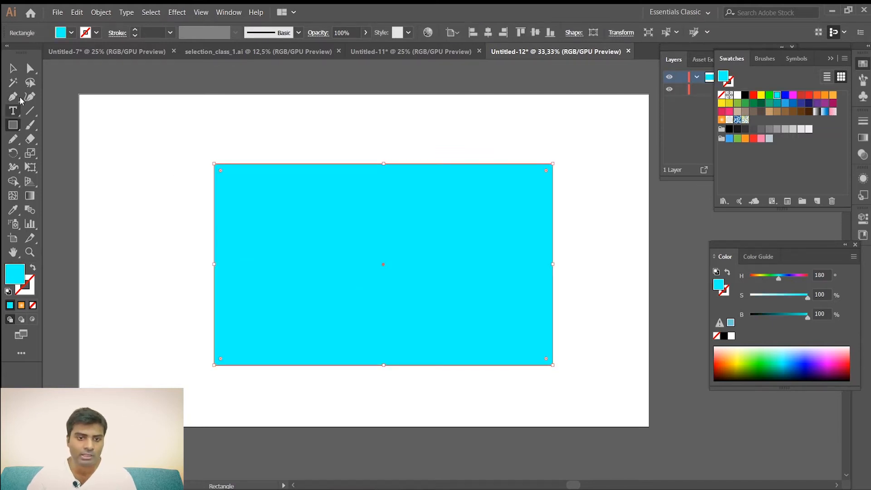
# Add a mesh point with the Mesh tool slightly above the centre of the cyan rectangle and colour it with the yellow swatch.
pyautogui.click(12, 68)
pyautogui.click(130, 173)
pyautogui.click(350, 235)
pyautogui.click(12, 196)
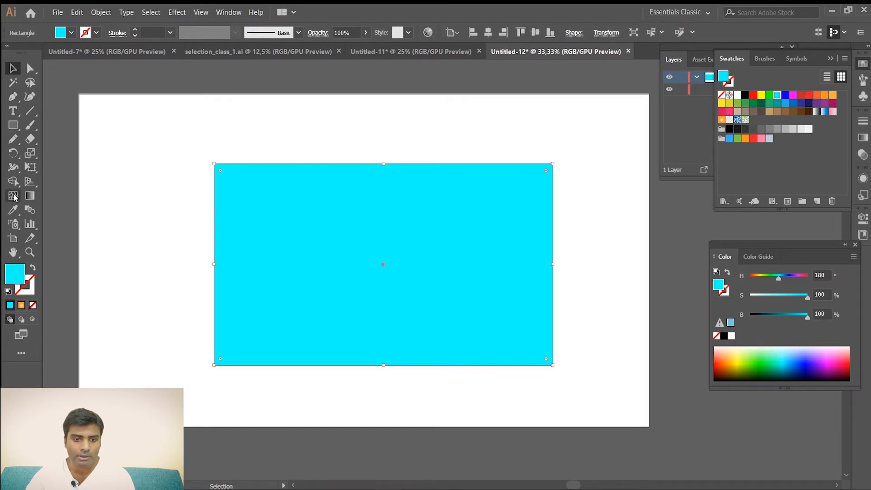
pyautogui.click(382, 223)
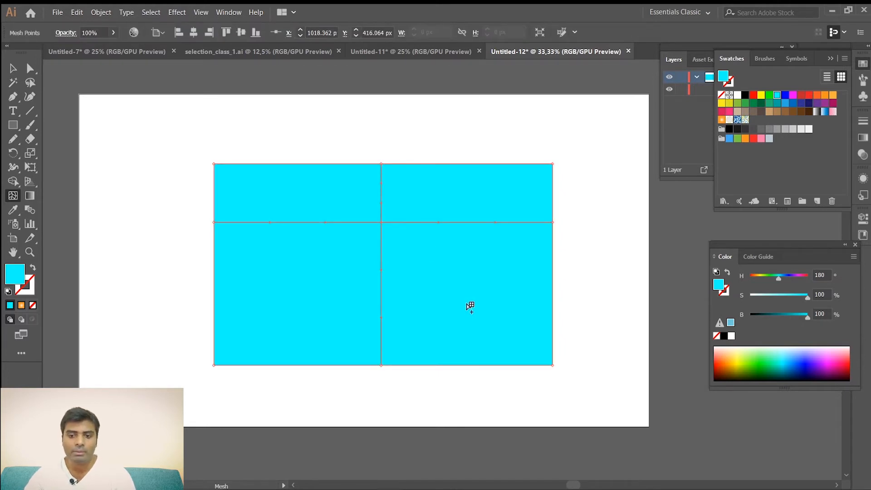
pyautogui.click(381, 222)
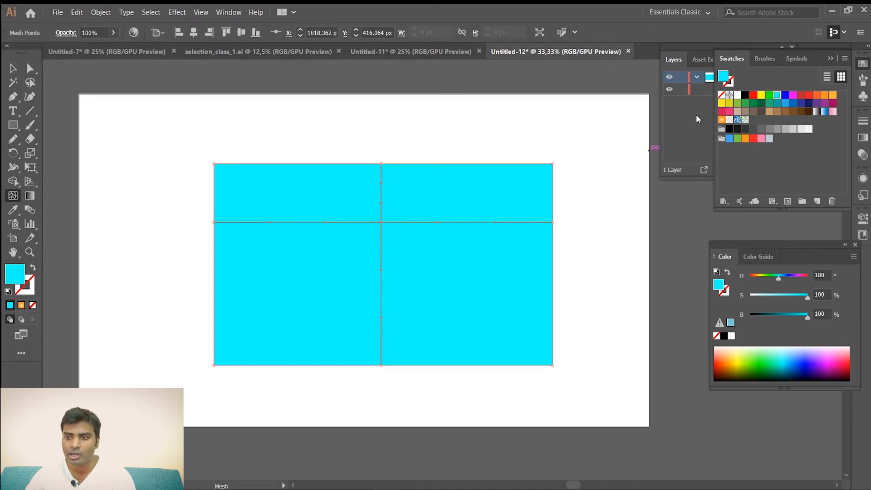
pyautogui.click(761, 95)
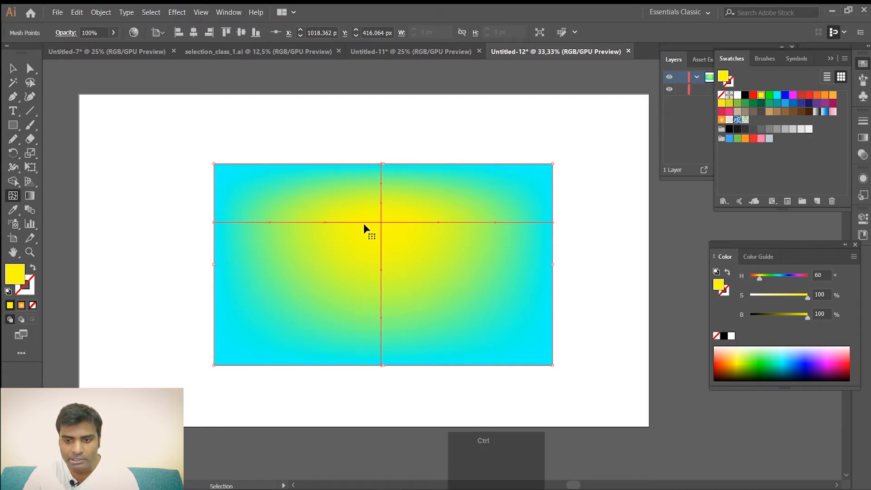
# Undo the yellow colouring and the mesh point so the rectangle is plain cyan again.
pyautogui.hotkey('ctrl', 'z')
pyautogui.hotkey('ctrl', 'z')
pyautogui.hotkey('ctrl', 'z')
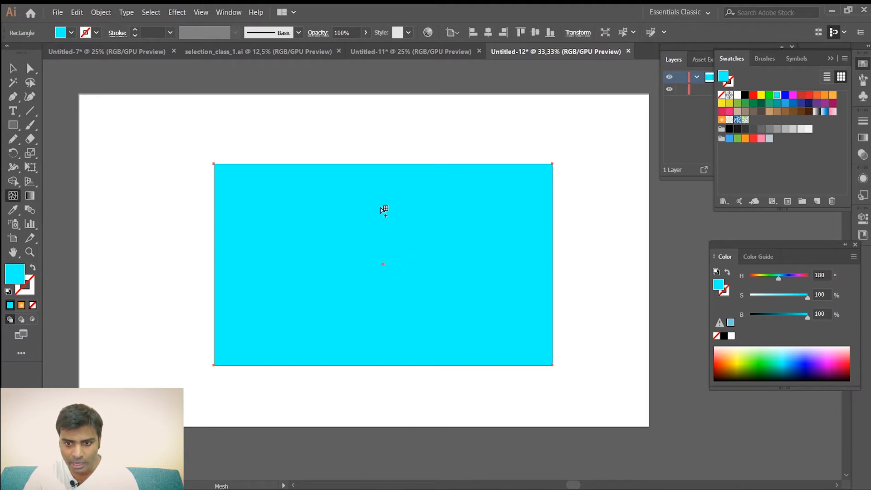
# Add three closely spaced mesh points on one horizontal line above the centre and colour the middle one with the yellow swatch.
pyautogui.click(380, 208)
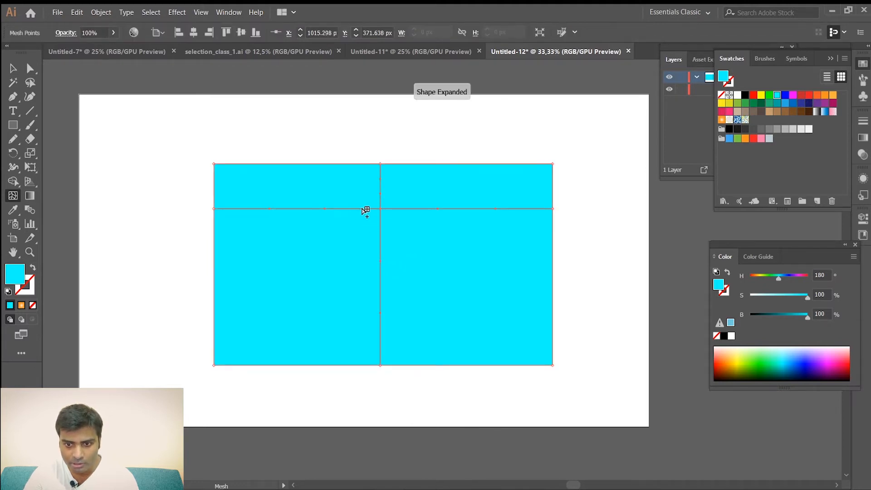
pyautogui.click(363, 209)
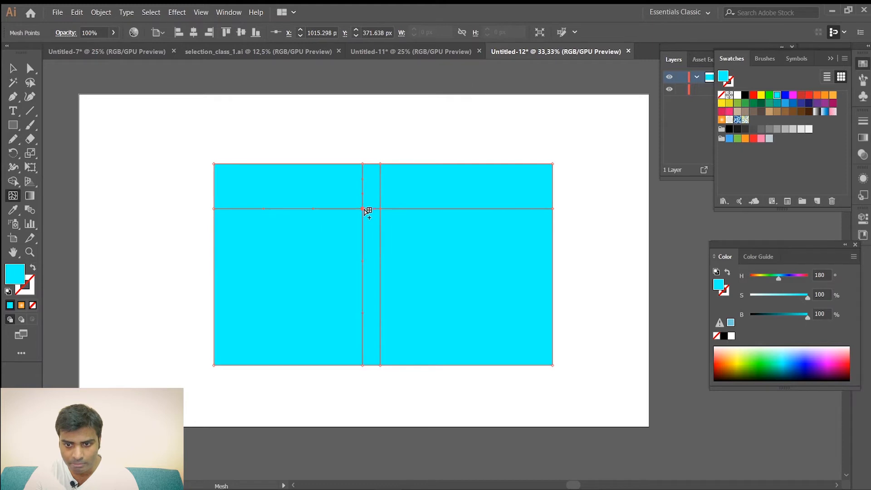
pyautogui.click(397, 209)
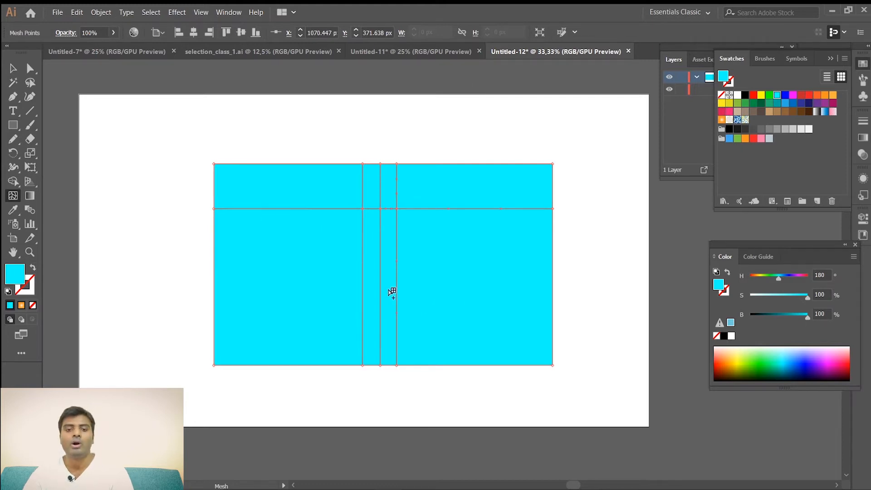
pyautogui.click(381, 208)
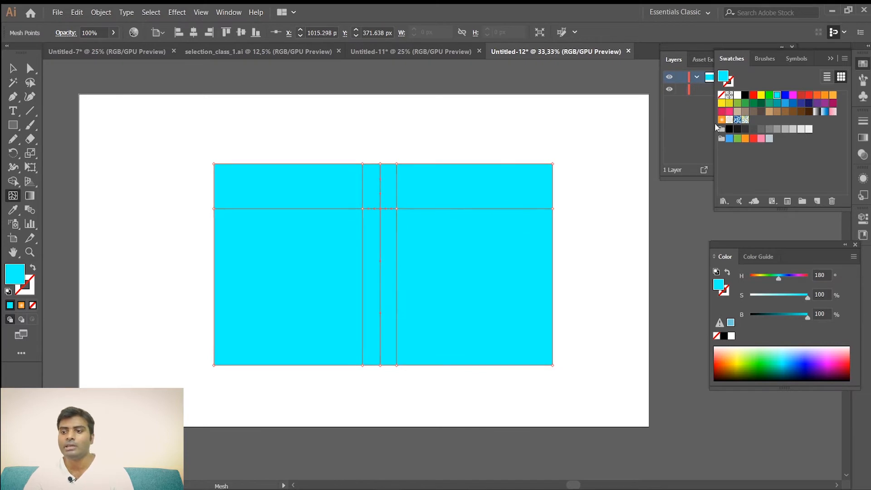
pyautogui.click(761, 95)
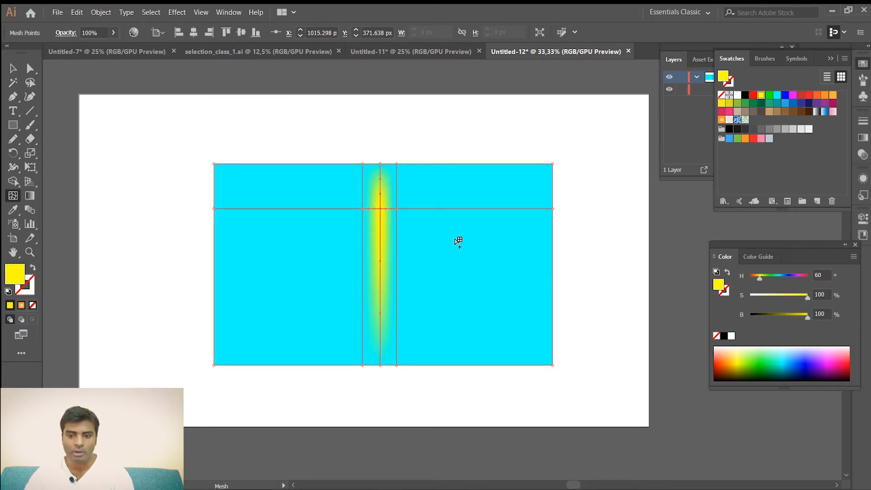
# Deselect the mesh and examine up close how the yellow blends between the closely spaced vertical mesh lines.
pyautogui.click(12, 68)
pyautogui.click(162, 207)
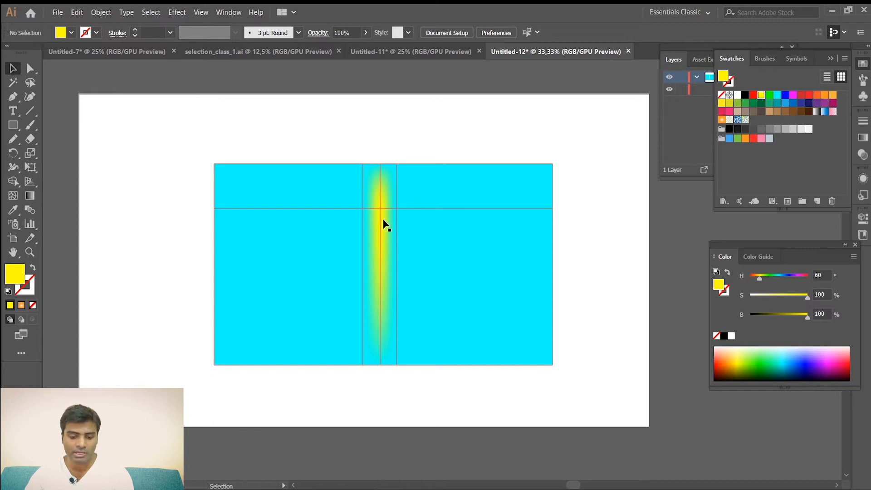
pyautogui.scroll(4, 392, 221)
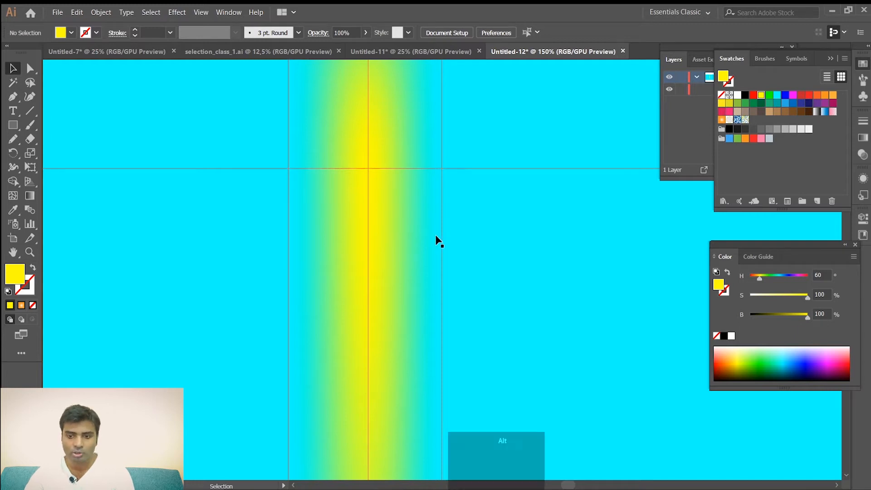
pyautogui.scroll(-3, 436, 239)
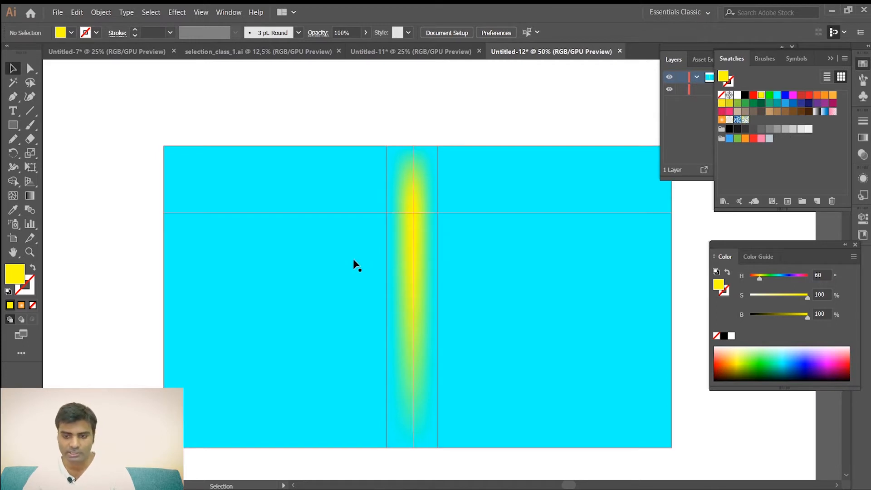
pyautogui.scroll(-1, 356, 263)
pyautogui.scroll(2, 427, 282)
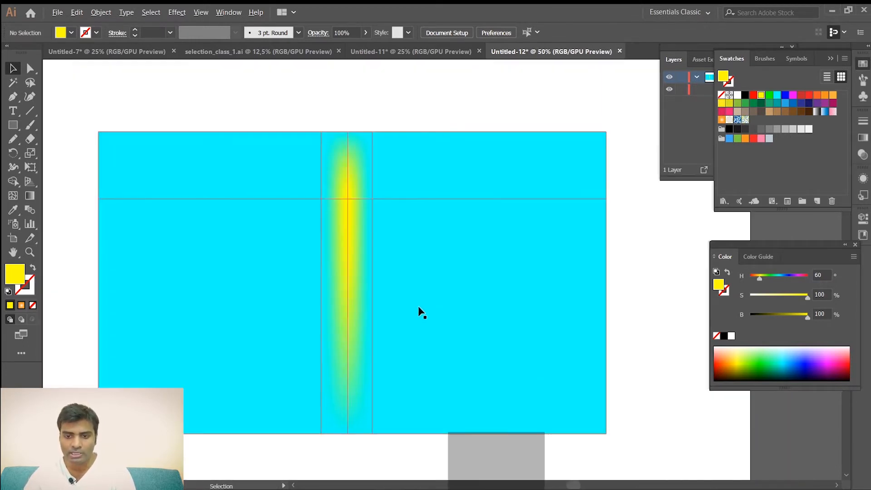
pyautogui.press('space')
pyautogui.moveTo(332, 277); pyautogui.dragTo(331, 286)
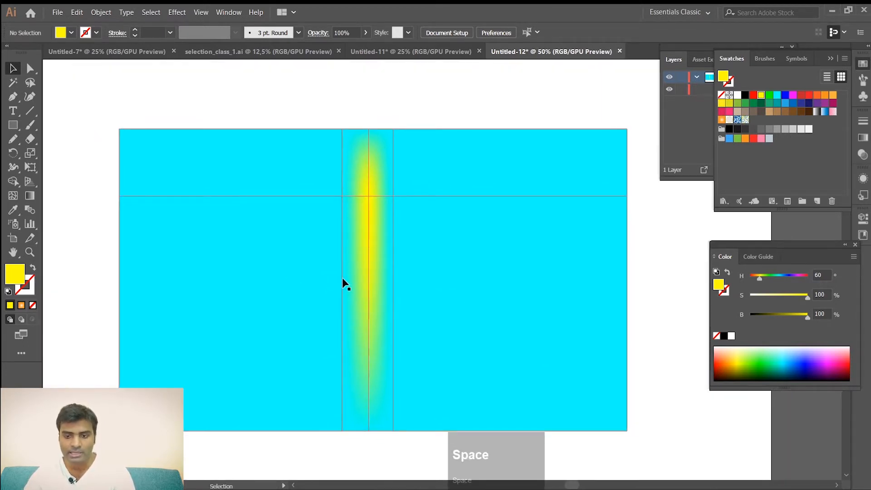
pyautogui.scroll(-1, 344, 284)
# Undo the yellow colouring and all three mesh points on the cyan rectangle.
pyautogui.click(30, 68)
pyautogui.click(259, 279)
pyautogui.hotkey('ctrl', 'z')
pyautogui.hotkey('ctrl', 'z')
pyautogui.hotkey('ctrl', 'z')
pyautogui.hotkey('ctrl', 'z')
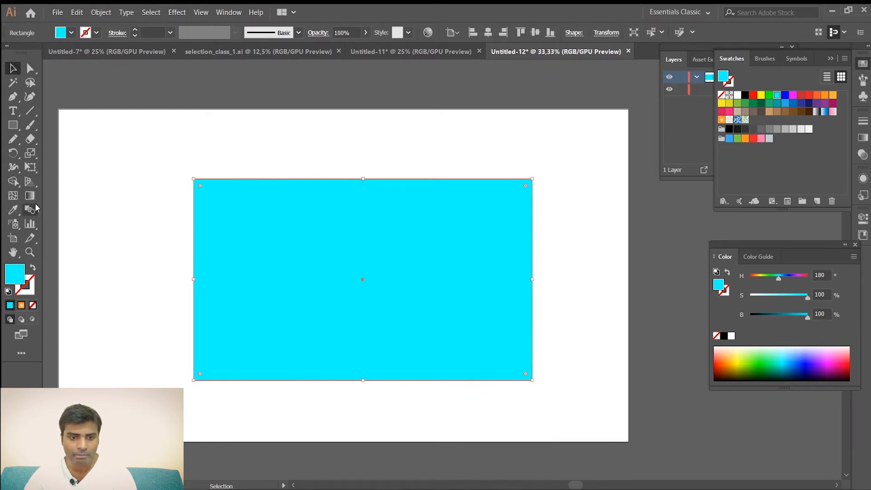
# Add mesh points near the upper-left, upper-right and lower-right corners with the Mesh tool, forming a mesh frame just inside the rectangle's edges.
pyautogui.click(12, 195)
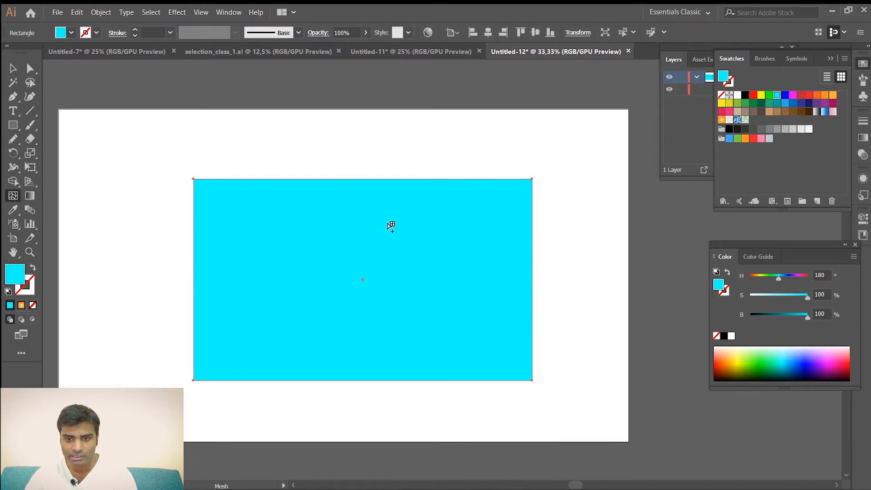
pyautogui.click(227, 209)
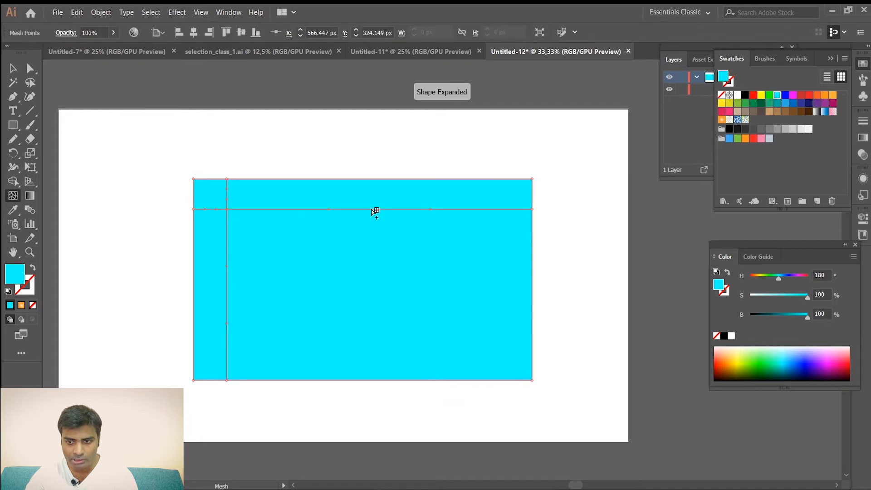
pyautogui.click(500, 210)
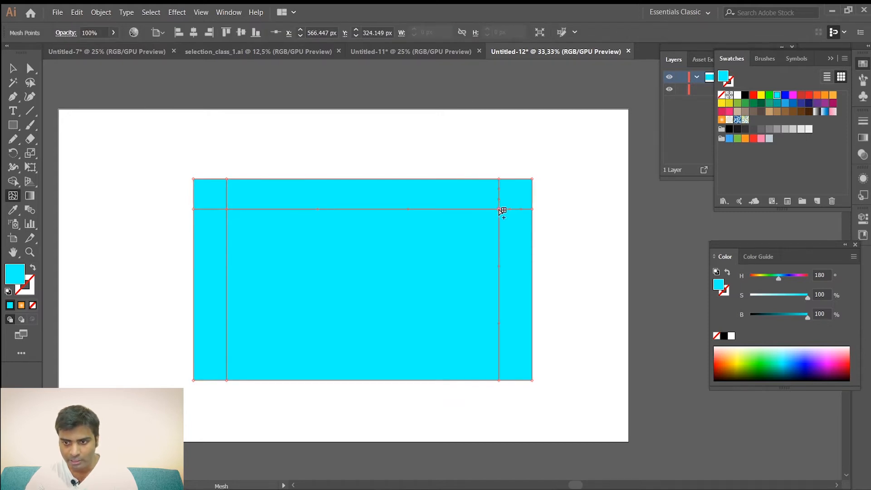
pyautogui.click(500, 355)
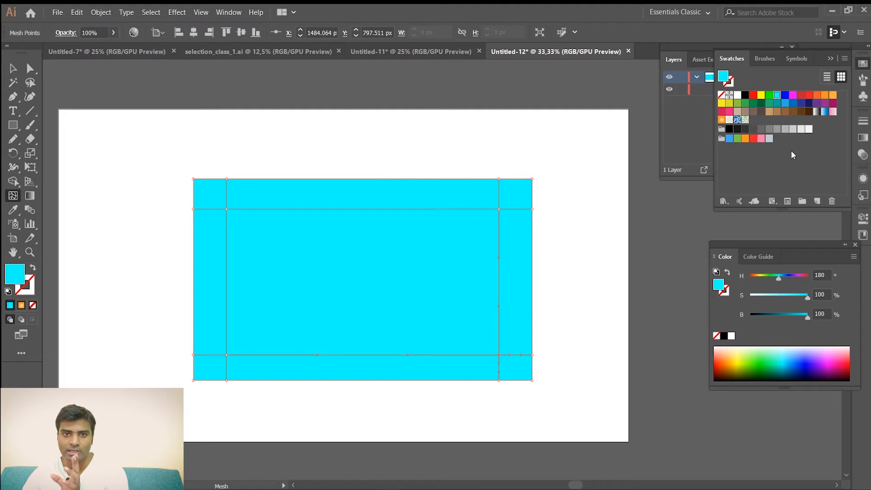
# Select the mesh points along the rectangle's outer edge with Direct Selection, colour them with a mid-blue swatch, and undo the colouring.
pyautogui.click(30, 68)
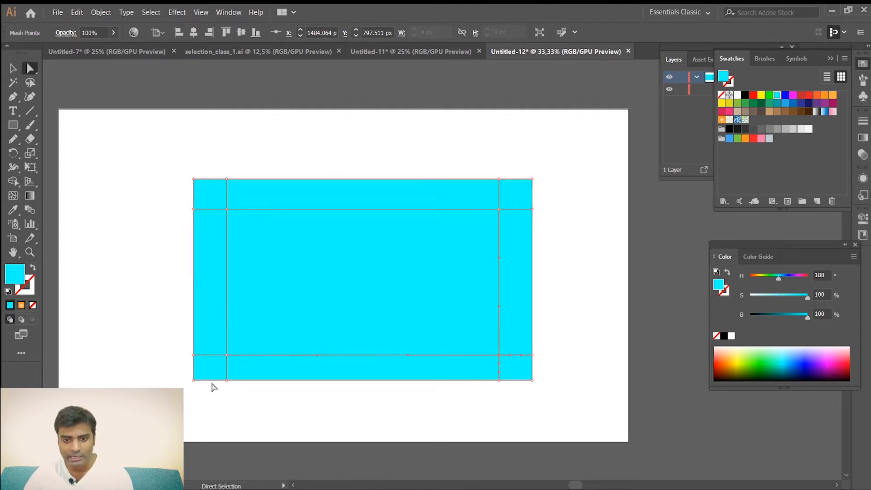
pyautogui.moveTo(179, 157); pyautogui.dragTo(178, 376)
pyautogui.press('shift')
pyautogui.moveTo(172, 196); pyautogui.dragTo(204, 364)
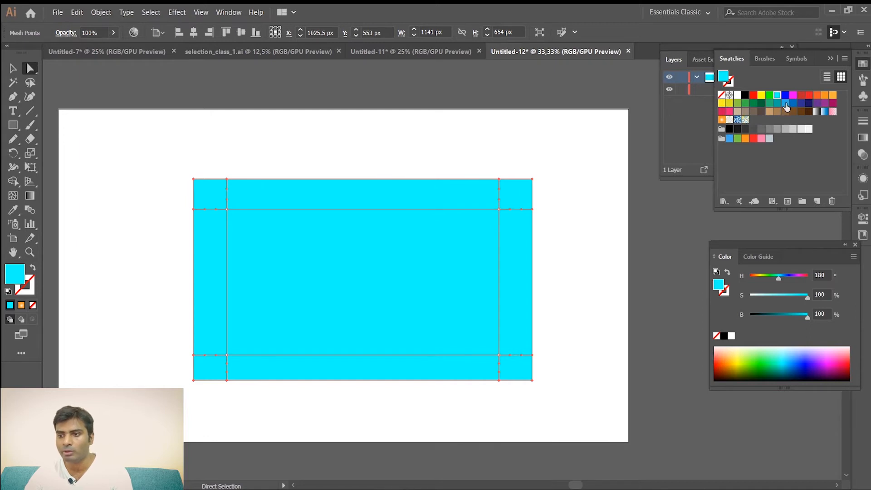
pyautogui.click(793, 104)
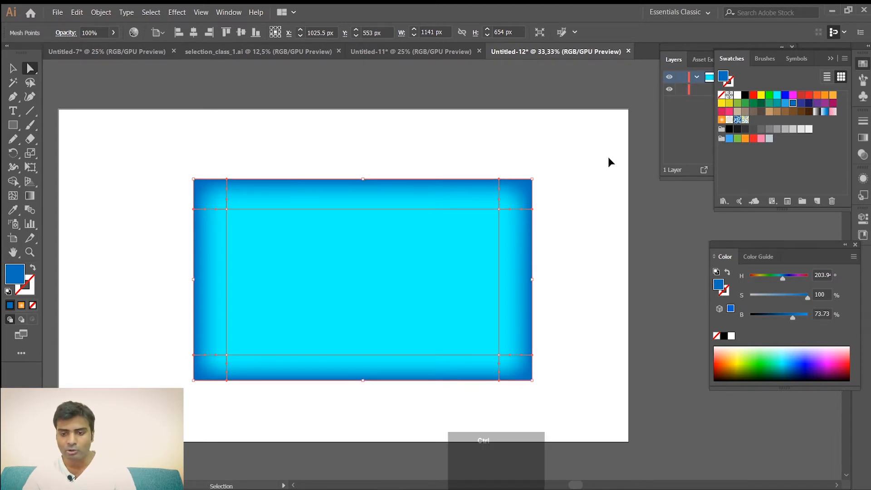
pyautogui.hotkey('ctrl', 'z')
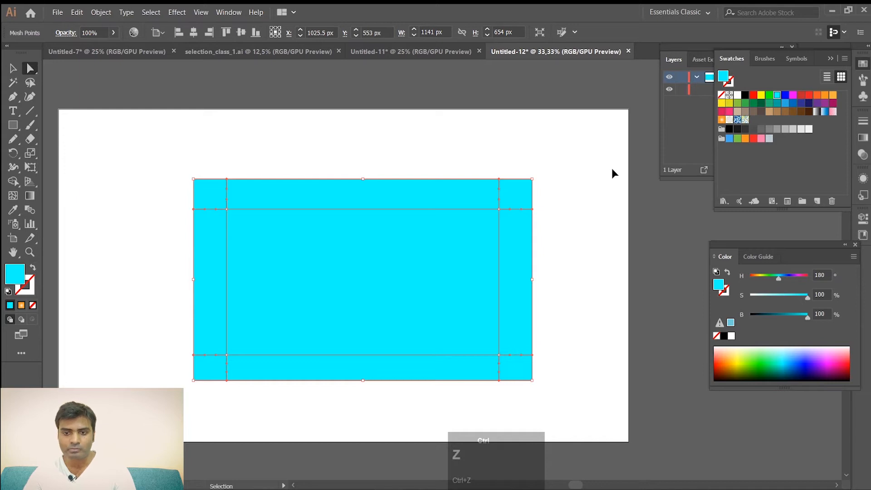
# Reselect the whole rectangle and try to select its outer-edge mesh points by tracing a Lasso ring around the perimeter.
pyautogui.click(12, 68)
pyautogui.click(161, 165)
pyautogui.click(332, 223)
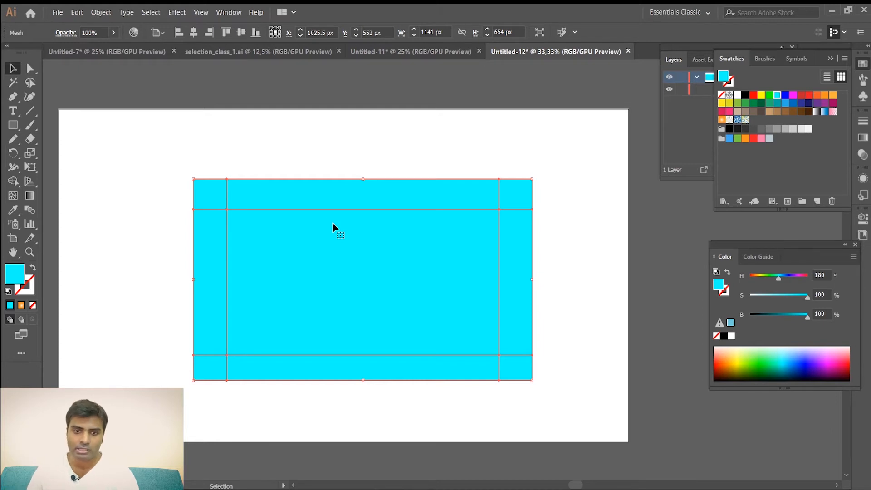
pyautogui.click(30, 85)
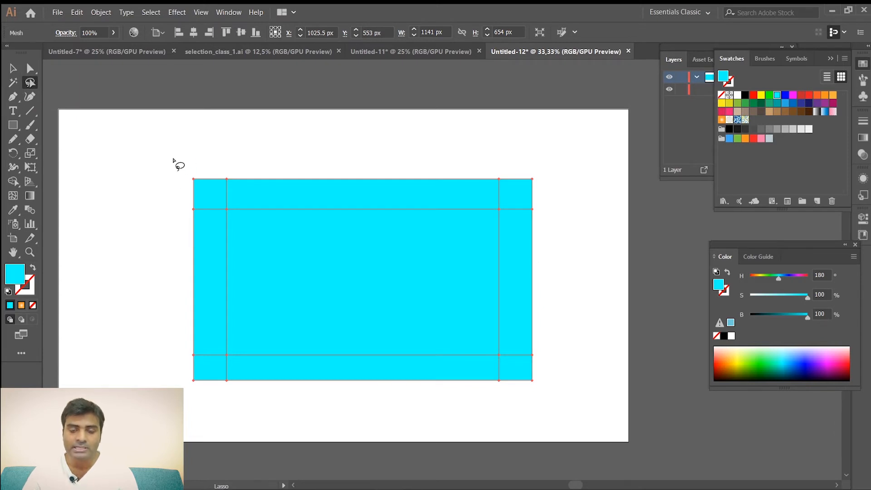
pyautogui.moveTo(174, 159)
pyautogui.mouseDown()
pyautogui.moveTo(168, 177)
pyautogui.moveTo(198, 191)
pyautogui.moveTo(517, 196)
pyautogui.moveTo(522, 222)
pyautogui.moveTo(514, 365)
pyautogui.moveTo(487, 374)
pyautogui.moveTo(277, 375)
pyautogui.moveTo(208, 369)
pyautogui.moveTo(198, 299)
pyautogui.moveTo(205, 213)
pyautogui.moveTo(183, 205)
pyautogui.moveTo(167, 223)
pyautogui.moveTo(168, 363)
pyautogui.moveTo(214, 410)
pyautogui.moveTo(538, 390)
pyautogui.moveTo(566, 314)
pyautogui.moveTo(564, 203)
pyautogui.moveTo(533, 146)
pyautogui.moveTo(351, 137)
pyautogui.moveTo(169, 175)
pyautogui.mouseUp()
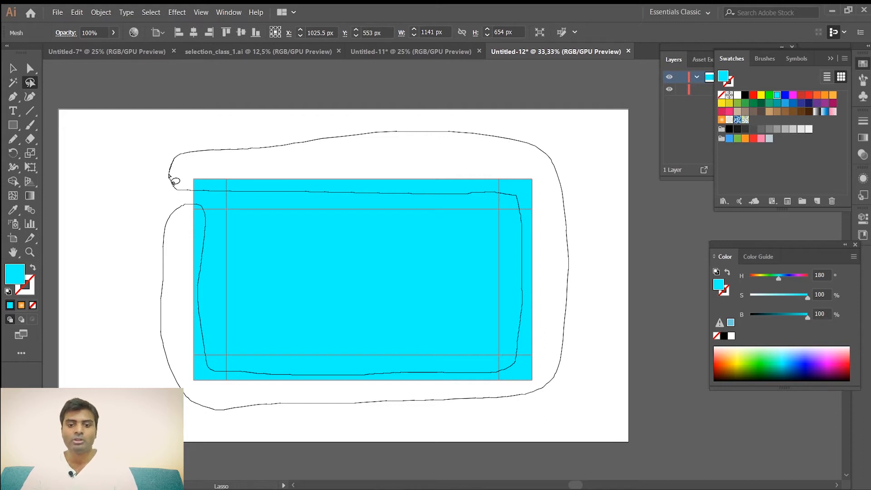
pyautogui.moveTo(170, 176); pyautogui.dragTo(168, 174)
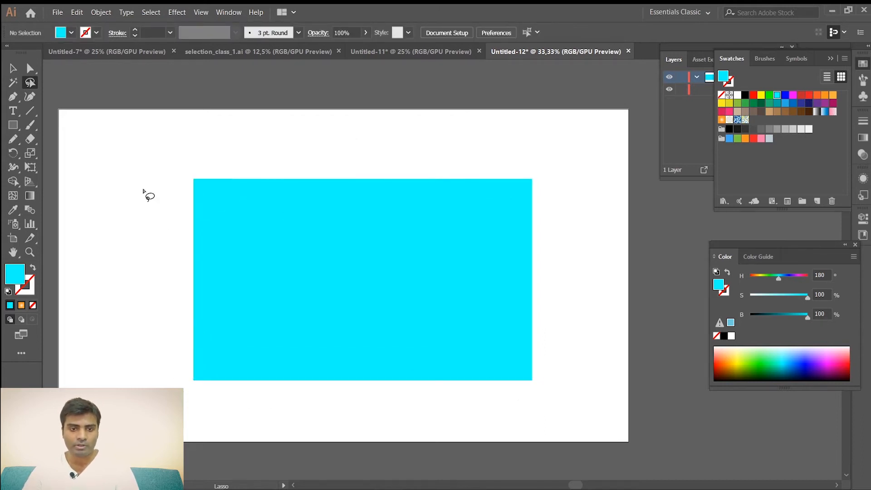
# Select the rectangle's outer-edge mesh points with the Lasso tool, colour them with the mid-blue swatch, and deselect the mesh.
pyautogui.click(12, 68)
pyautogui.click(349, 274)
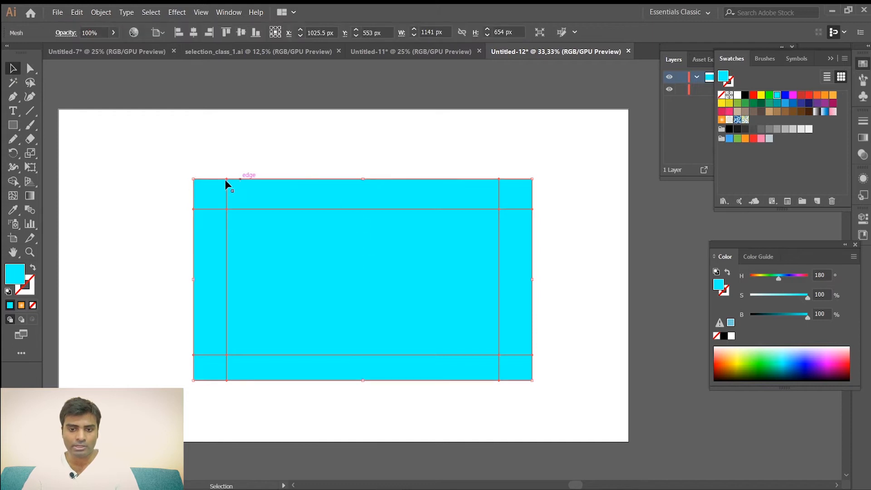
pyautogui.click(30, 82)
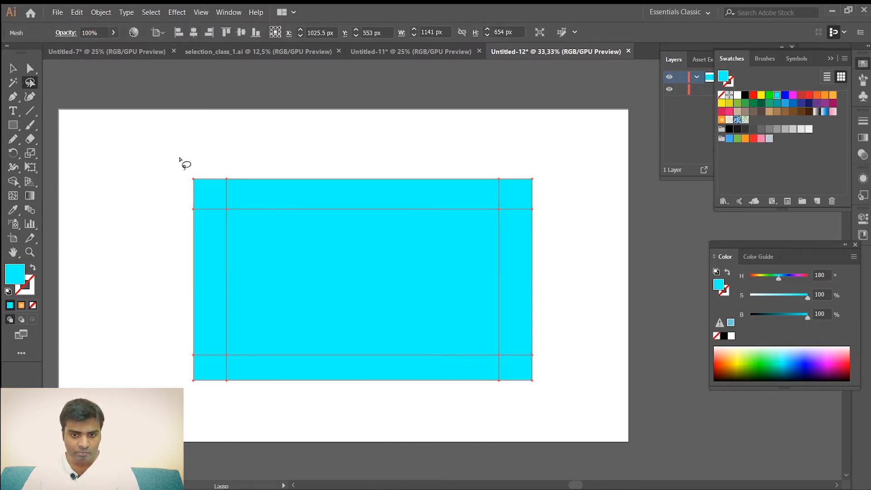
pyautogui.moveTo(180, 156)
pyautogui.mouseDown()
pyautogui.moveTo(171, 182)
pyautogui.moveTo(187, 191)
pyautogui.moveTo(209, 183)
pyautogui.moveTo(209, 169)
pyautogui.moveTo(179, 157)
pyautogui.mouseUp()
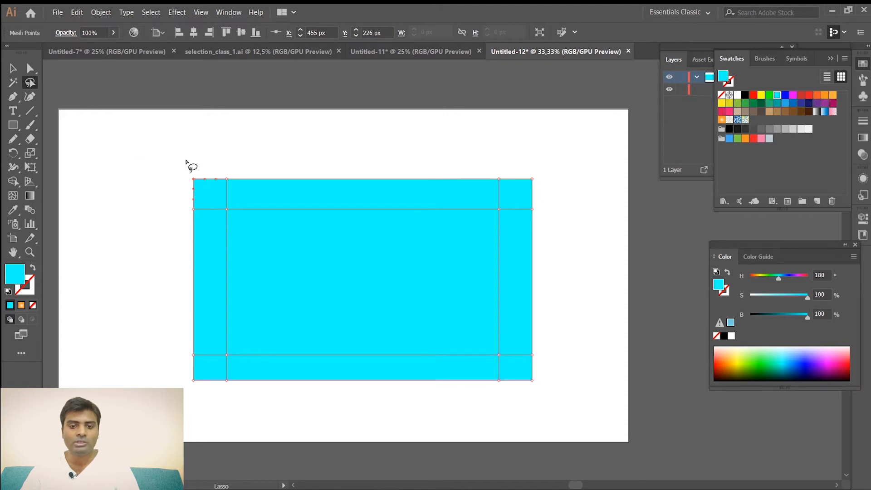
pyautogui.moveTo(171, 144)
pyautogui.mouseDown()
pyautogui.moveTo(166, 162)
pyautogui.moveTo(313, 197)
pyautogui.moveTo(479, 196)
pyautogui.moveTo(529, 271)
pyautogui.moveTo(520, 354)
pyautogui.moveTo(463, 373)
pyautogui.moveTo(234, 371)
pyautogui.mouseUp()
pyautogui.moveTo(205, 303)
pyautogui.mouseDown()
pyautogui.moveTo(205, 225)
pyautogui.moveTo(187, 207)
pyautogui.moveTo(150, 259)
pyautogui.moveTo(166, 354)
pyautogui.moveTo(193, 390)
pyautogui.moveTo(329, 418)
pyautogui.moveTo(492, 404)
pyautogui.moveTo(552, 388)
pyautogui.moveTo(567, 268)
pyautogui.moveTo(555, 174)
pyautogui.moveTo(468, 156)
pyautogui.moveTo(322, 160)
pyautogui.moveTo(165, 160)
pyautogui.mouseUp()
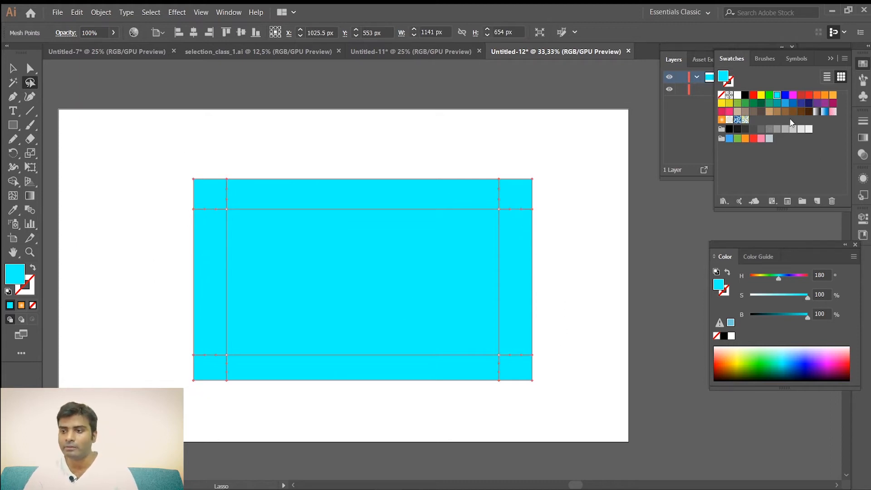
pyautogui.click(794, 105)
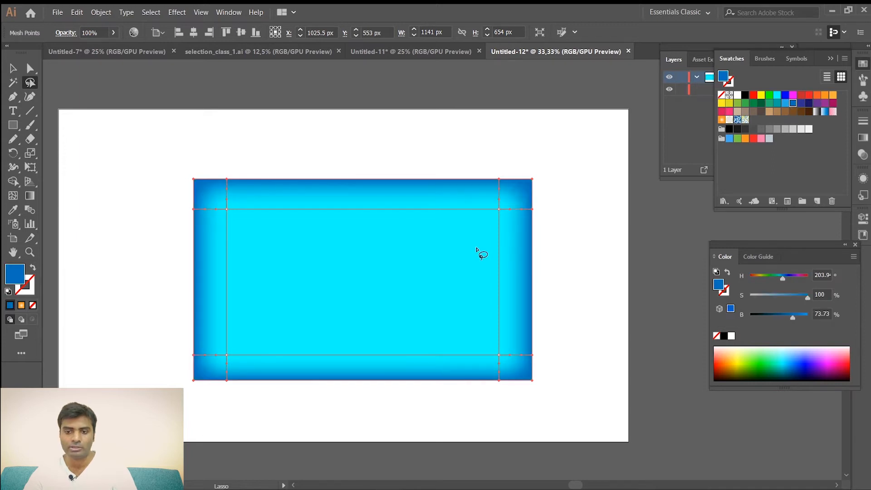
pyautogui.click(18, 67)
pyautogui.click(117, 156)
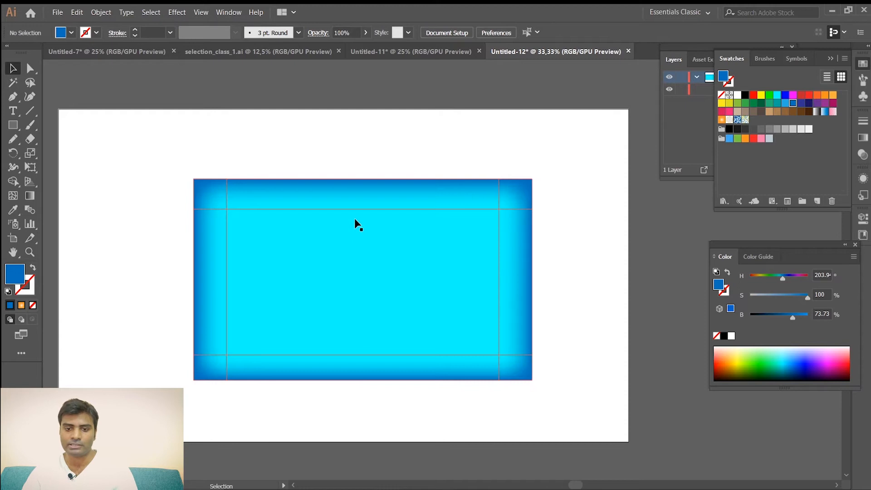
# Move the upper-right and lower-left inner mesh points towards the rectangle's centre with the Mesh tool, and undo both moves.
pyautogui.click(271, 210)
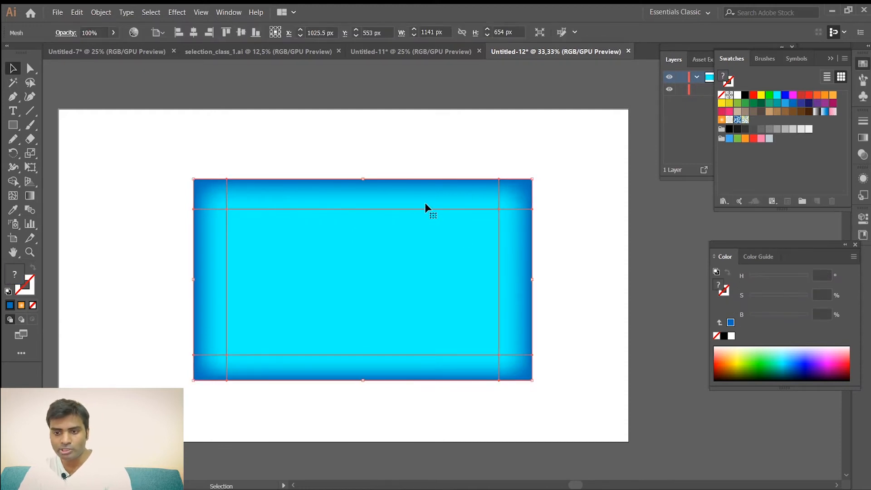
pyautogui.click(13, 196)
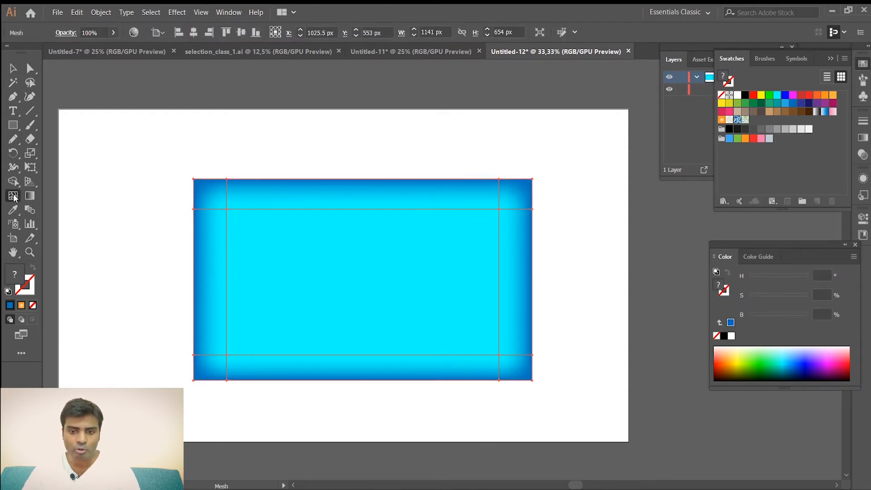
pyautogui.moveTo(500, 210); pyautogui.dragTo(367, 267)
pyautogui.moveTo(227, 355); pyautogui.dragTo(329, 295)
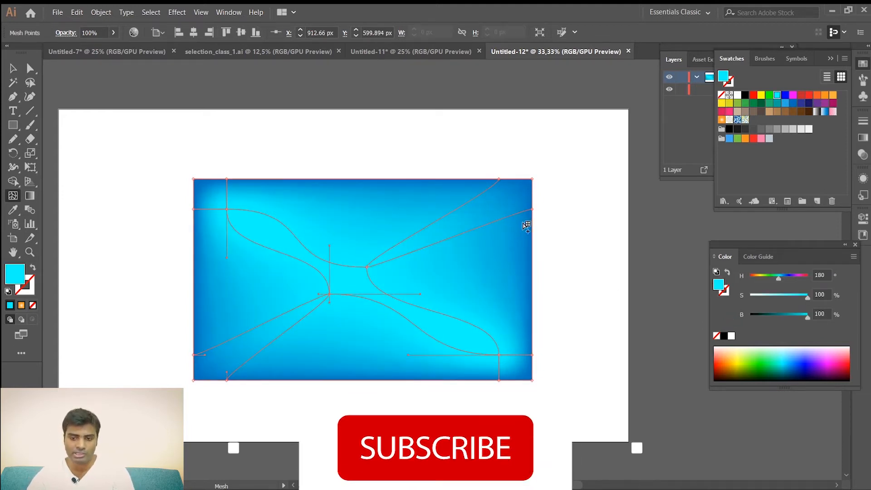
pyautogui.hotkey('ctrl', 'z')
pyautogui.hotkey('ctrl', 'z')
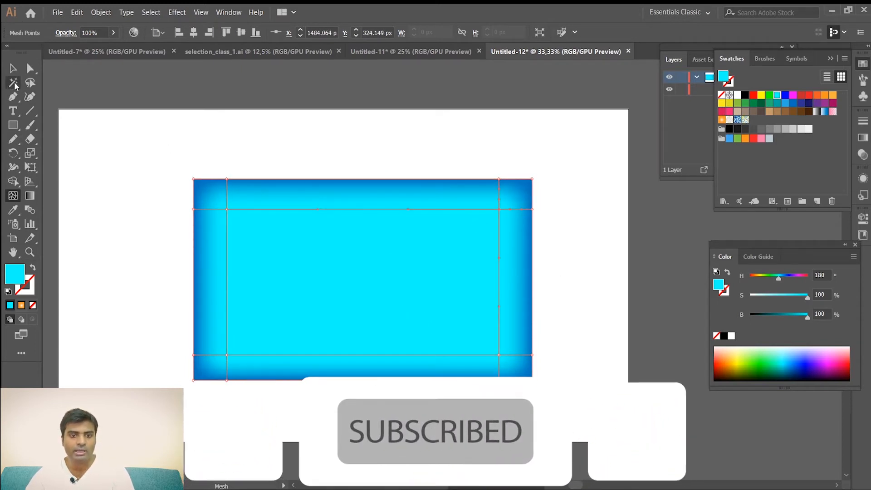
# Delete the meshed rectangle from the artboard.
pyautogui.press('v')
pyautogui.moveTo(163, 154); pyautogui.dragTo(575, 422)
pyautogui.press('Delete')
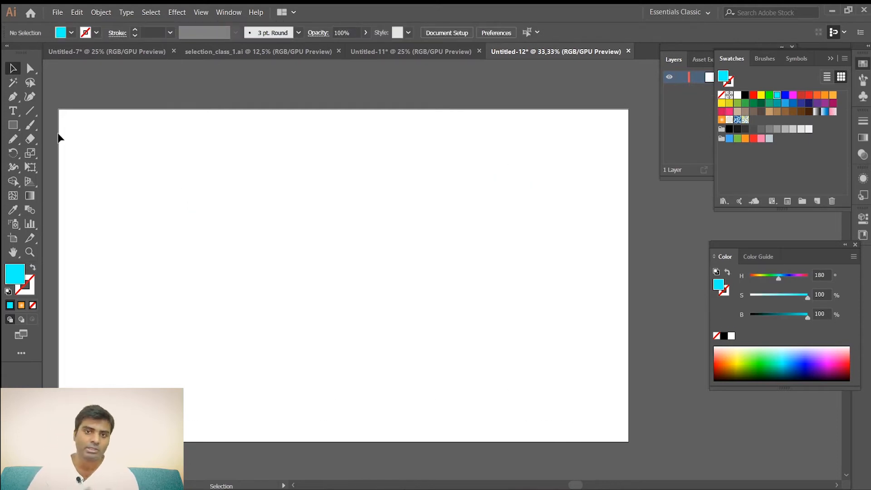
# Draw a cyan circle about 884 px in diameter with the Ellipse tool and position it slightly left of the artboard's centre.
pyautogui.click(17, 128)
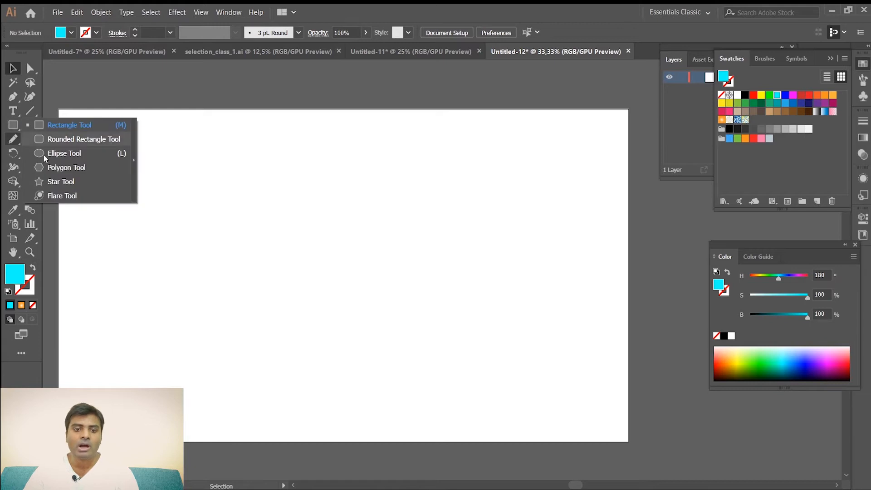
pyautogui.click(64, 152)
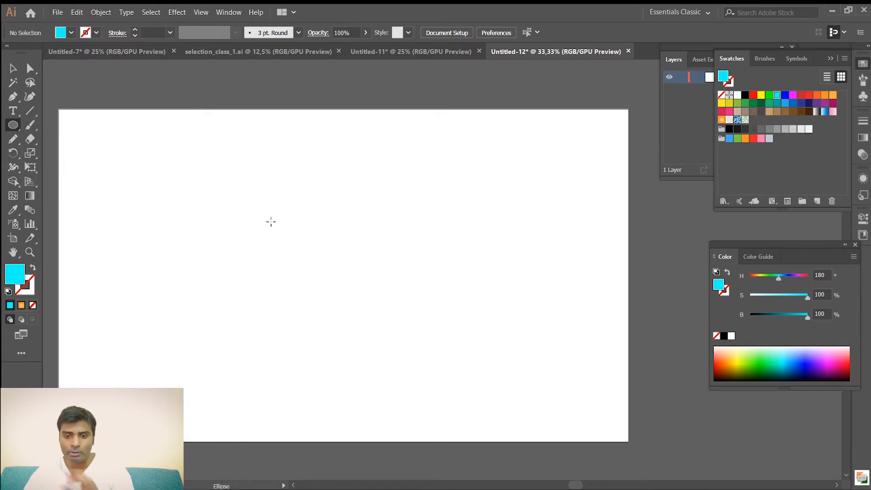
pyautogui.moveTo(325, 255); pyautogui.dragTo(453, 393)
pyautogui.click(13, 68)
pyautogui.moveTo(317, 255)
pyautogui.mouseDown()
pyautogui.moveTo(305, 261)
pyautogui.moveTo(317, 270)
pyautogui.mouseUp()
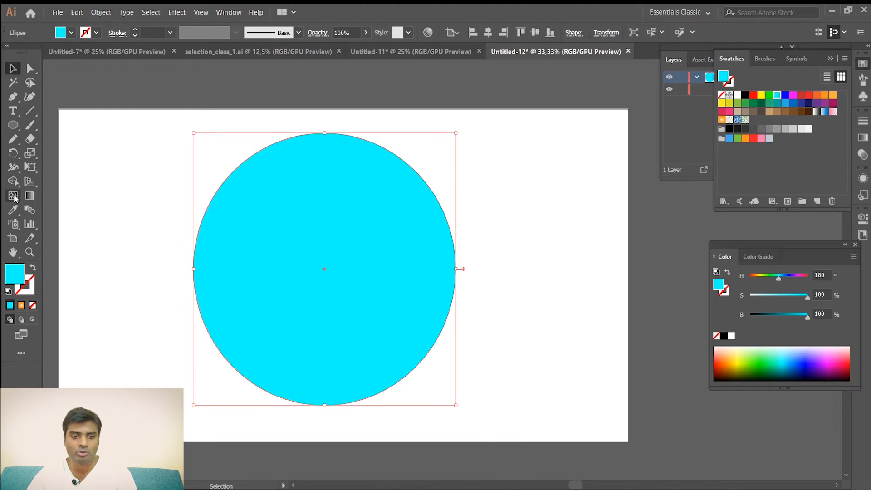
# Add mesh points at the circle's top centre, bottom centre, upper right and upper left with the Mesh tool.
pyautogui.click(13, 196)
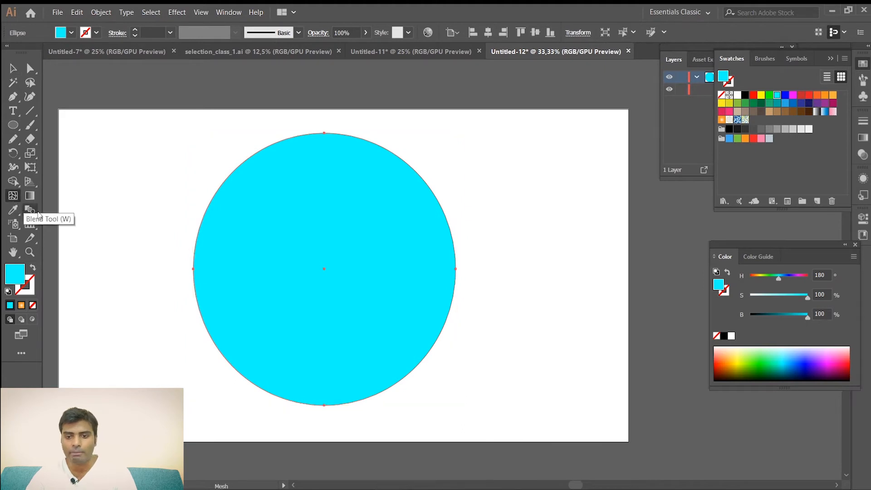
pyautogui.click(323, 172)
pyautogui.click(323, 372)
pyautogui.click(384, 178)
pyautogui.click(251, 182)
# Select the circle's upper-left mesh point with Direct Selection, lower its saturation to about 4% for a near-white highlight, and deselect.
pyautogui.click(14, 69)
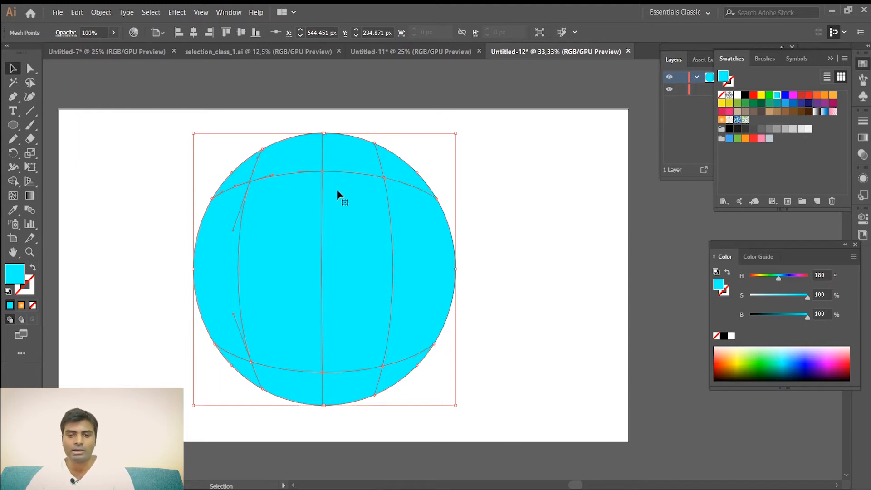
pyautogui.click(249, 181)
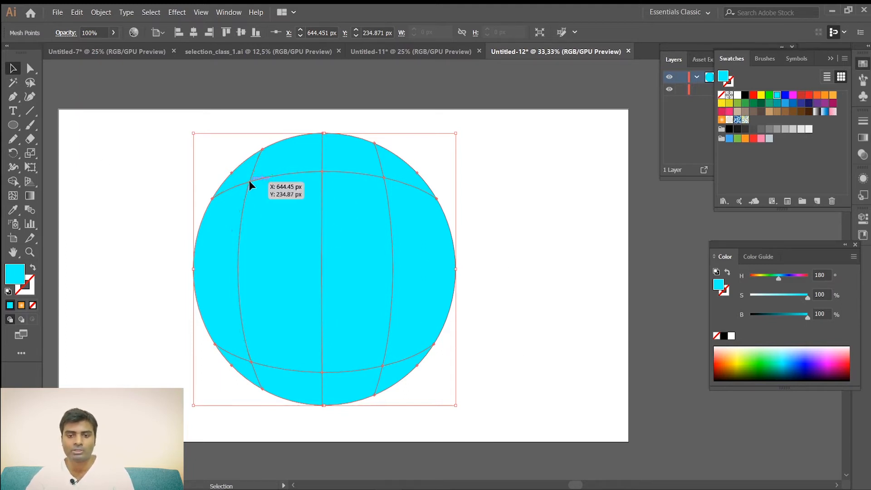
pyautogui.click(30, 68)
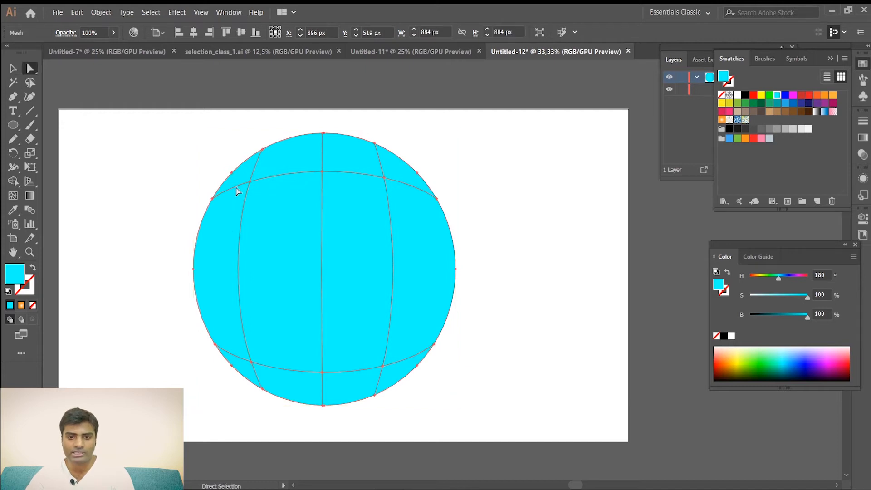
pyautogui.click(251, 182)
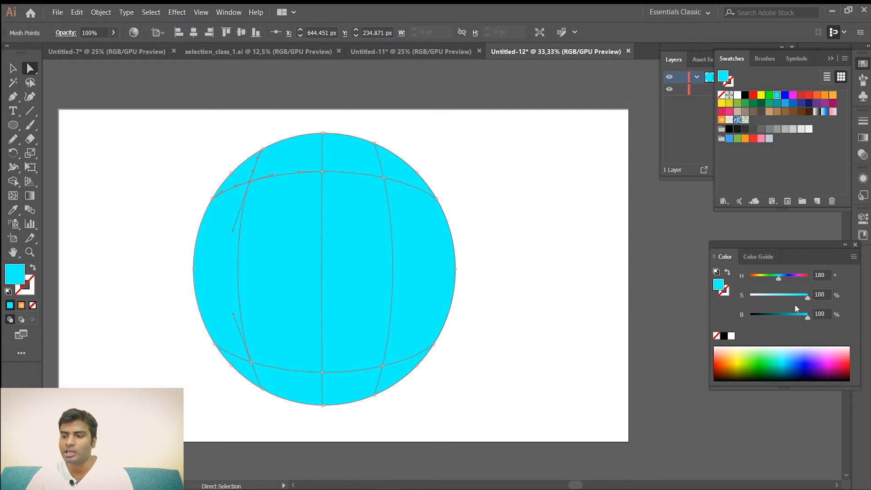
pyautogui.moveTo(808, 298); pyautogui.dragTo(767, 300)
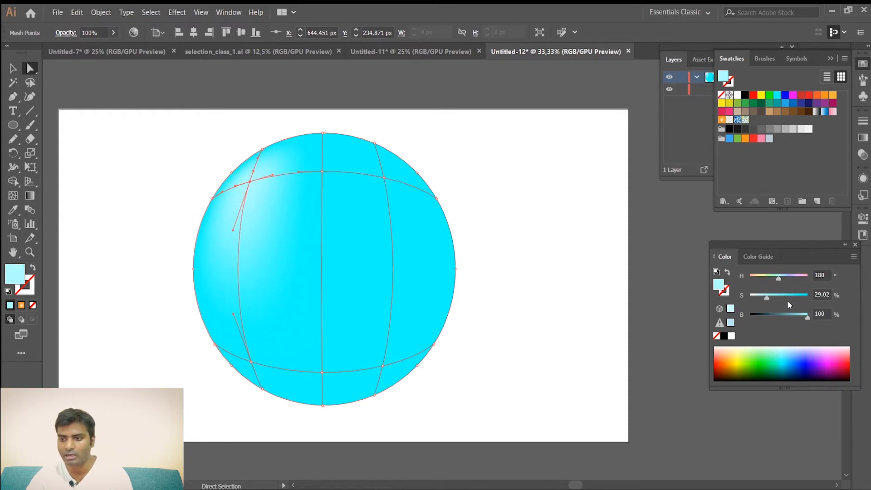
pyautogui.moveTo(766, 299); pyautogui.dragTo(753, 299)
pyautogui.click(13, 68)
pyautogui.click(76, 159)
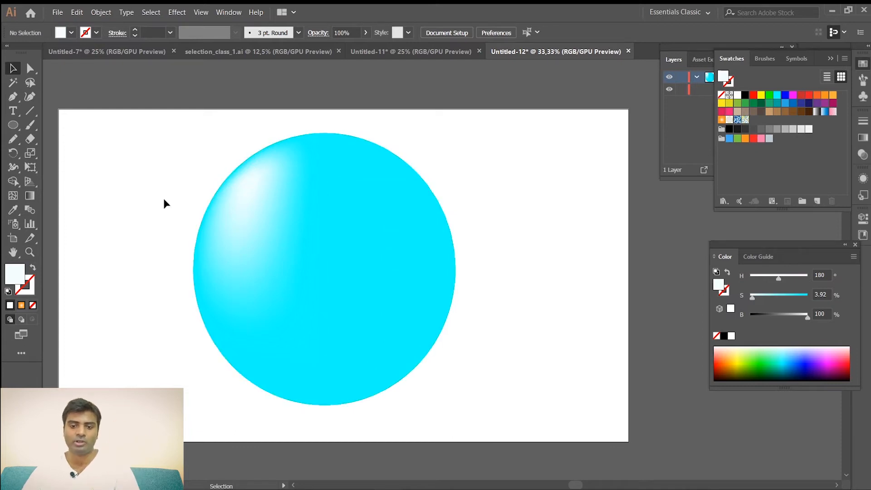
# Add a mesh point halfway down the circle's left vertical mesh line and recolour it with the circle's cyan using the Eyedropper.
pyautogui.click(260, 234)
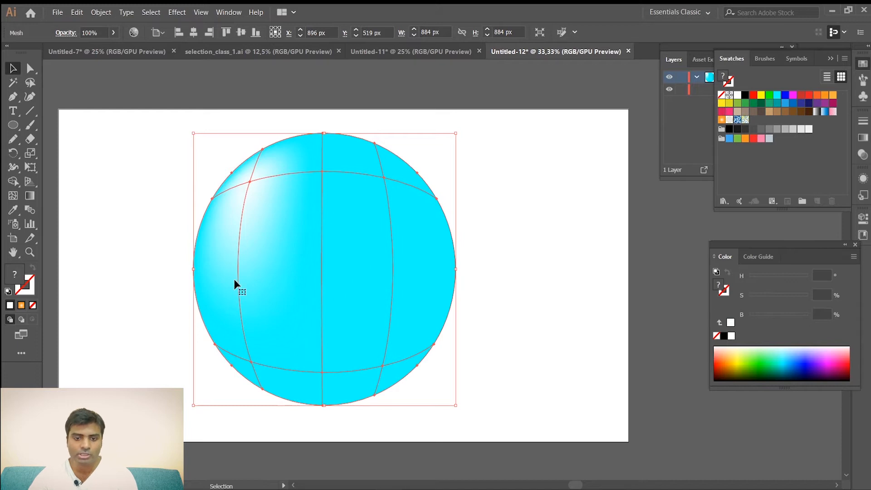
pyautogui.click(14, 197)
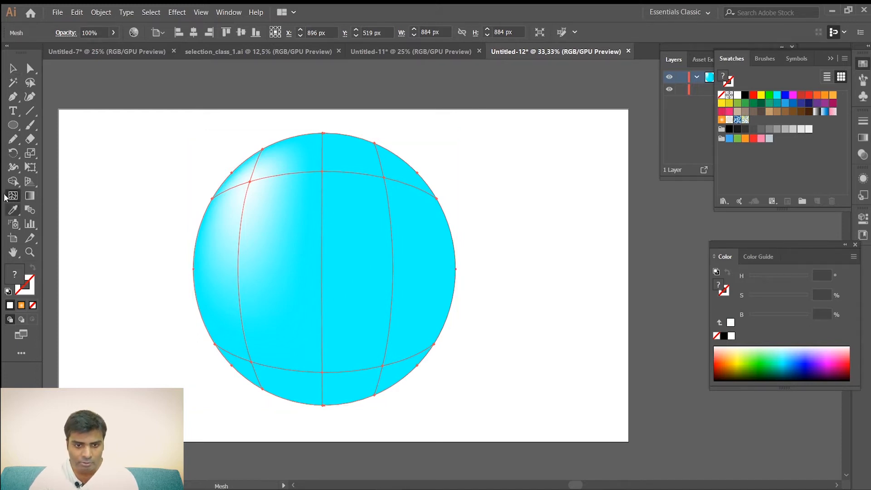
pyautogui.click(238, 269)
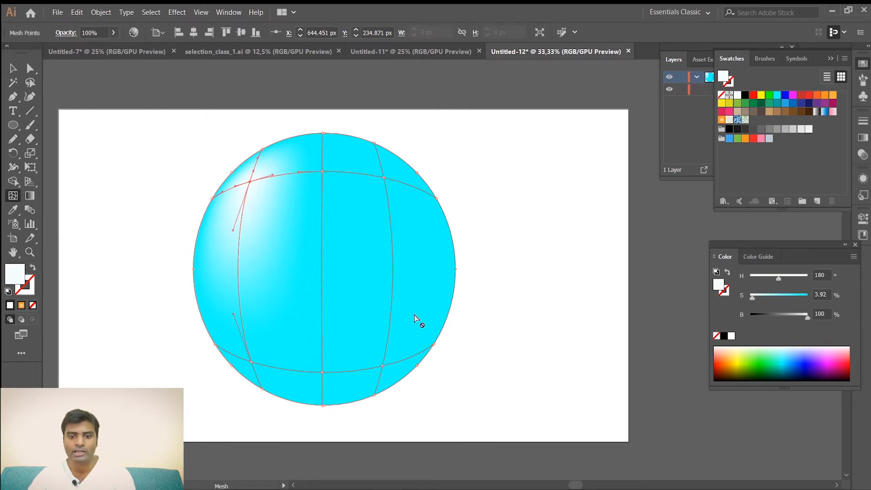
pyautogui.click(238, 264)
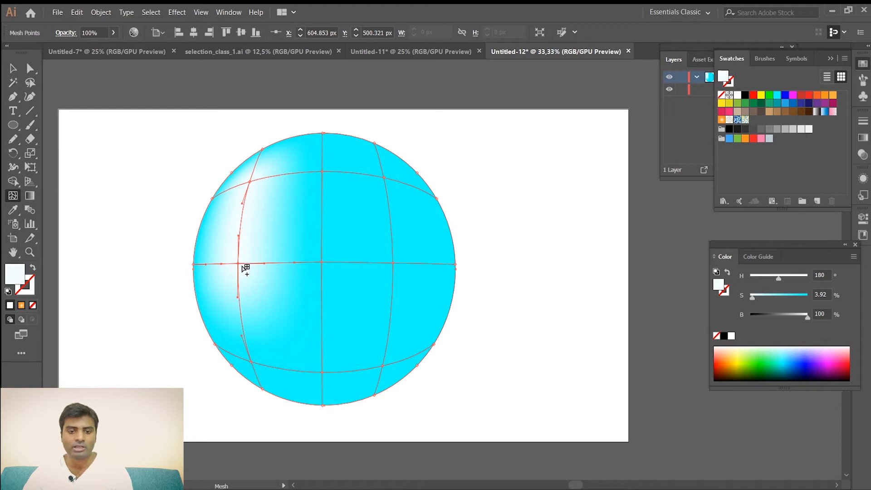
pyautogui.click(12, 209)
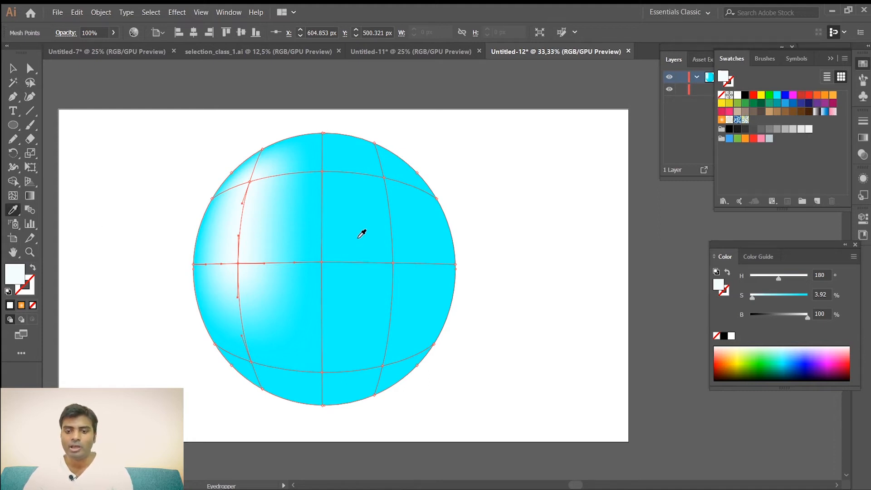
pyautogui.click(435, 227)
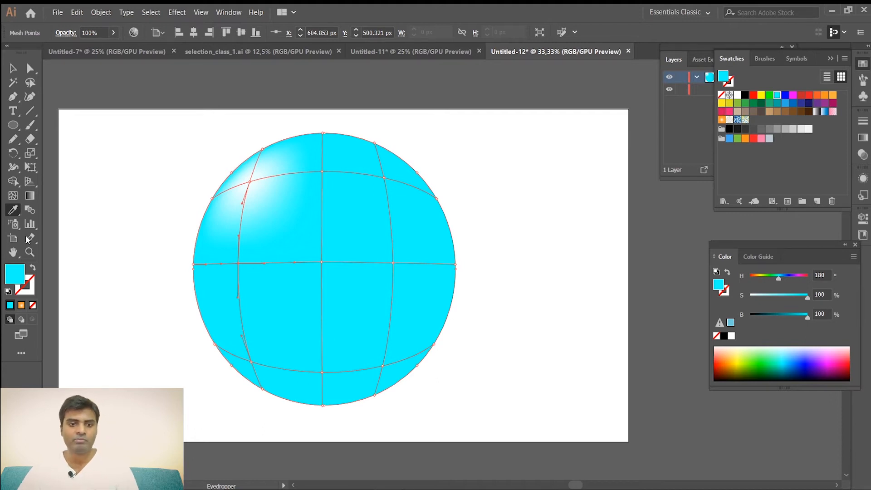
# Recolour the selected mesh point on the circle's left vertical mesh line with the pure red swatch.
pyautogui.click(30, 69)
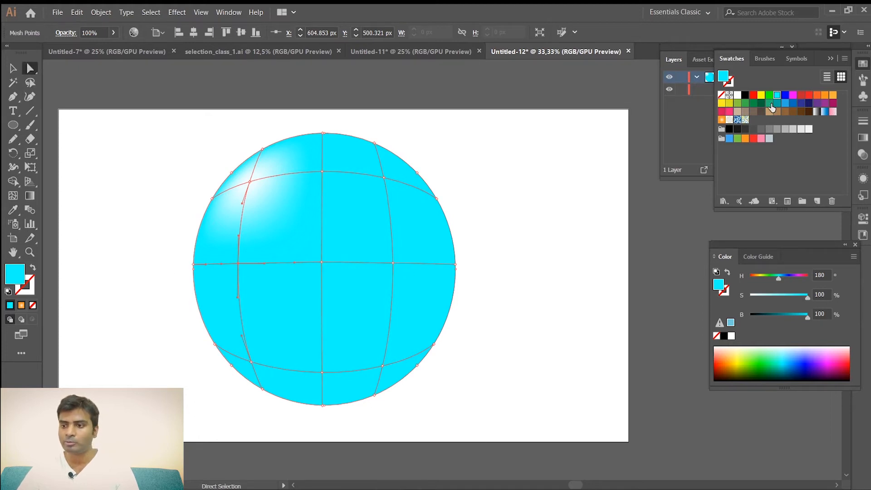
pyautogui.click(753, 95)
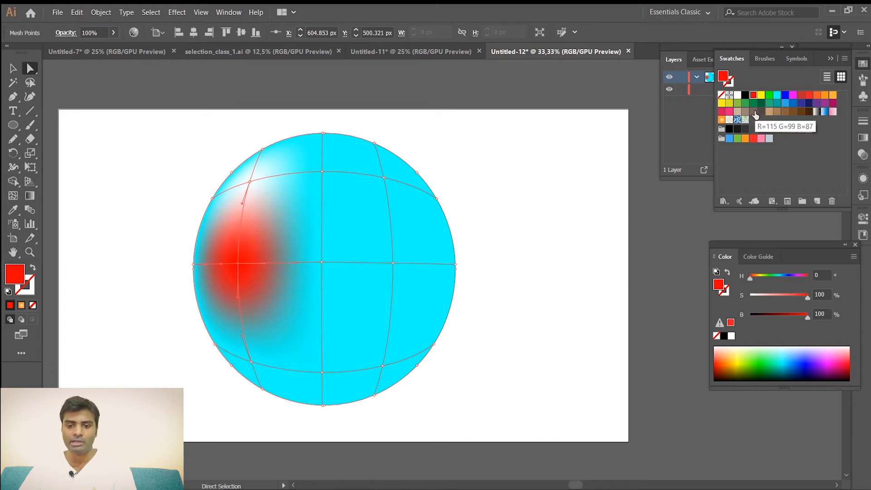
pyautogui.scroll(3, 288, 282)
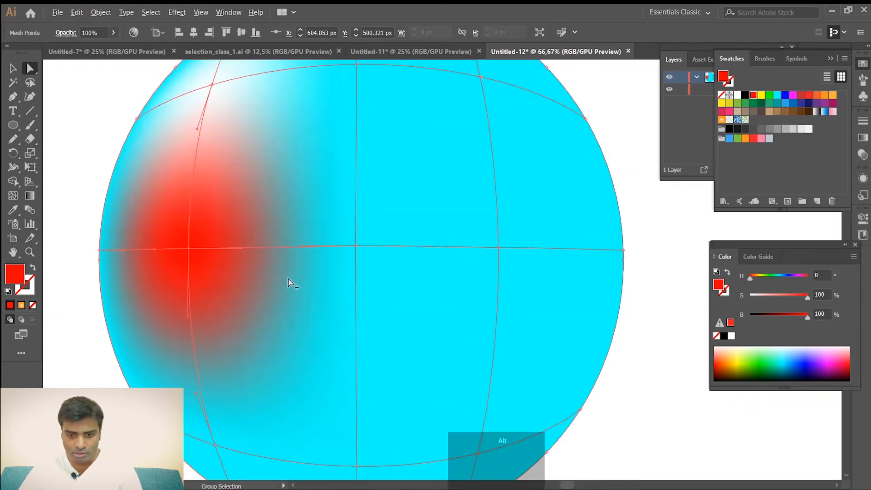
pyautogui.scroll(-1, 288, 282)
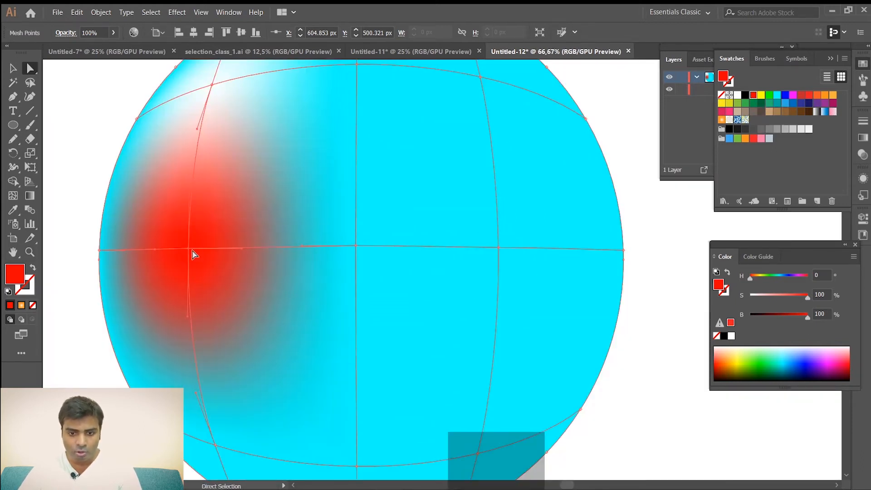
# Move the red mesh point along the horizontal mesh line until it almost reaches the central vertical line, using the Mesh tool.
pyautogui.press('u')
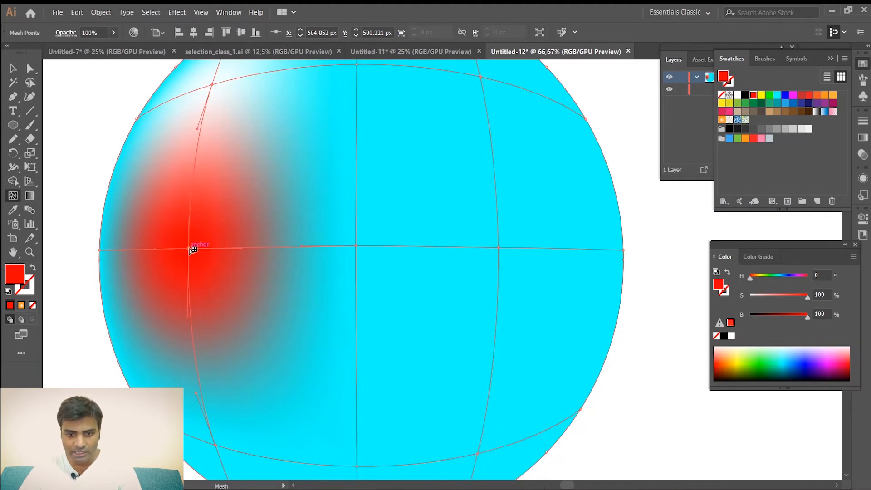
pyautogui.moveTo(193, 252); pyautogui.dragTo(335, 246)
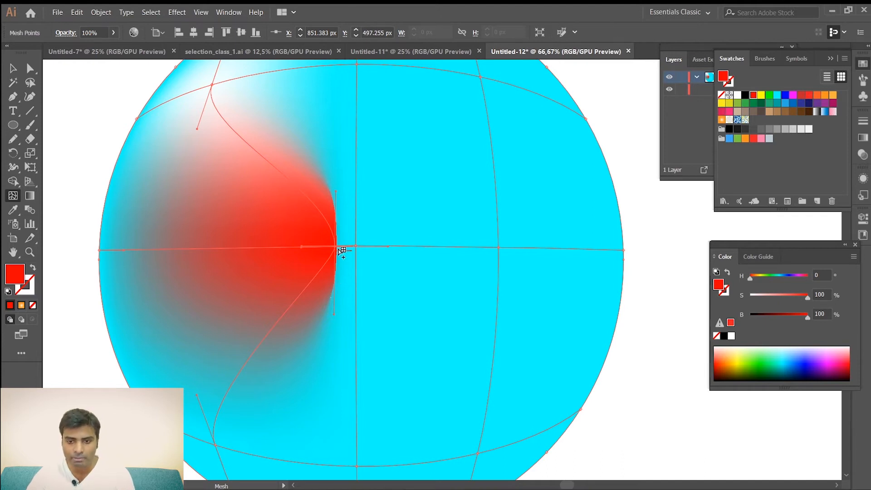
pyautogui.scroll(2, 339, 272)
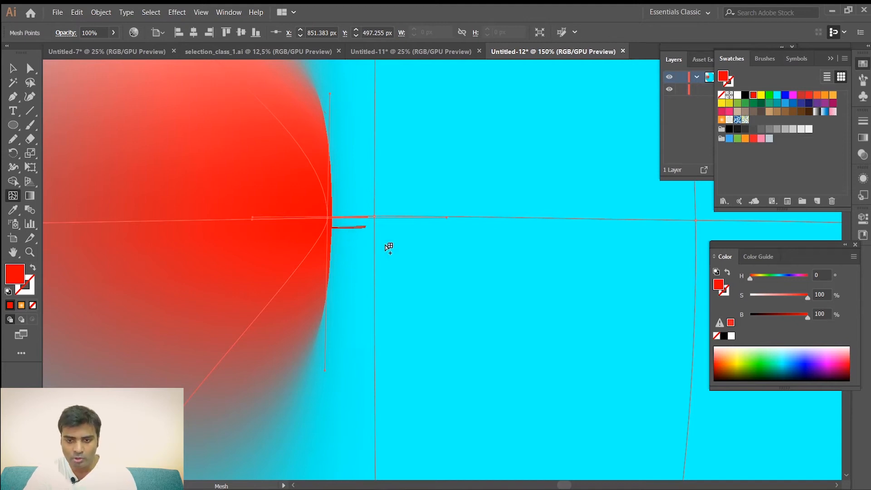
# Adjust the left direction handles of the red mesh point and the circle's centre mesh point with Direct Selection.
pyautogui.click(31, 70)
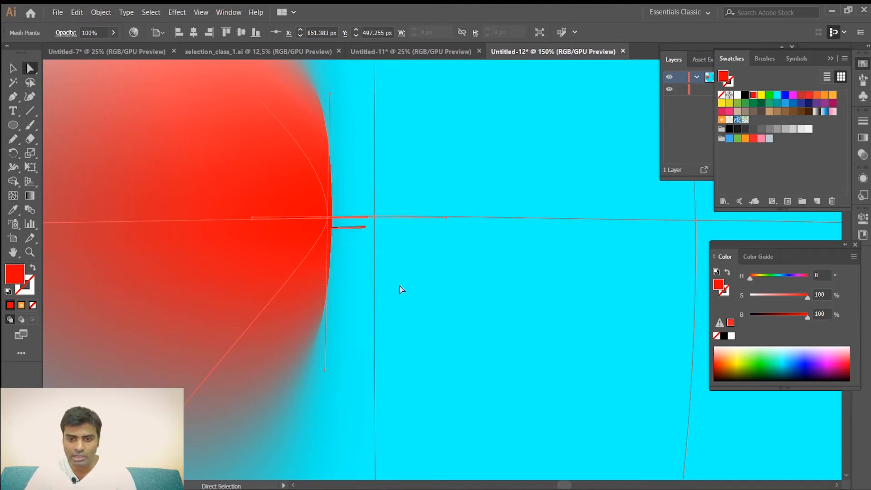
pyautogui.keyDown('alt'); pyautogui.scroll(2, 327, 266); pyautogui.keyUp('alt')
pyautogui.keyDown('alt'); pyautogui.scroll(-1, 327, 265); pyautogui.keyUp('alt')
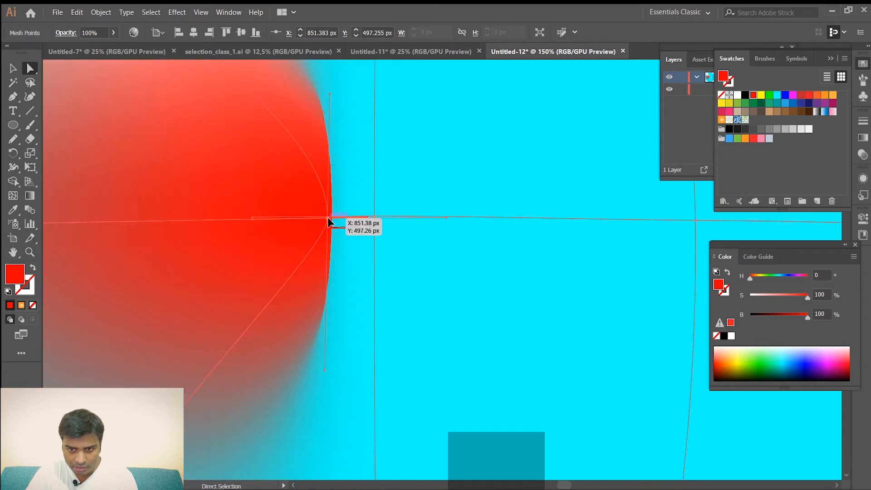
pyautogui.moveTo(253, 219); pyautogui.dragTo(258, 243)
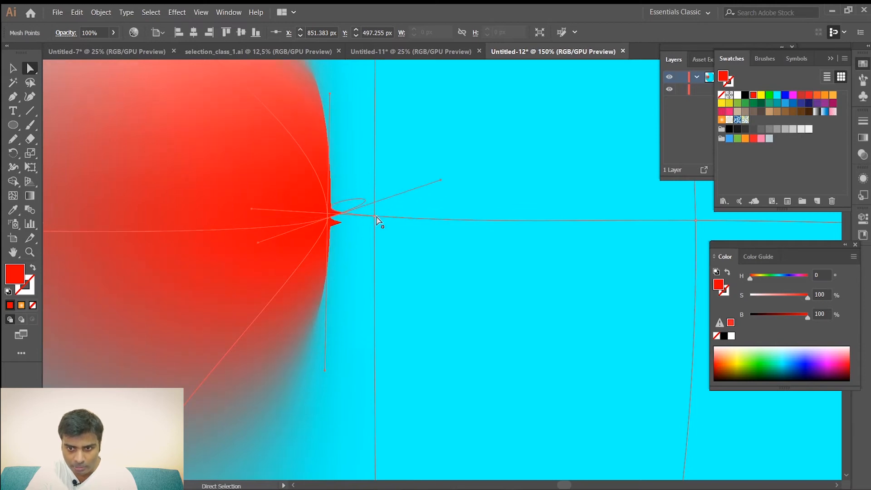
pyautogui.click(374, 219)
pyautogui.moveTo(252, 209)
pyautogui.mouseDown()
pyautogui.moveTo(249, 220)
pyautogui.moveTo(248, 206)
pyautogui.mouseUp()
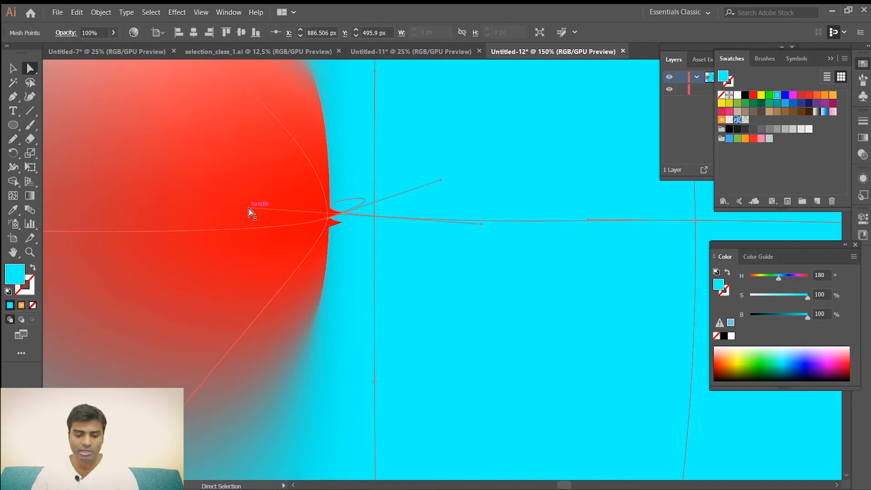
pyautogui.scroll(-3, 278, 203)
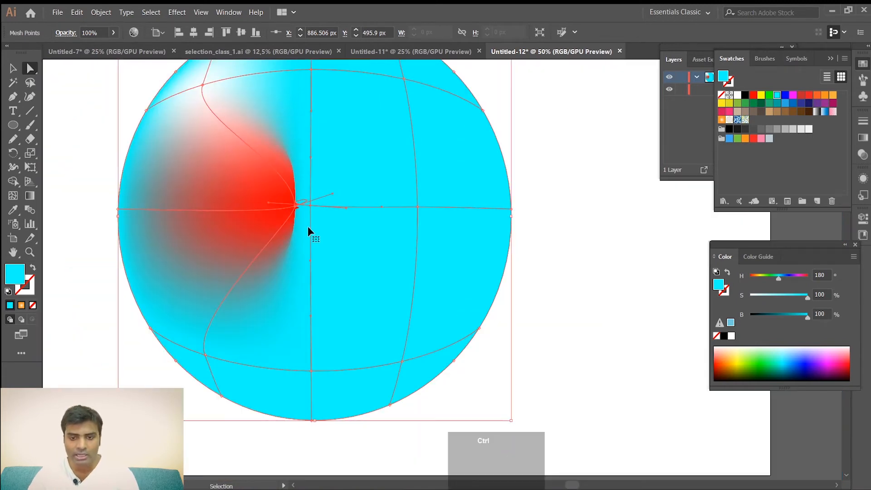
# Undo the handle adjustments and the move of the red mesh point.
pyautogui.hotkey('ctrl', 'z')
pyautogui.hotkey('ctrl', 'z')
pyautogui.hotkey('ctrl', 'z')
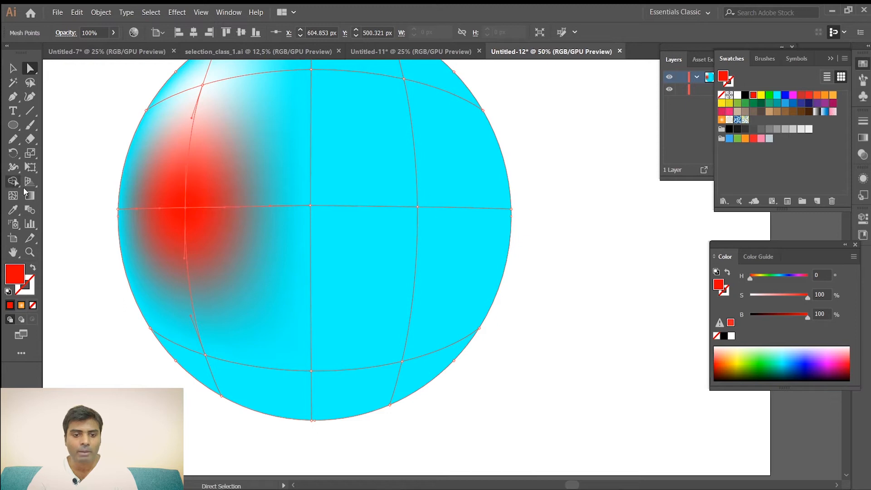
# Slide the red mesh point along its horizontal mesh line close to the central line, and undo that move and the red recolouring.
pyautogui.click(13, 197)
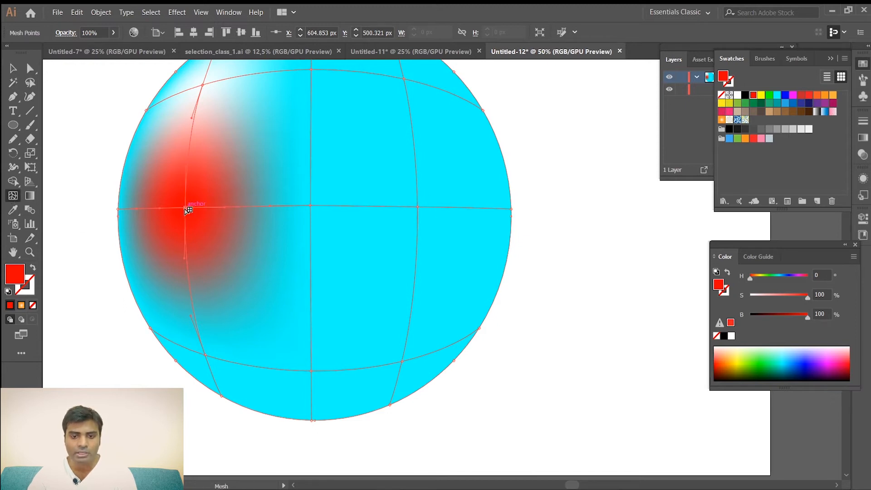
pyautogui.moveTo(190, 210); pyautogui.dragTo(319, 259)
pyautogui.keyDown('alt'); pyautogui.scroll(4, 306, 241); pyautogui.keyUp('alt')
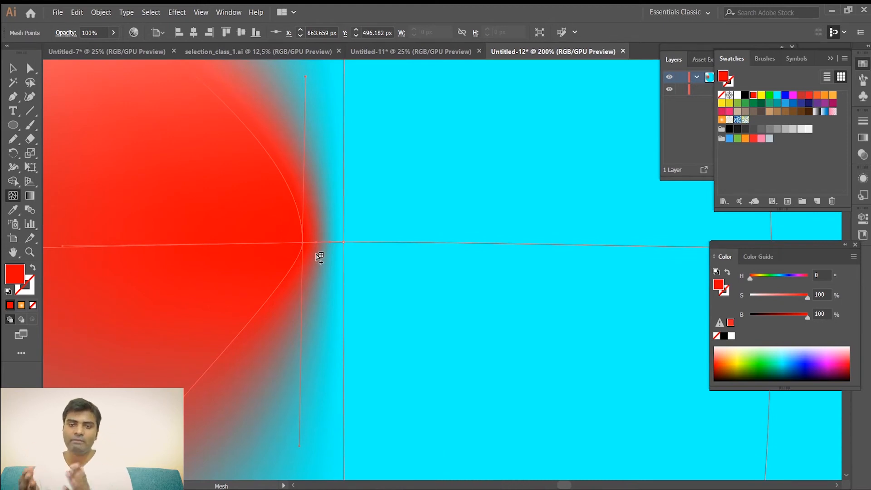
pyautogui.keyDown('alt'); pyautogui.scroll(-4, 337, 262); pyautogui.keyUp('alt')
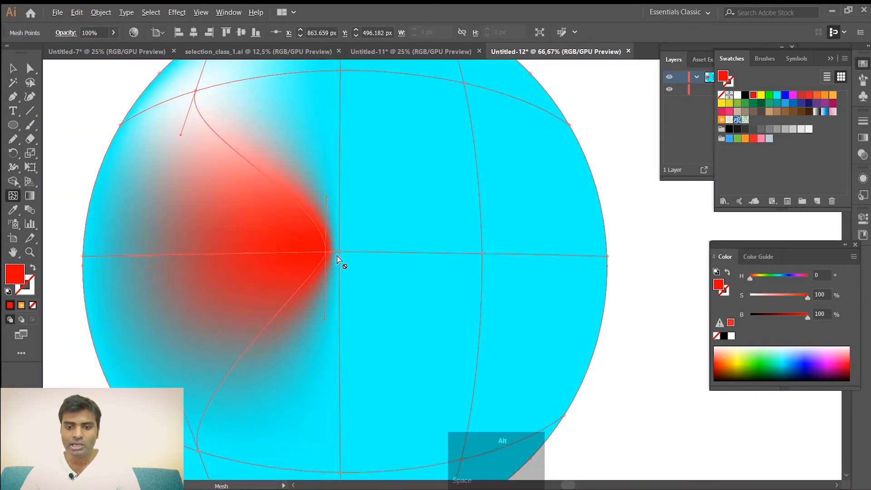
pyautogui.hotkey('ctrl', 'z')
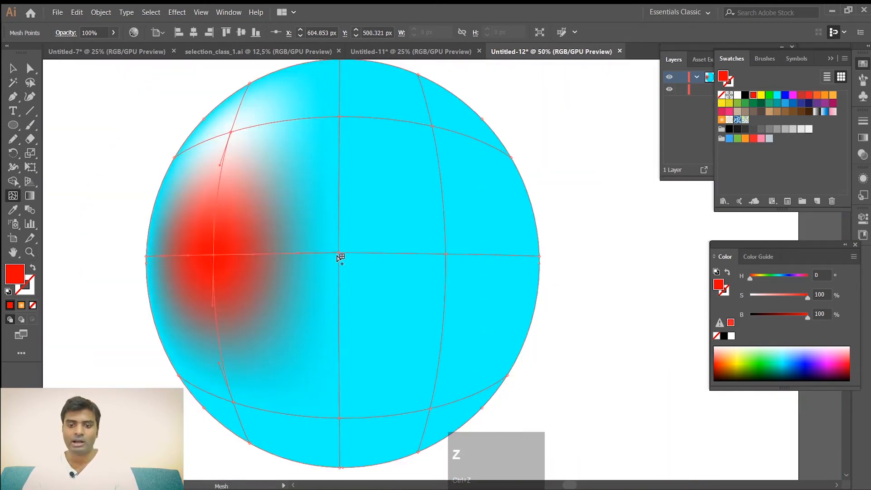
pyautogui.hotkey('ctrl', 'z')
# Select the whole cyan mesh circle with the Selection tool and delete it.
pyautogui.click(13, 68)
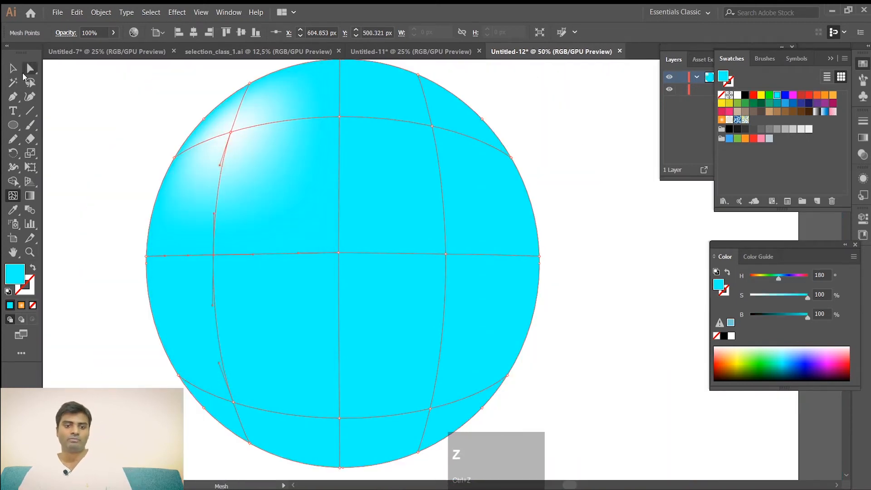
pyautogui.click(105, 121)
pyautogui.moveTo(93, 121); pyautogui.dragTo(614, 409)
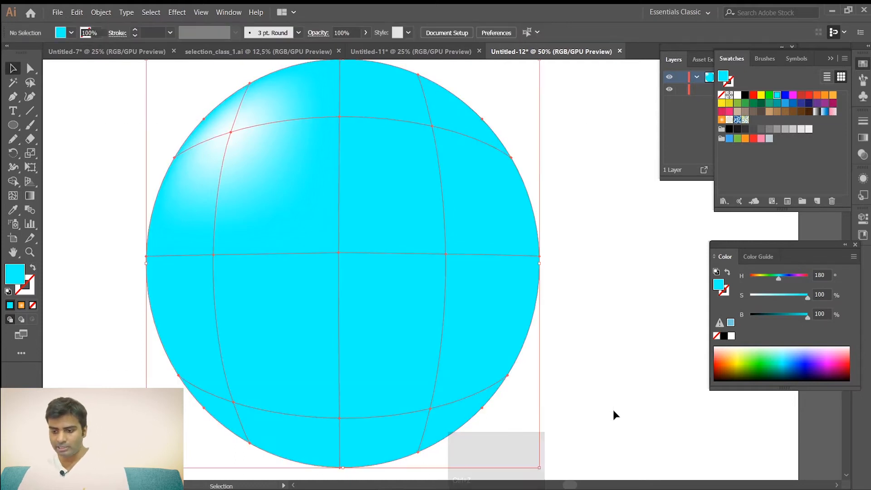
pyautogui.press('Delete')
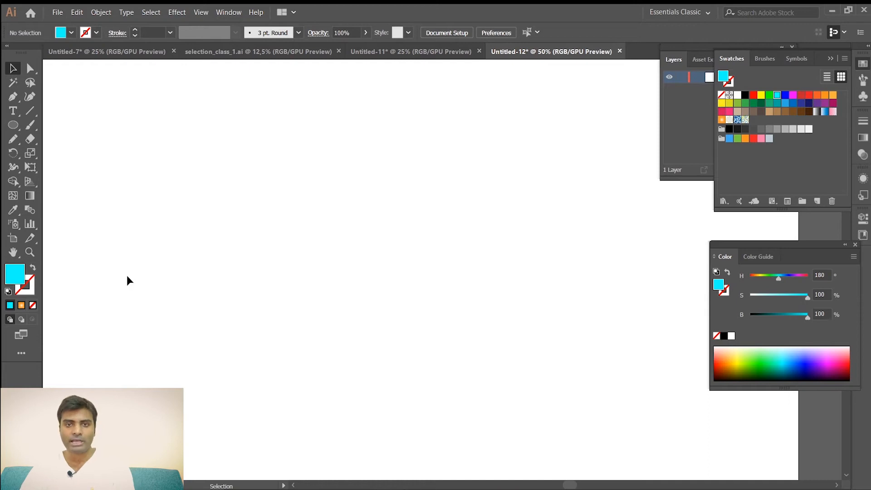
# Draw a new cyan circle about 720 px in diameter in the middle of the view with the Ellipse tool and select it.
pyautogui.click(14, 128)
pyautogui.moveTo(340, 254); pyautogui.dragTo(500, 410)
pyautogui.click(12, 68)
pyautogui.click(118, 152)
pyautogui.click(386, 261)
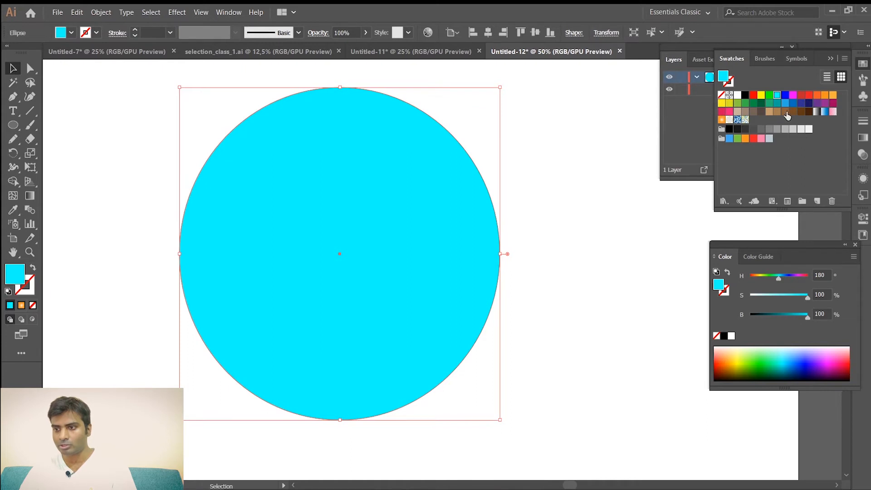
# Fill the new circle with the light blue swatch R=41 G=171 B=226 and keep it selected.
pyautogui.click(778, 104)
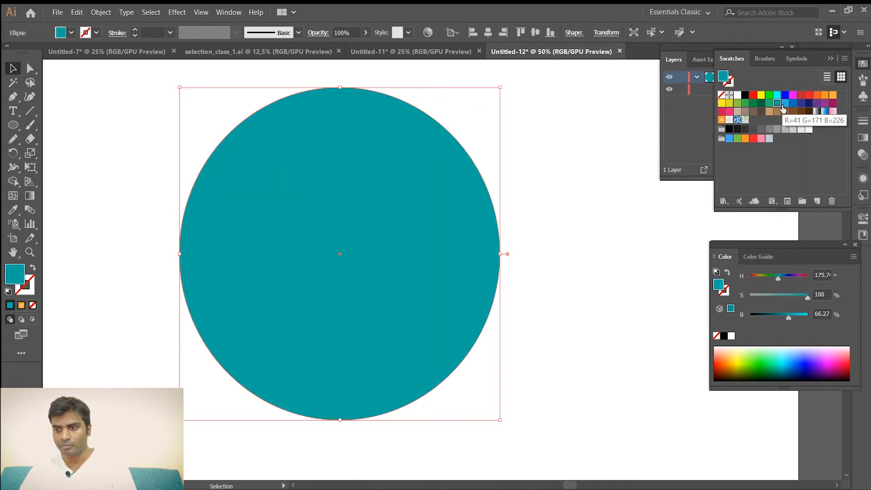
pyautogui.click(785, 103)
pyautogui.click(578, 202)
pyautogui.click(288, 278)
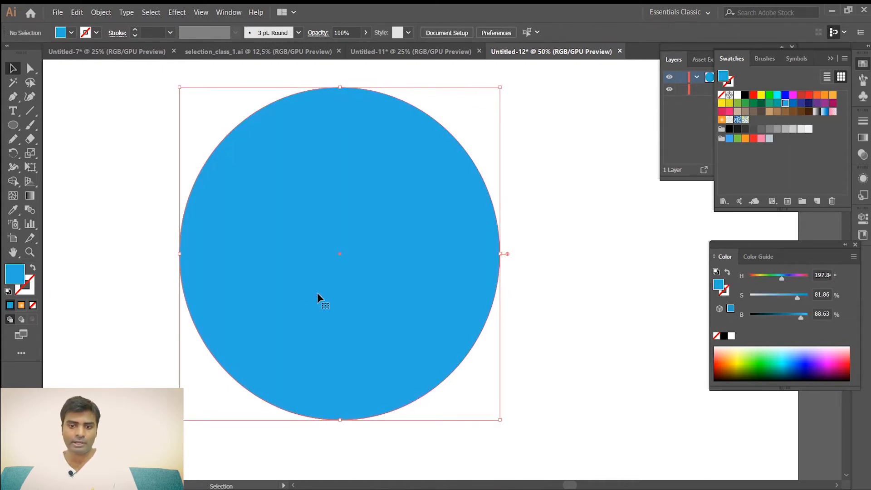
# Add mesh points at the blue circle's top centre, bottom centre, upper right and upper left with the Mesh tool.
pyautogui.click(13, 196)
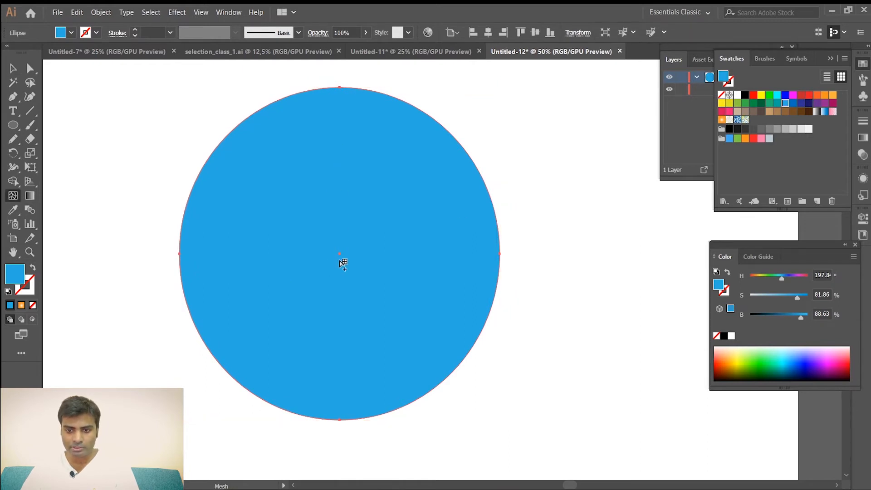
pyautogui.click(338, 138)
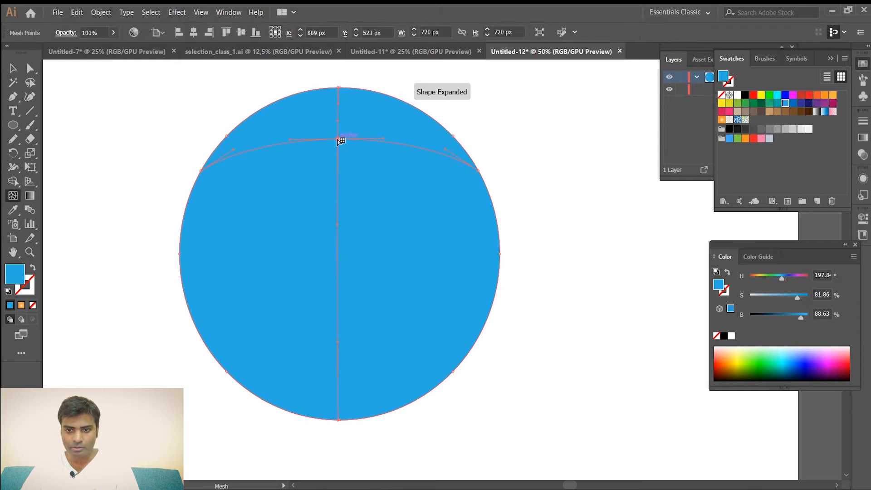
pyautogui.click(338, 381)
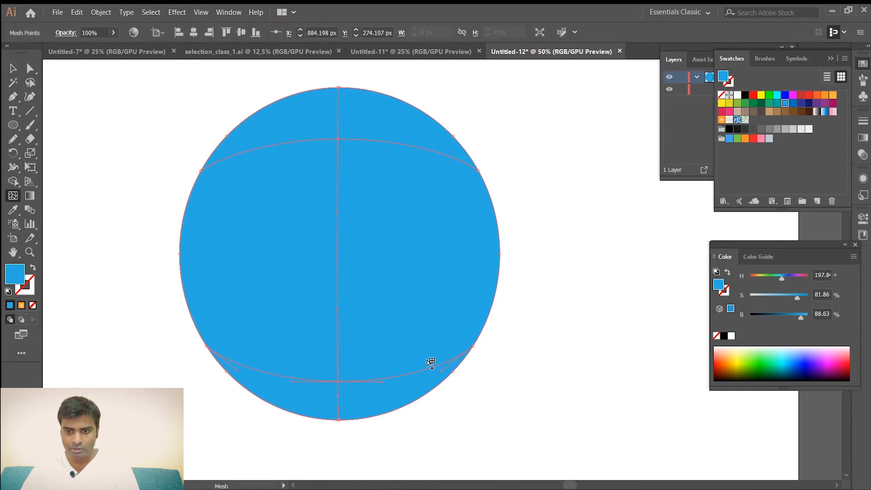
pyautogui.click(453, 160)
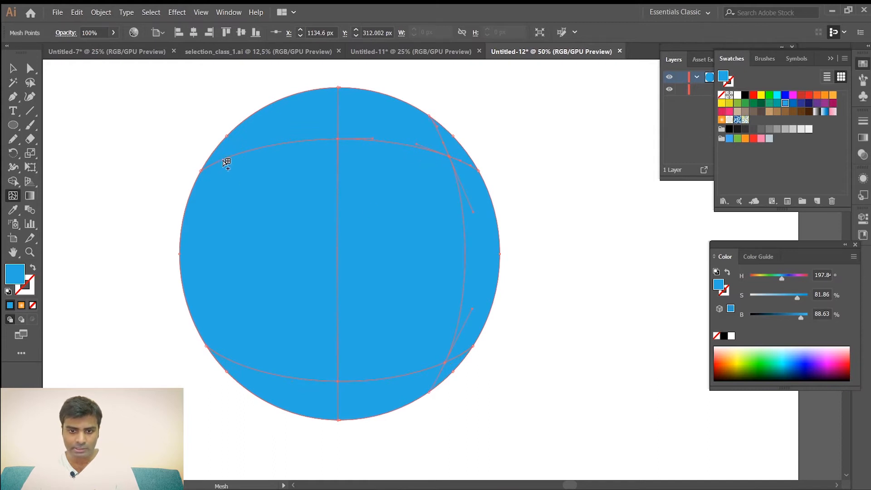
pyautogui.click(225, 160)
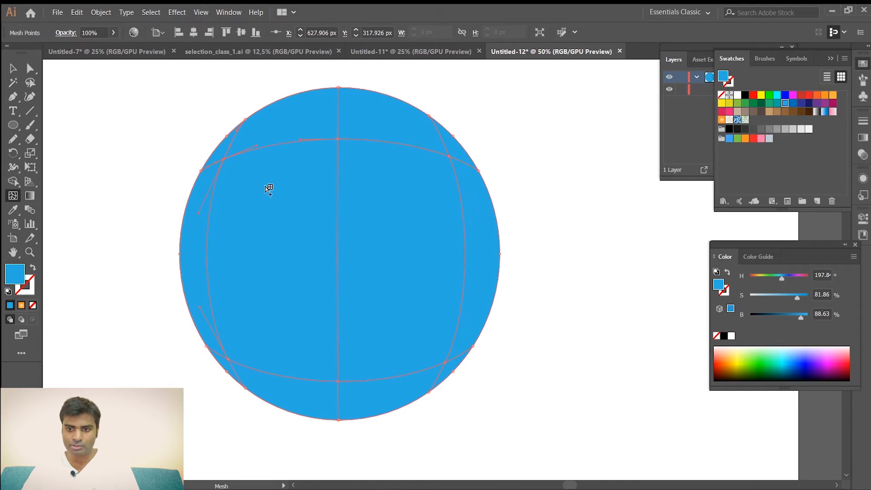
# Undo the upper-left and upper-right mesh points and place them again more symmetrically on the upper mesh line.
pyautogui.press('ctrl')
pyautogui.hotkey('ctrl', 'z')
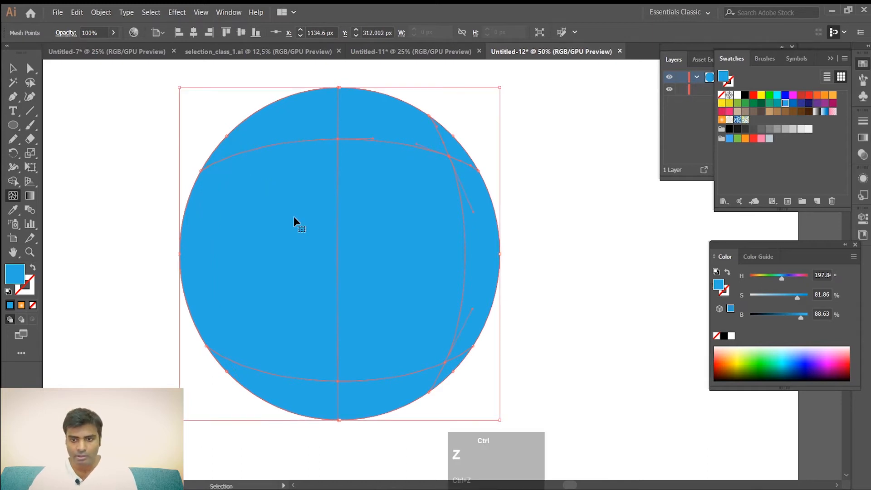
pyautogui.click(456, 160)
pyautogui.click(226, 160)
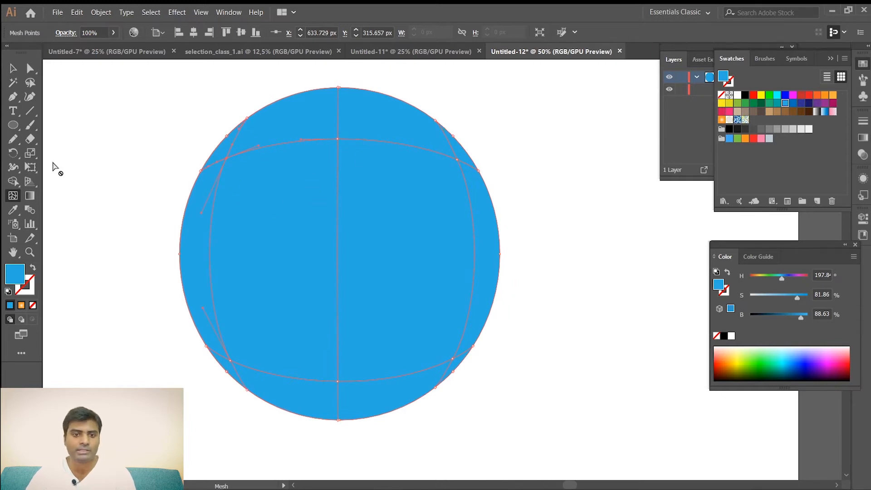
# Lasso the mesh points along the circle's outer edge and recolour them with the dark blue swatch (H 238.2, S 68.49, B 57.25).
pyautogui.click(12, 69)
pyautogui.click(30, 68)
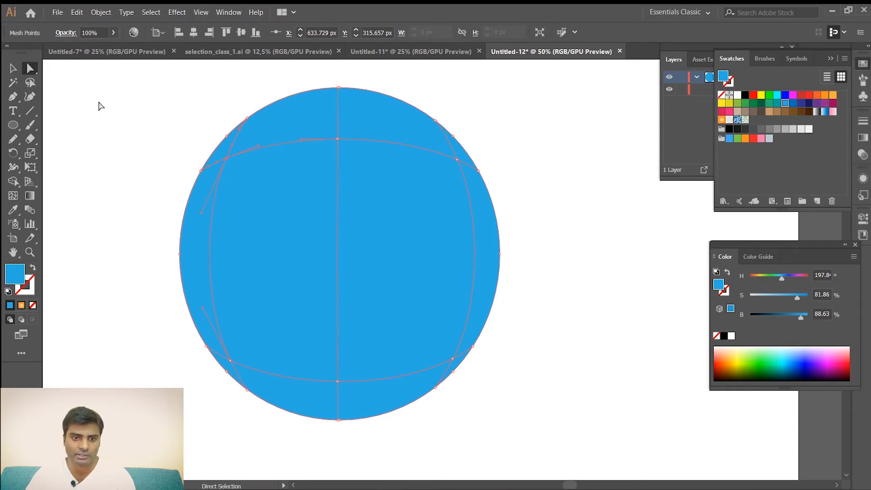
pyautogui.click(29, 82)
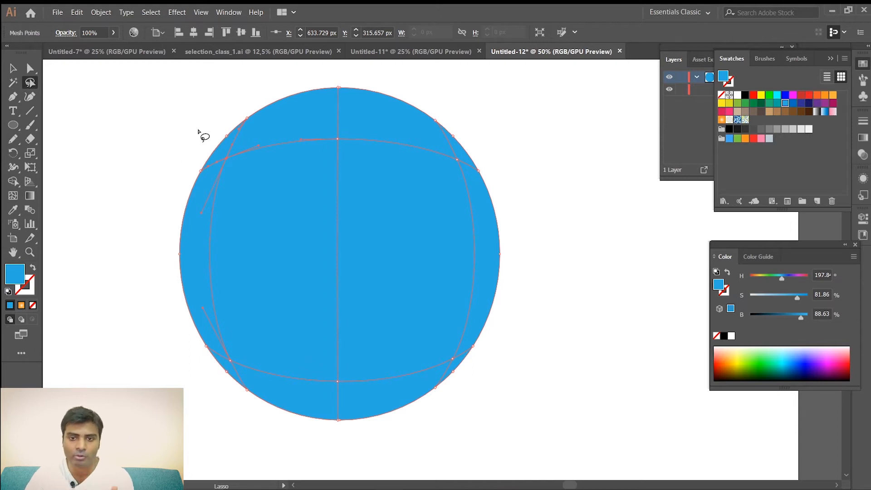
pyautogui.moveTo(171, 135)
pyautogui.mouseDown()
pyautogui.moveTo(172, 172)
pyautogui.moveTo(188, 184)
pyautogui.moveTo(221, 152)
pyautogui.moveTo(283, 122)
pyautogui.moveTo(338, 110)
pyautogui.moveTo(388, 118)
pyautogui.moveTo(461, 162)
pyautogui.moveTo(481, 201)
pyautogui.moveTo(483, 295)
pyautogui.moveTo(466, 348)
pyautogui.moveTo(436, 377)
pyautogui.moveTo(333, 402)
pyautogui.moveTo(229, 369)
pyautogui.moveTo(208, 322)
pyautogui.moveTo(193, 216)
pyautogui.moveTo(141, 239)
pyautogui.moveTo(164, 366)
pyautogui.moveTo(230, 429)
pyautogui.moveTo(340, 444)
pyautogui.moveTo(511, 377)
pyautogui.moveTo(536, 228)
pyautogui.moveTo(507, 121)
pyautogui.moveTo(434, 78)
pyautogui.moveTo(339, 71)
pyautogui.moveTo(252, 84)
pyautogui.moveTo(185, 123)
pyautogui.moveTo(184, 182)
pyautogui.mouseUp()
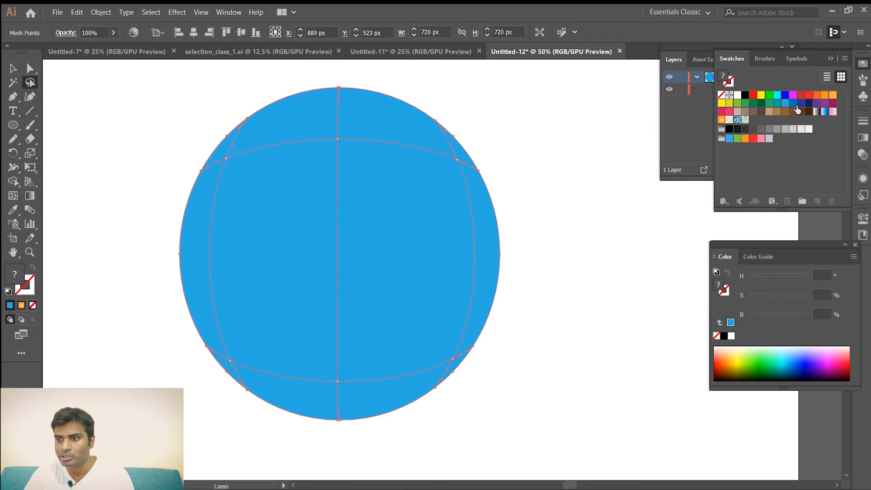
pyautogui.click(801, 104)
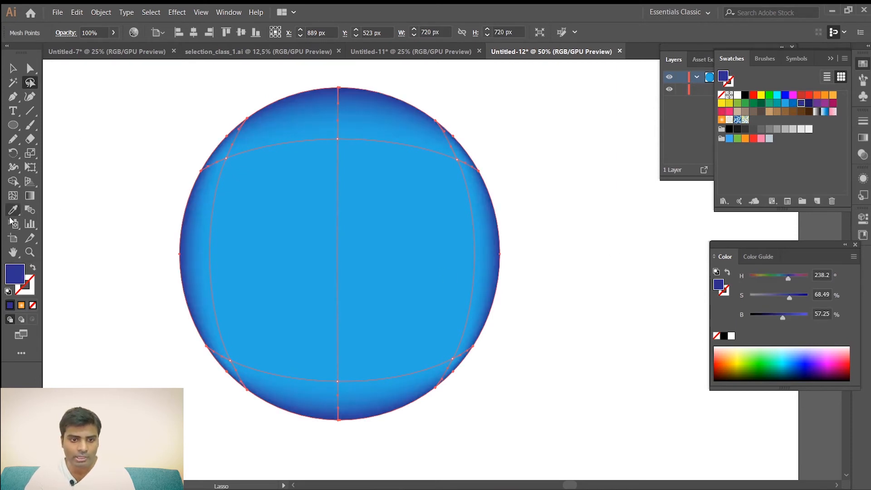
# Move the circle's four inner mesh points slightly inward with the Mesh tool so the mesh lines curve more evenly.
pyautogui.click(13, 196)
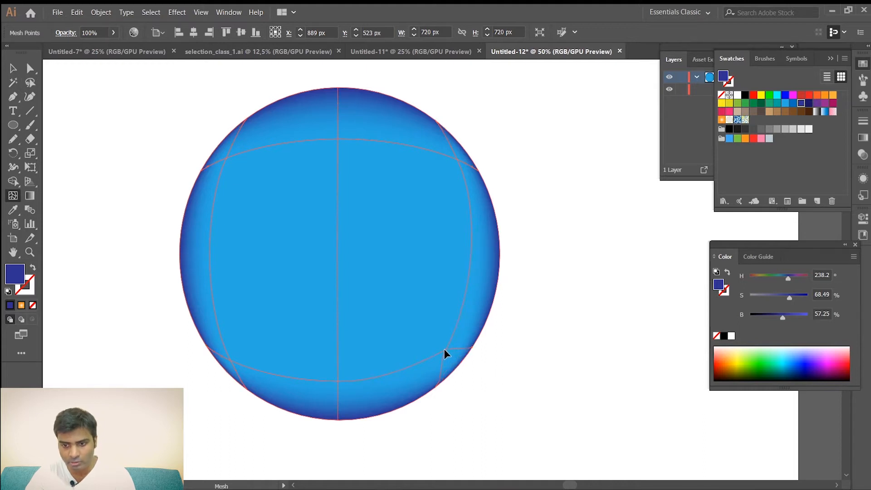
pyautogui.click(442, 349)
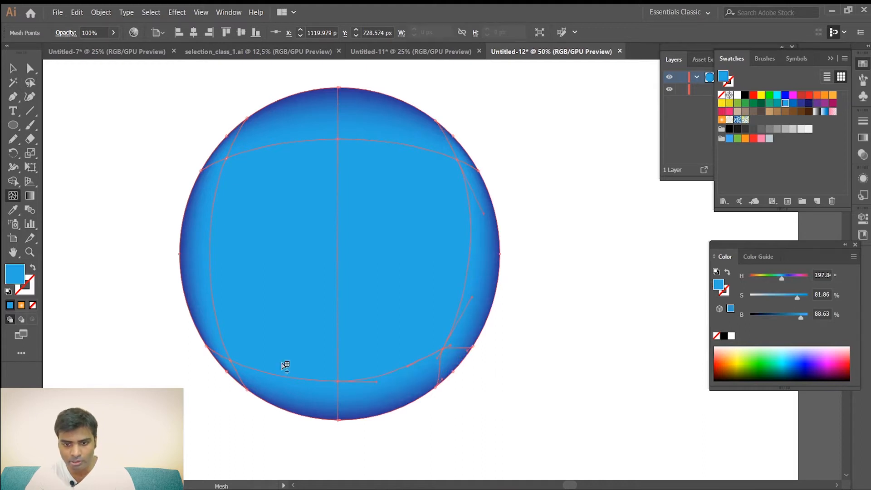
pyautogui.click(239, 351)
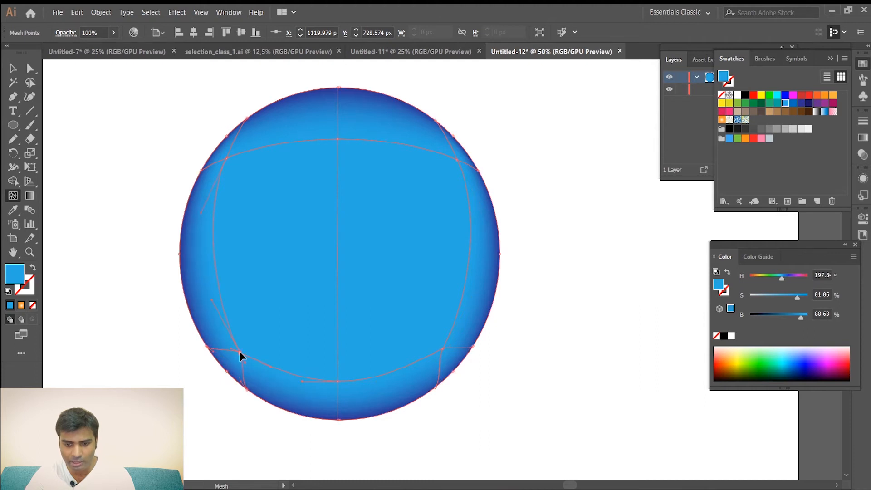
pyautogui.click(232, 161)
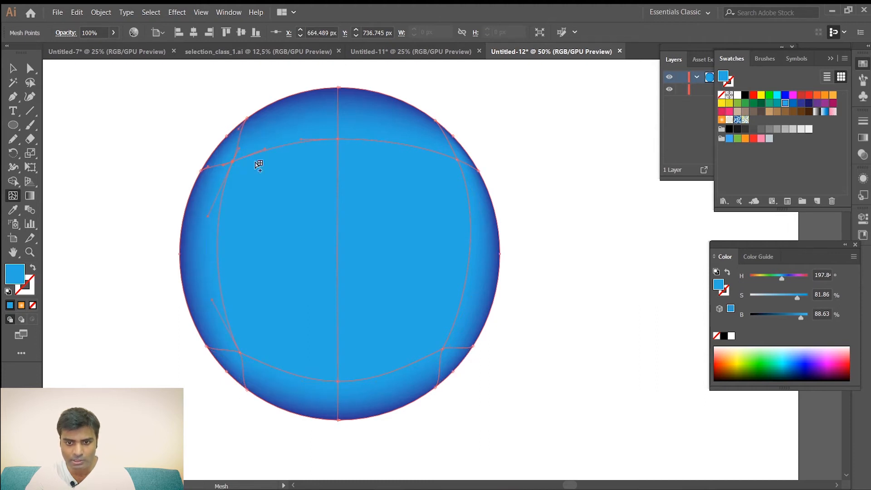
pyautogui.click(446, 162)
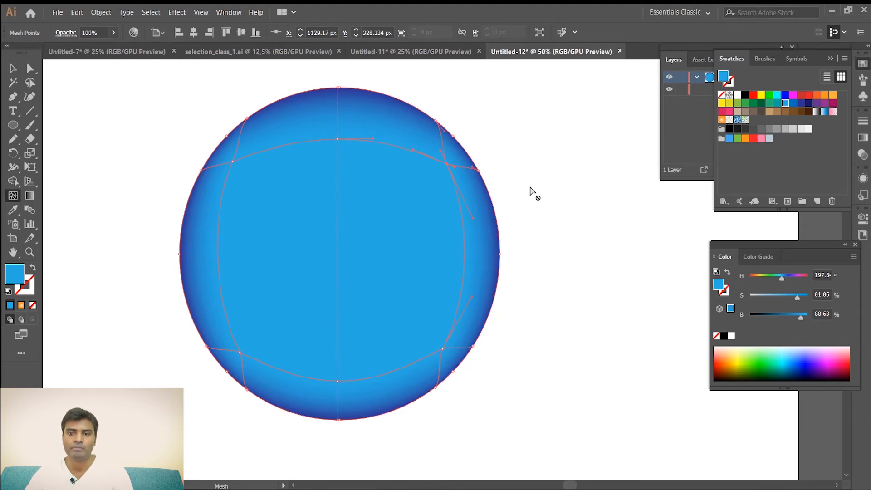
# Try a highlight by adding a mesh point beside the upper-left inner one and setting its saturation to 47.06 and brightness to 100.
pyautogui.click(12, 68)
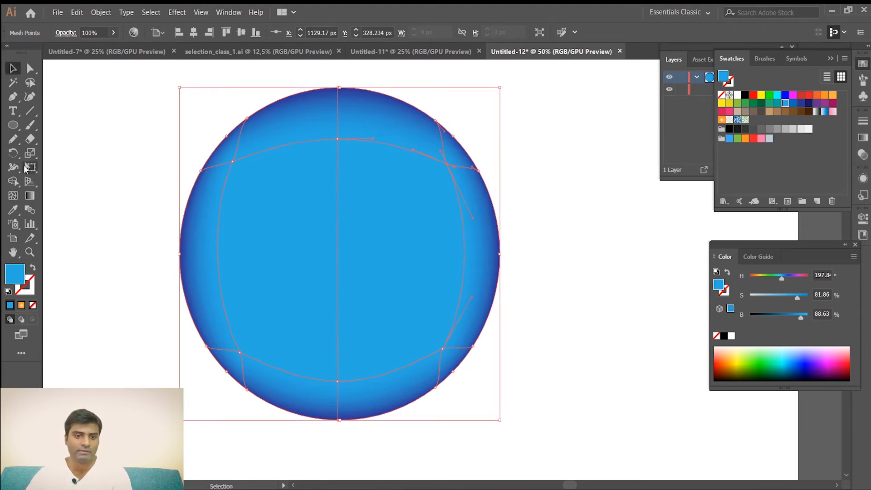
pyautogui.click(13, 195)
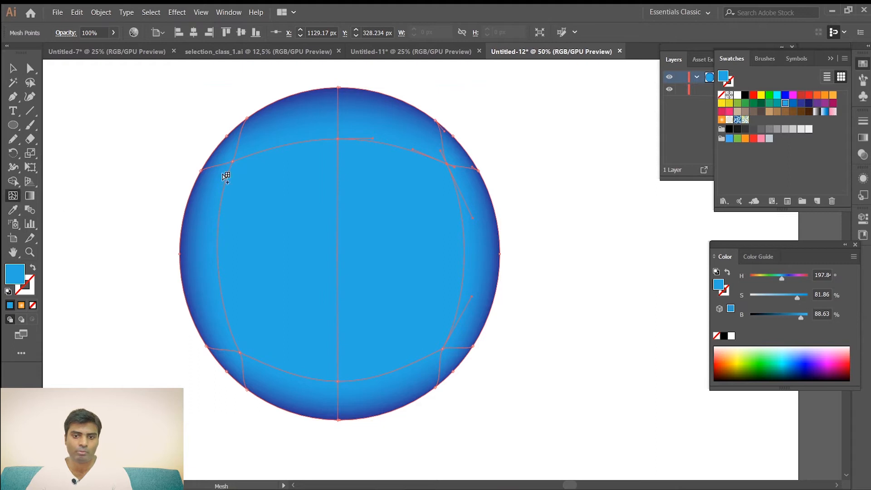
pyautogui.click(245, 158)
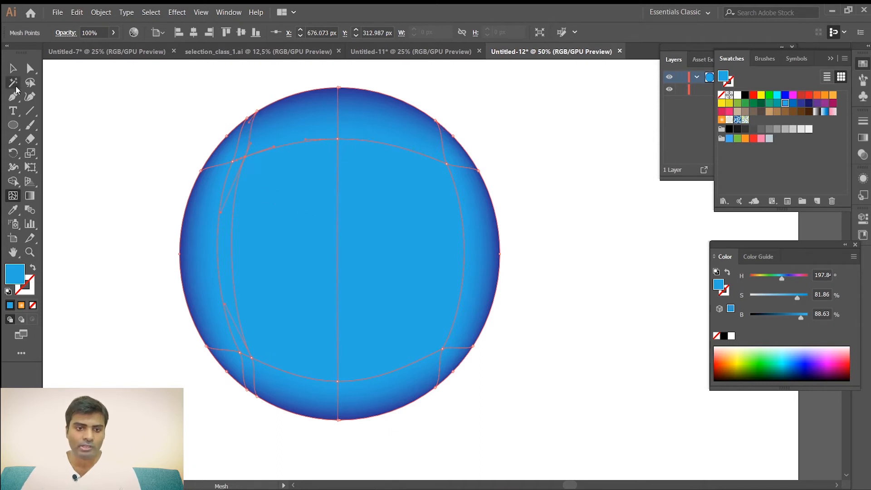
pyautogui.click(12, 69)
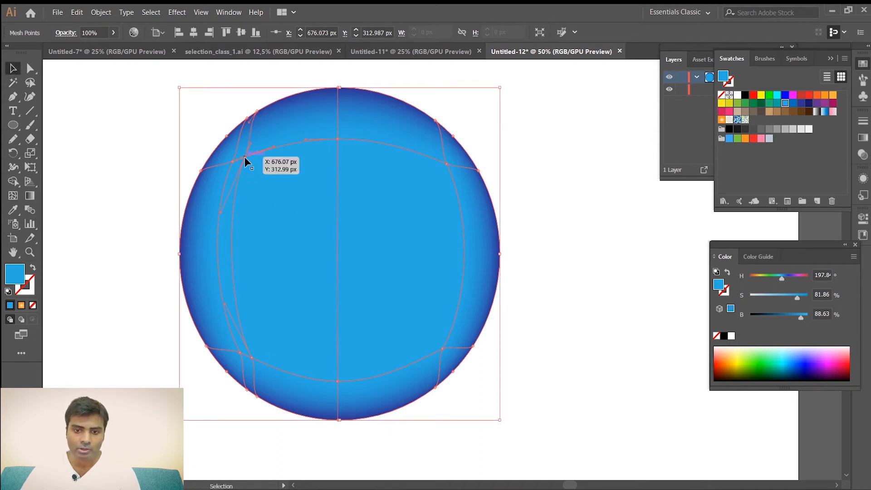
pyautogui.click(30, 68)
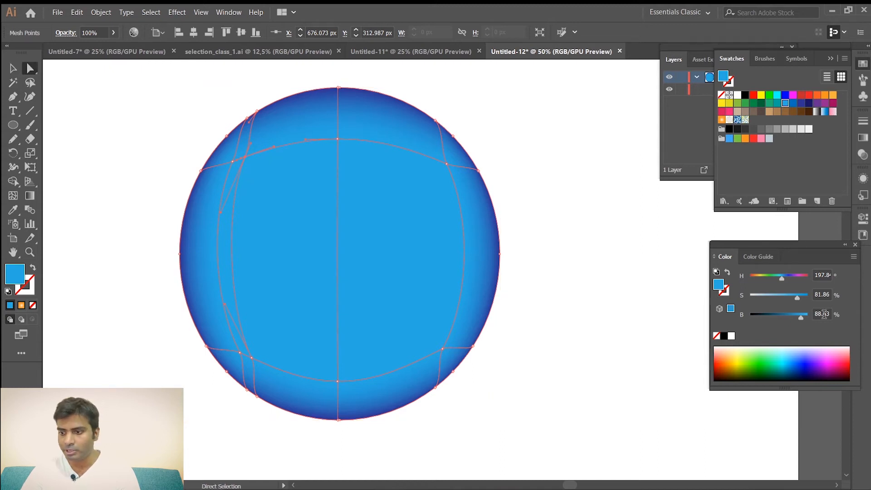
pyautogui.moveTo(803, 317); pyautogui.dragTo(812, 316)
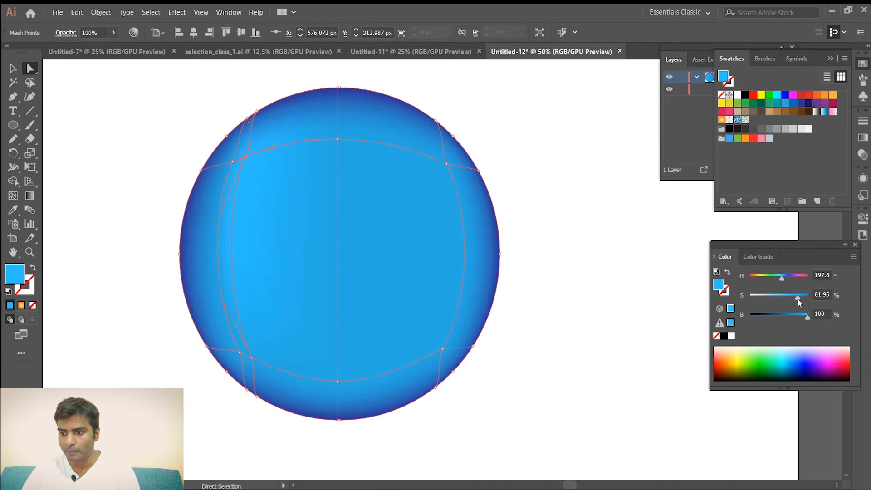
pyautogui.moveTo(800, 302); pyautogui.dragTo(779, 300)
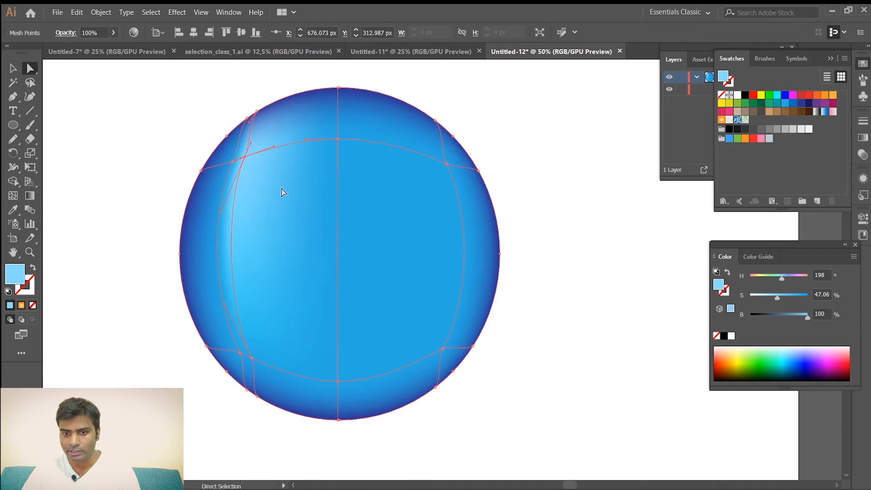
pyautogui.click(12, 68)
pyautogui.click(88, 131)
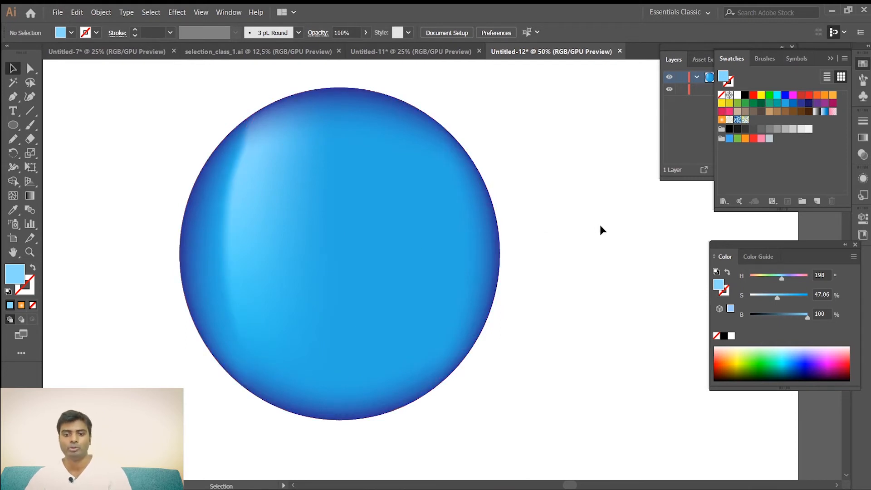
# Undo the highlight colour and the extra mesh point beside the upper-left inner point.
pyautogui.press('ctrl')
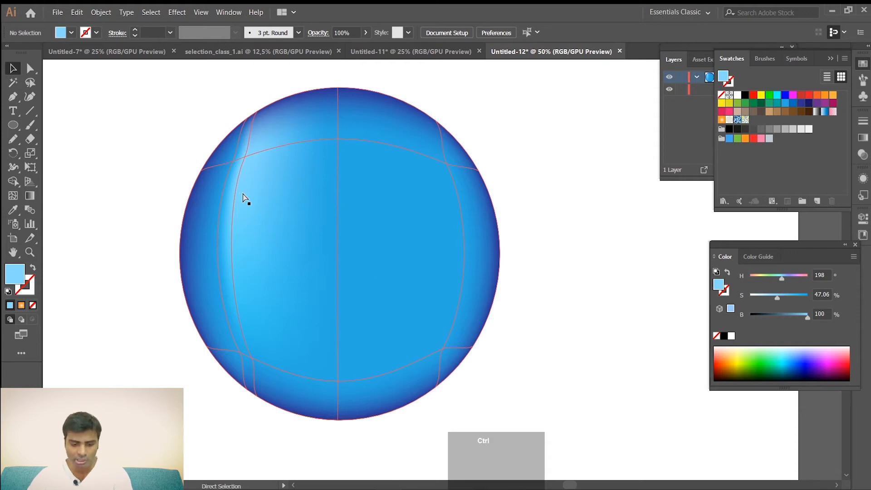
pyautogui.hotkey('ctrl', 'z')
pyautogui.hotkey('ctrl', 'z')
pyautogui.hotkey('ctrl', 'z')
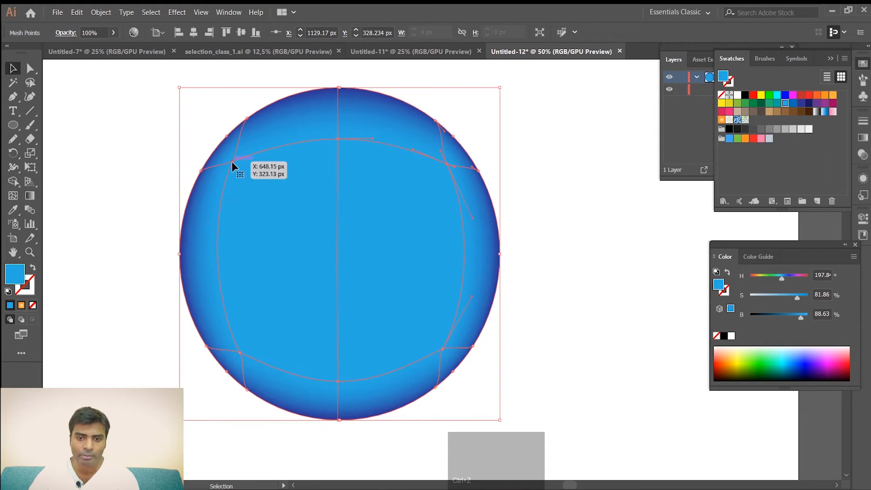
# Recolour the upper-left inner mesh point white (S 0, B 100) and add a white mesh point low on the right mesh line.
pyautogui.click(30, 69)
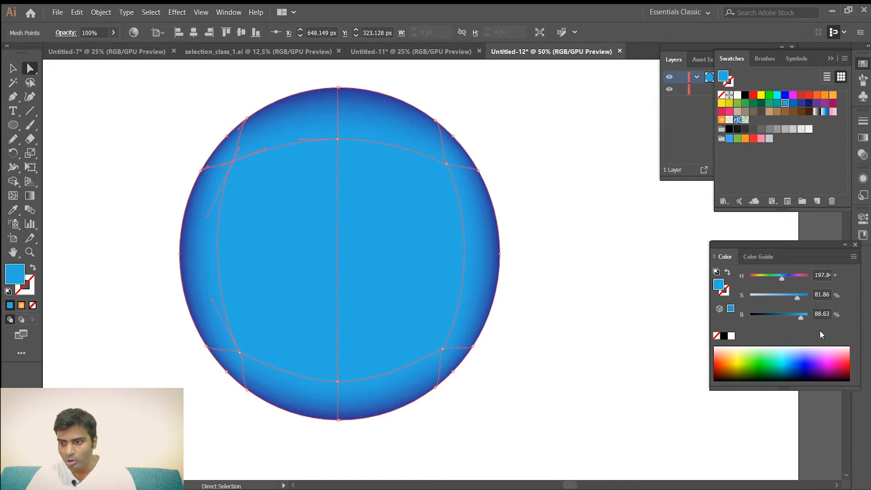
pyautogui.moveTo(801, 317); pyautogui.dragTo(750, 298)
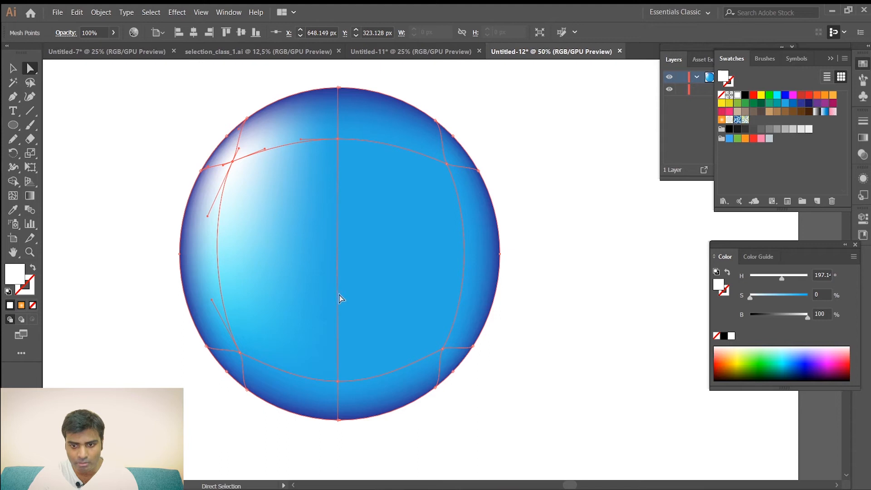
pyautogui.click(13, 195)
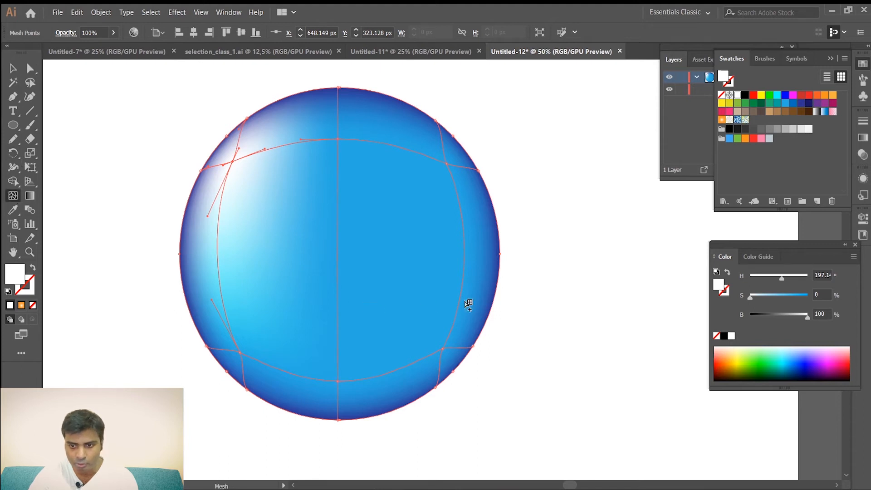
pyautogui.click(460, 303)
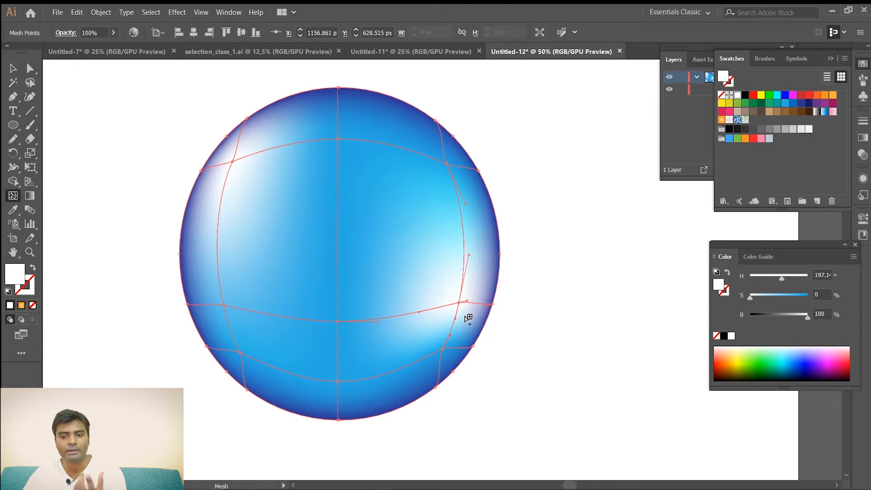
pyautogui.click(118, 169)
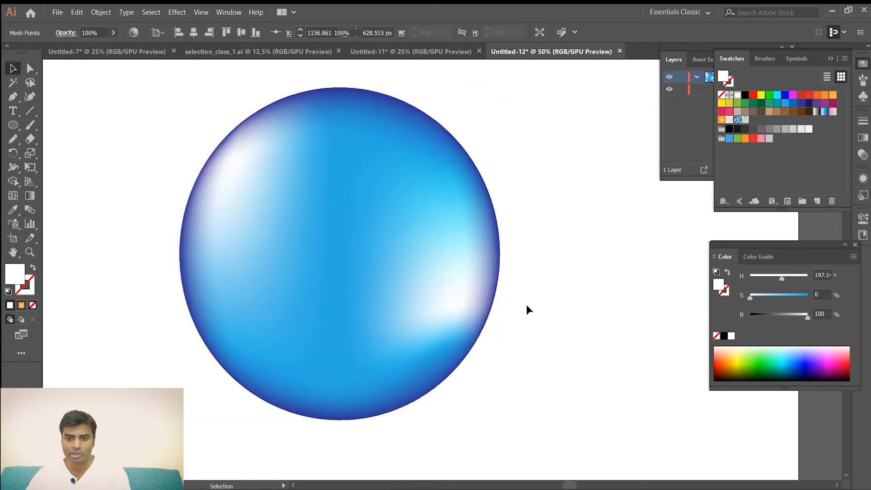
# Examine the sphere's highlights and edge shading from a distance and close up.
pyautogui.scroll(-4, 616, 317)
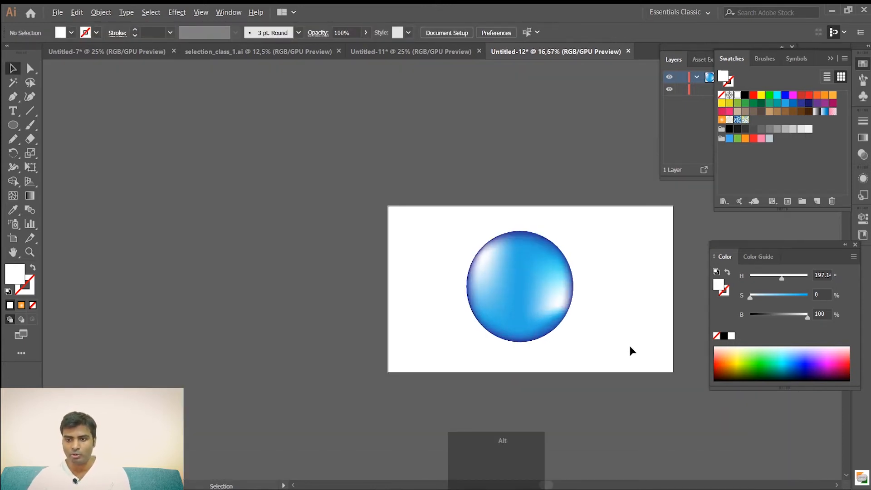
pyautogui.scroll(-1, 629, 344)
pyautogui.scroll(5, 629, 344)
pyautogui.moveTo(329, 192); pyautogui.dragTo(334, 292)
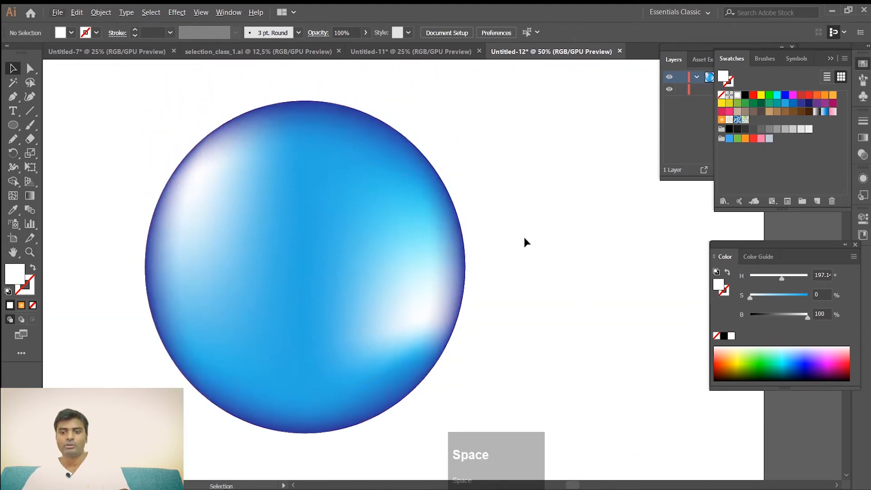
pyautogui.scroll(-3, 341, 273)
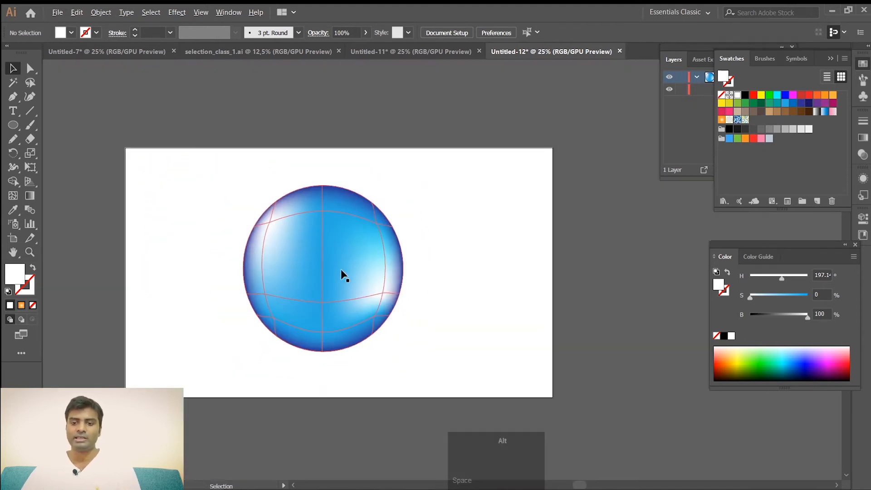
pyautogui.scroll(4, 375, 285)
pyautogui.moveTo(243, 279); pyautogui.dragTo(369, 285)
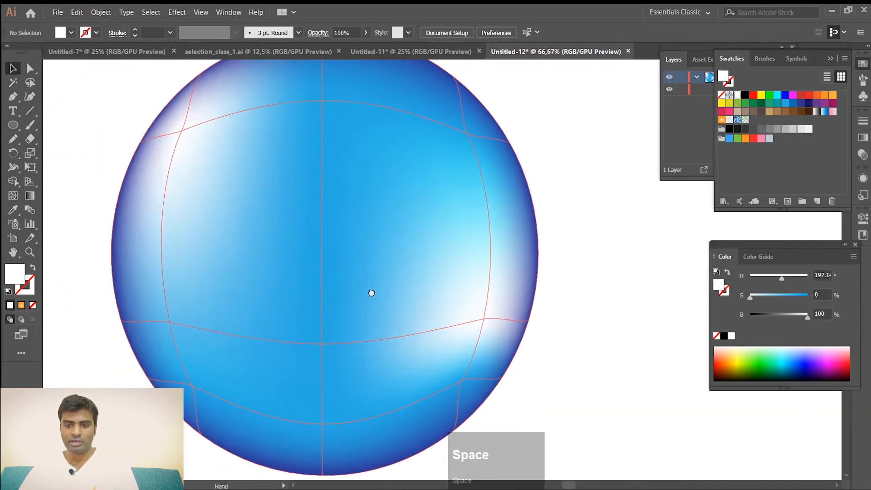
pyautogui.scroll(-1, 369, 285)
# Scale the finished sphere down proportionally and move it to the artboard's upper-left corner.
pyautogui.moveTo(133, 112); pyautogui.dragTo(592, 423)
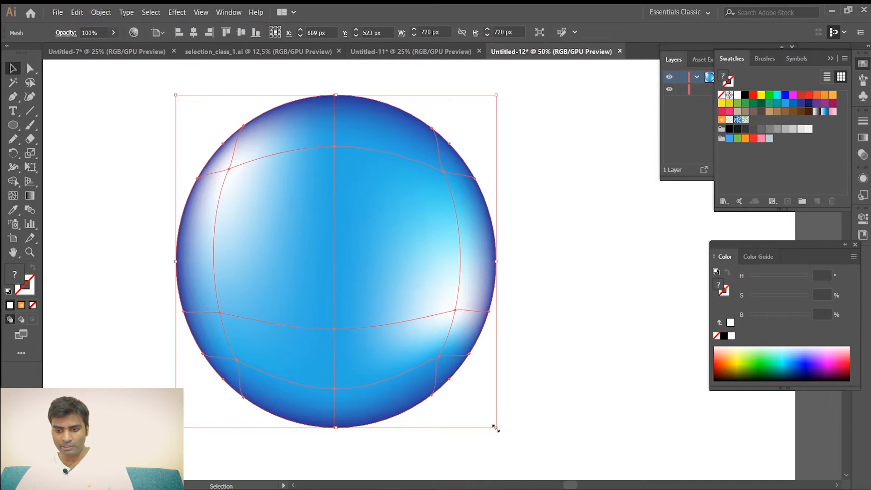
pyautogui.moveTo(497, 428); pyautogui.dragTo(412, 340)
pyautogui.moveTo(349, 268); pyautogui.dragTo(145, 146)
pyautogui.moveTo(200, 214); pyautogui.dragTo(178, 190)
pyautogui.moveTo(135, 133); pyautogui.dragTo(88, 101)
pyautogui.click(489, 242)
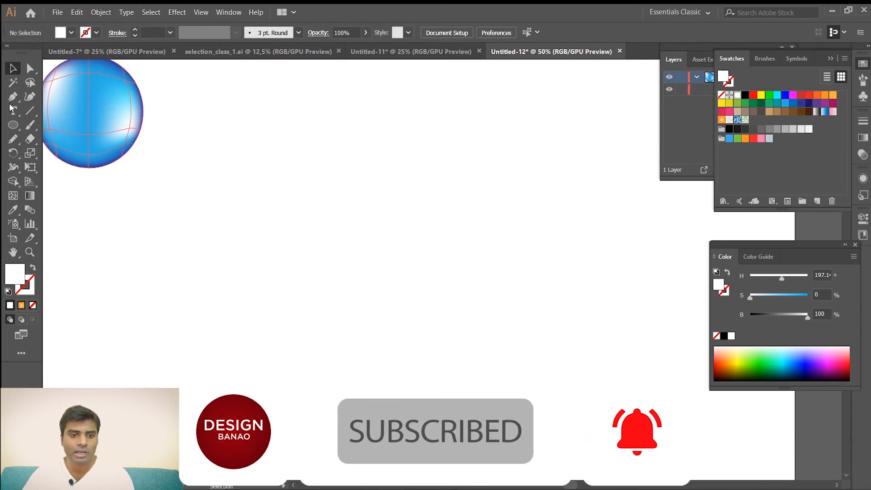
# Restore the default fill and stroke and draw an upright rectangle about 350 × 554 px in the middle of the artboard.
pyautogui.press('d')
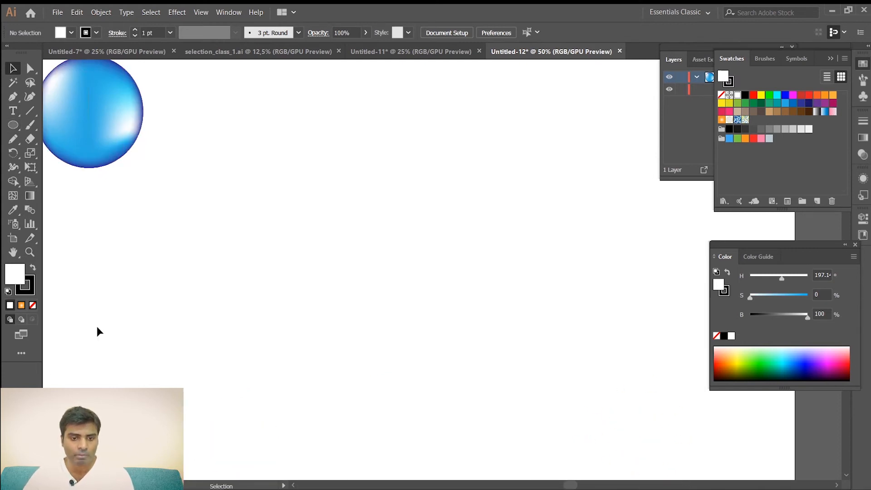
pyautogui.moveTo(13, 126); pyautogui.dragTo(83, 130)
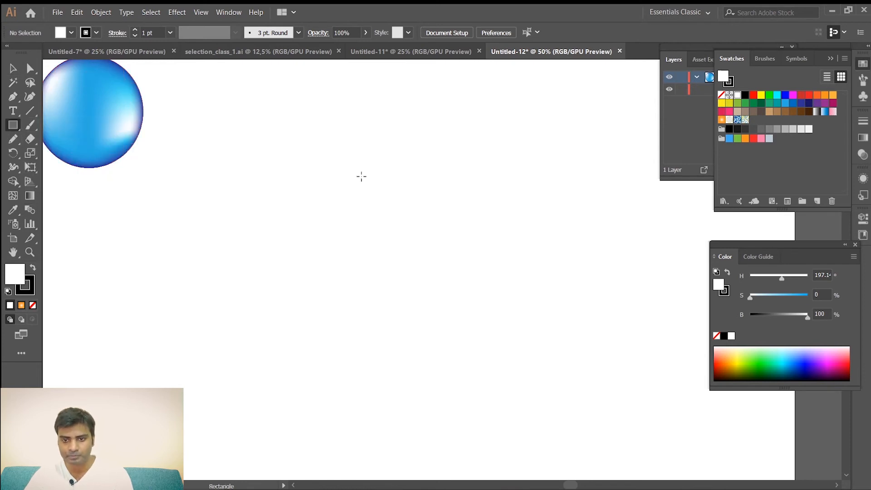
pyautogui.moveTo(334, 212); pyautogui.dragTo(491, 468)
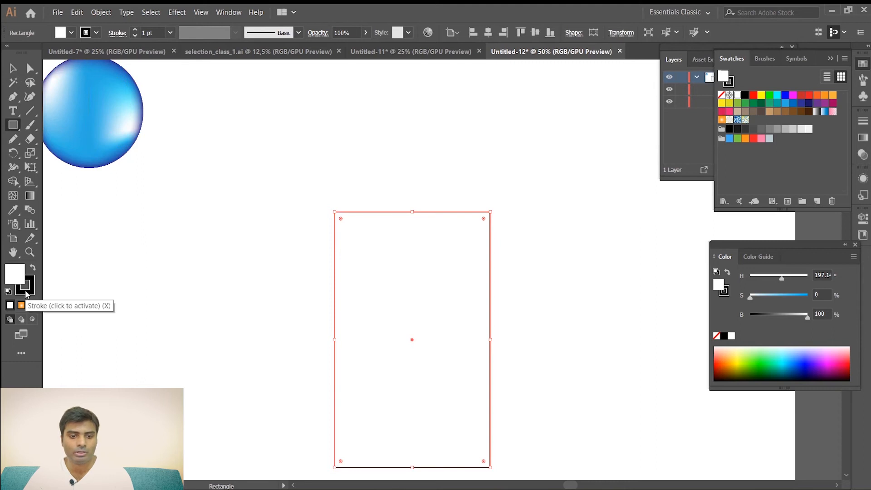
# Fill the rectangle with the light blue swatch (H 197.8, S 81.86, B 88.63) and remove its stroke.
pyautogui.click(15, 68)
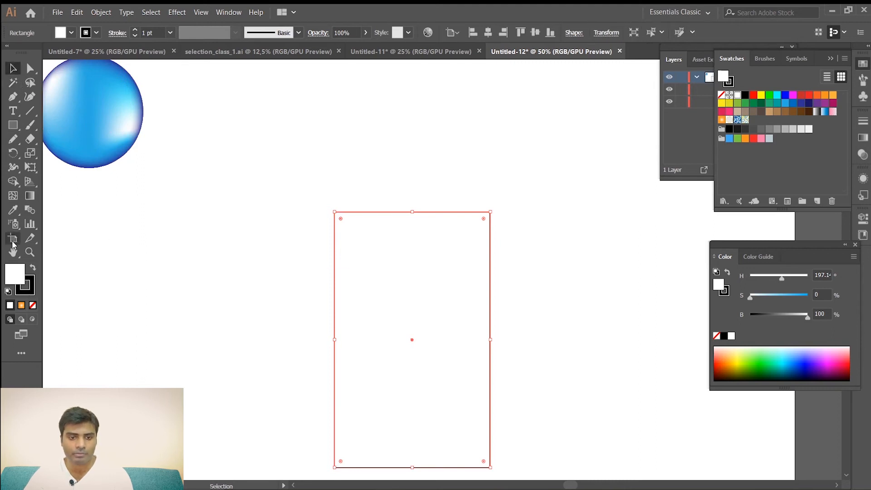
pyautogui.click(786, 104)
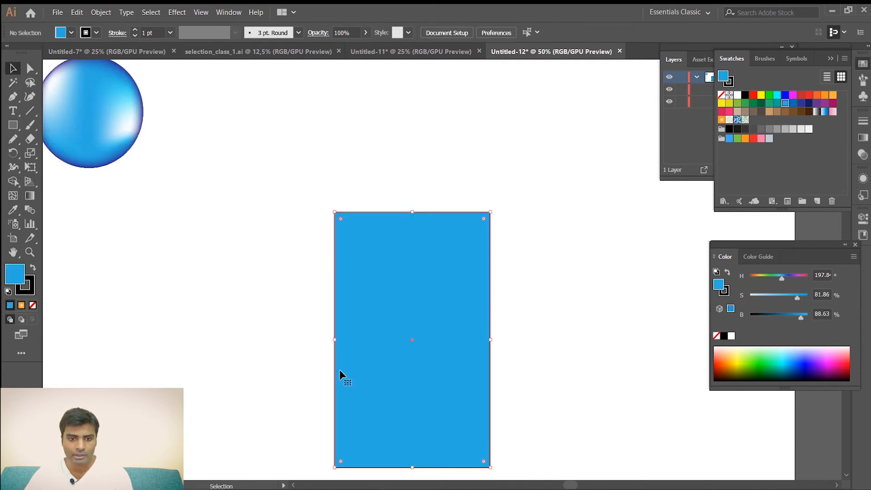
pyautogui.click(20, 293)
pyautogui.click(33, 305)
pyautogui.press('x')
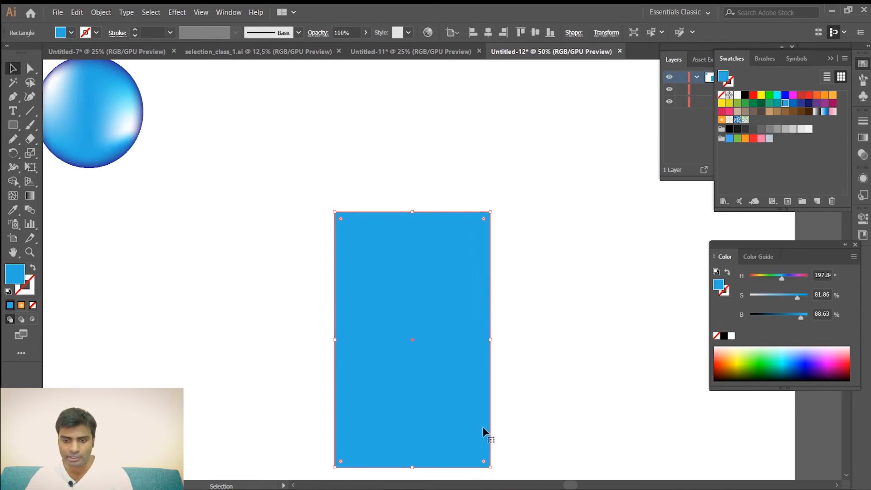
# Widen the rectangle's bottom edge symmetrically to about 428 px by scaling its two bottom anchor points.
pyautogui.scroll(-2, 483, 426)
pyautogui.press('a')
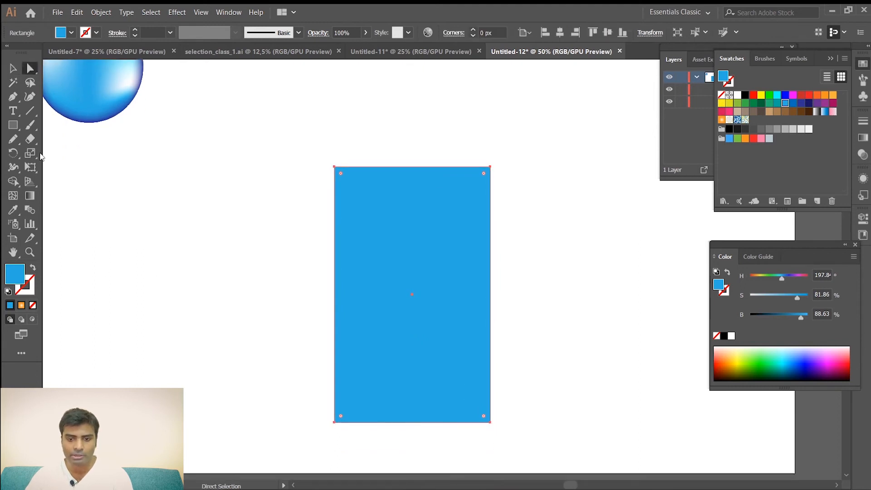
pyautogui.click(489, 423)
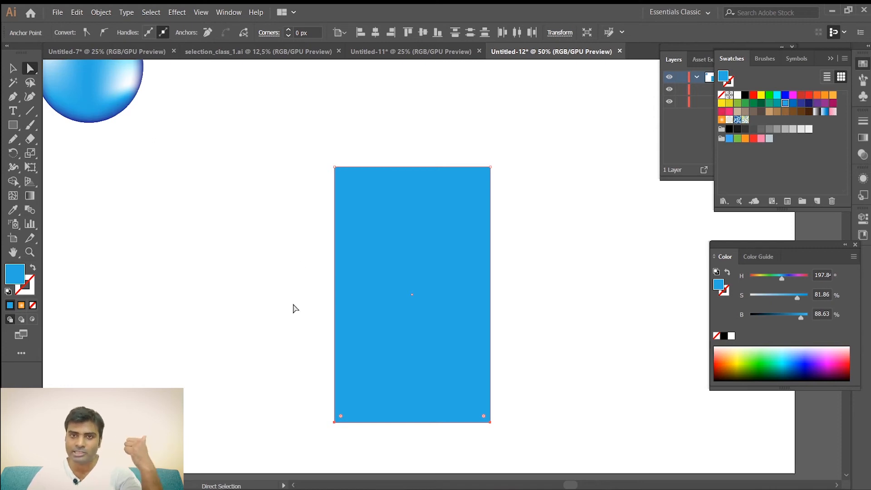
pyautogui.moveTo(30, 154); pyautogui.dragTo(75, 154)
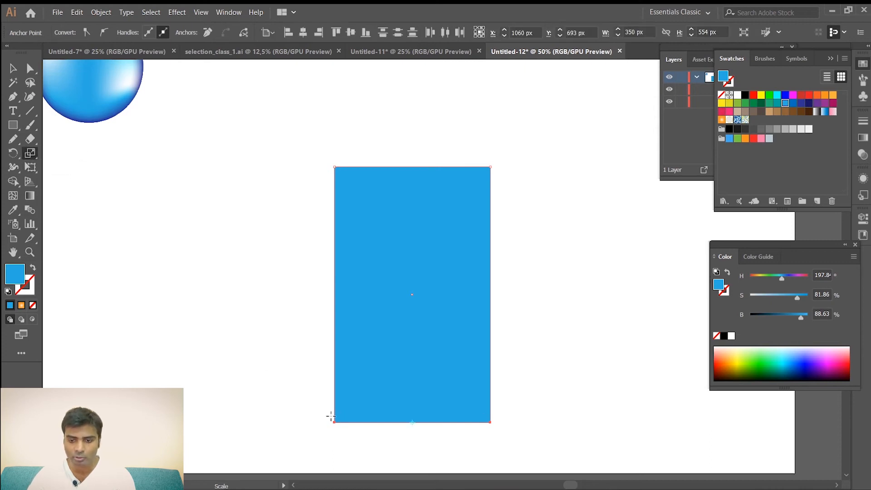
pyautogui.moveTo(490, 423)
pyautogui.mouseDown()
pyautogui.moveTo(521, 424)
pyautogui.moveTo(507, 425)
pyautogui.mouseUp()
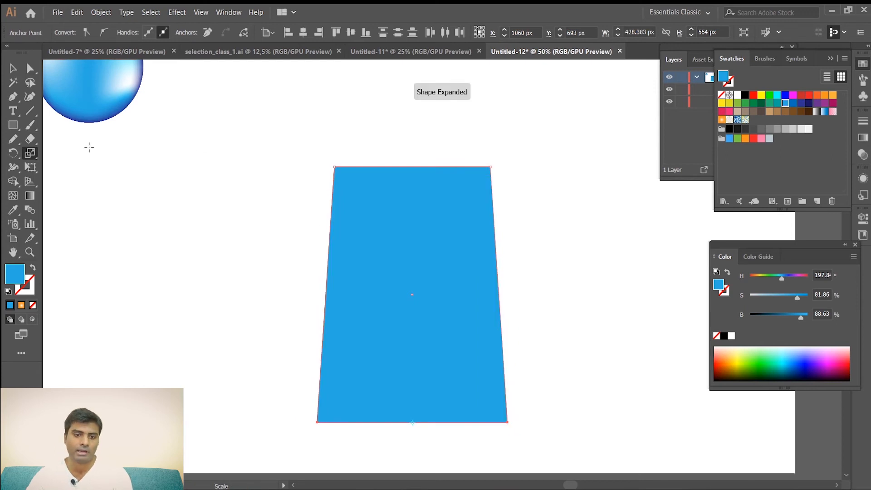
# Round the two bottom corners of the tapered shape with a radius of about 200 px.
pyautogui.click(13, 68)
pyautogui.click(28, 69)
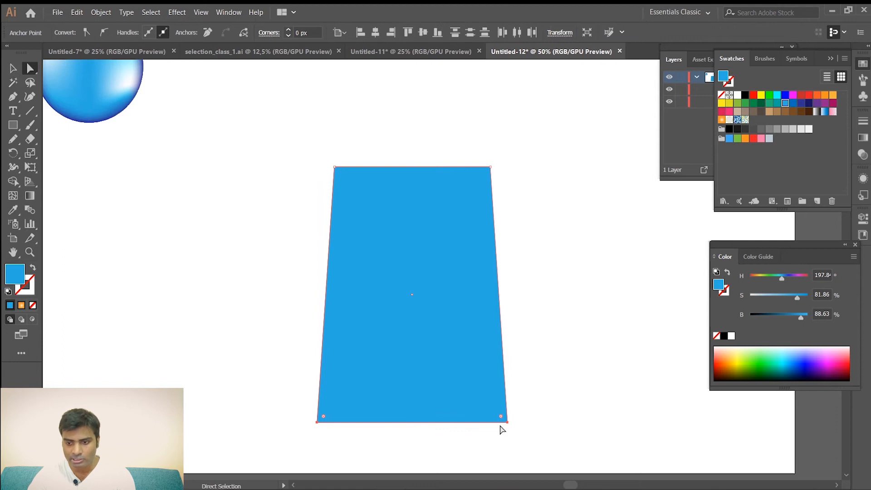
pyautogui.moveTo(481, 392); pyautogui.dragTo(388, 290)
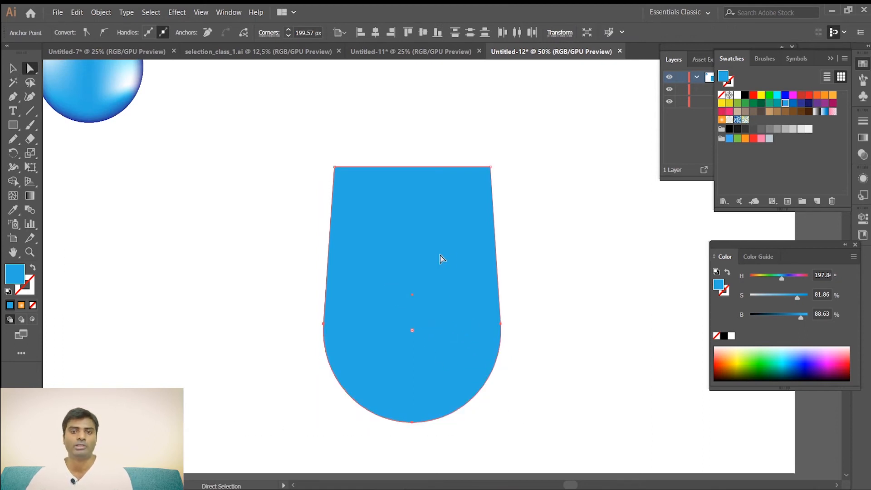
pyautogui.click(270, 214)
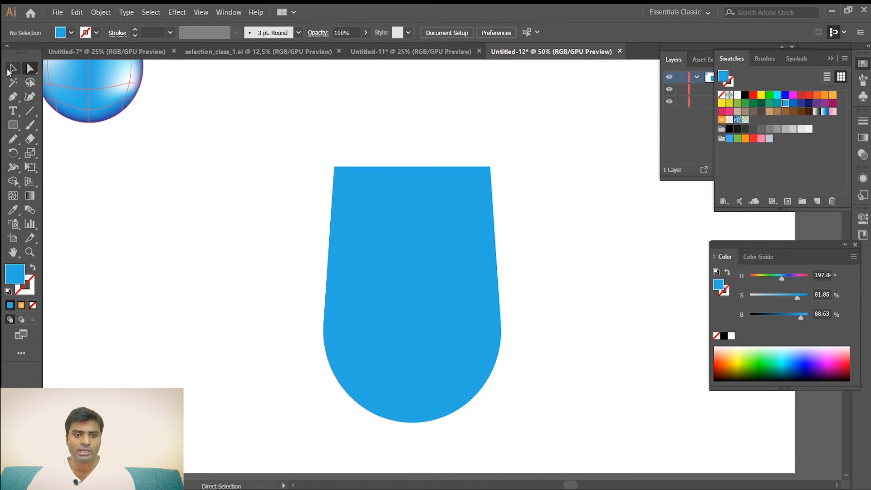
# Raise the top edge of the rounded shape to make it about 654 px tall.
pyautogui.click(12, 68)
pyautogui.moveTo(269, 132); pyautogui.dragTo(568, 183)
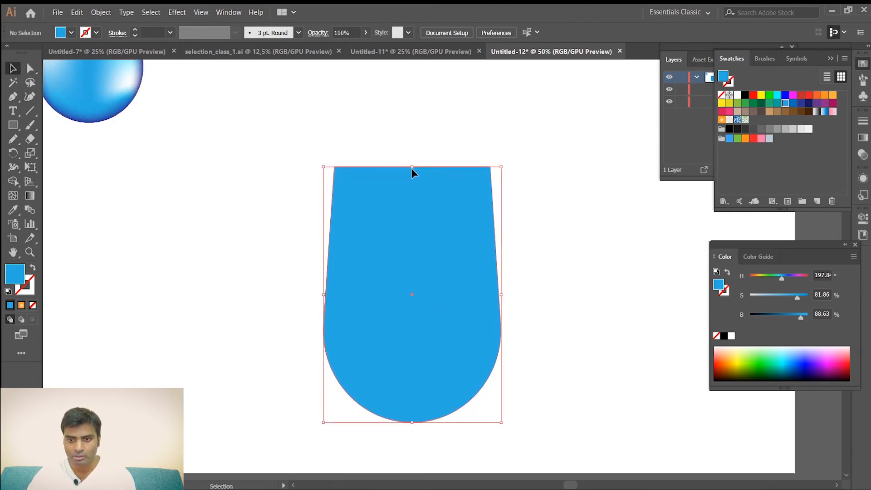
pyautogui.click(29, 68)
pyautogui.moveTo(283, 133); pyautogui.dragTo(570, 191)
pyautogui.moveTo(420, 169); pyautogui.dragTo(421, 121)
pyautogui.click(241, 264)
pyautogui.click(13, 68)
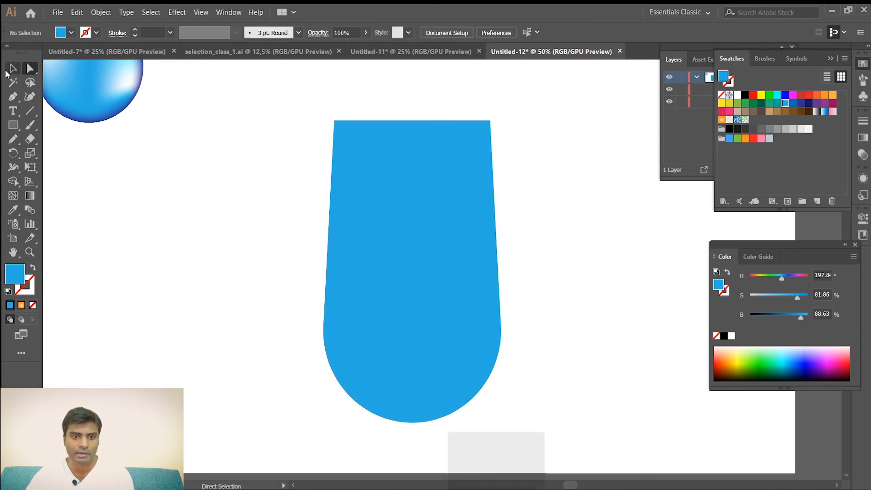
# Move the whole shape slightly down so it sits within the lower part of the artboard.
pyautogui.click(407, 224)
pyautogui.moveTo(436, 210); pyautogui.dragTo(439, 269)
pyautogui.click(545, 255)
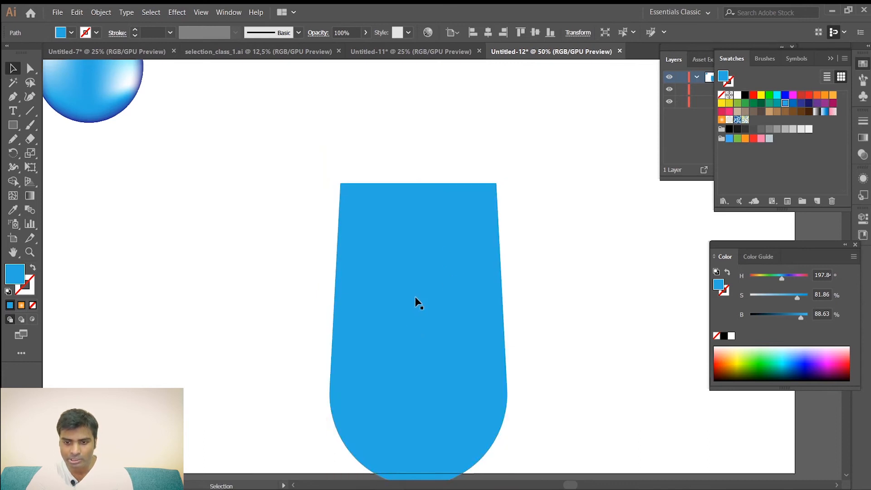
pyautogui.moveTo(416, 301); pyautogui.dragTo(403, 273)
pyautogui.click(299, 240)
# Add mesh points on the shape's vertical centre line at the middle, near the top and near the bottom, plus a mesh column near the right edge.
pyautogui.click(391, 252)
pyautogui.click(13, 195)
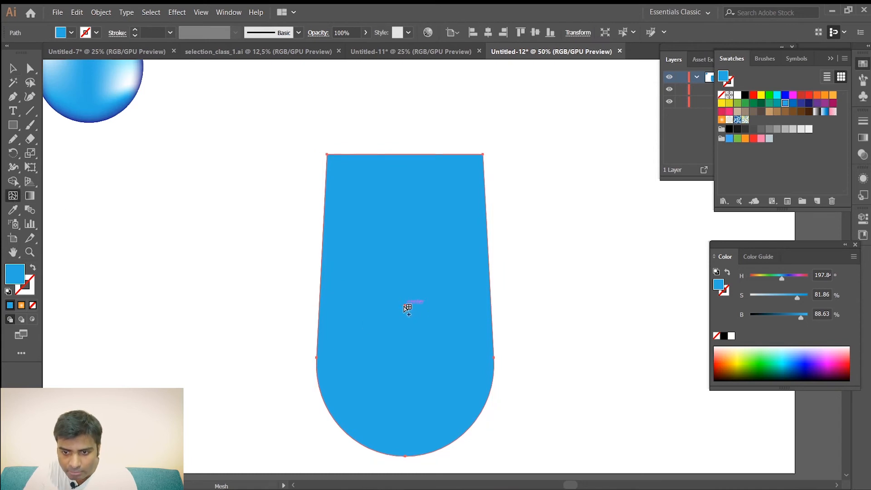
pyautogui.click(406, 305)
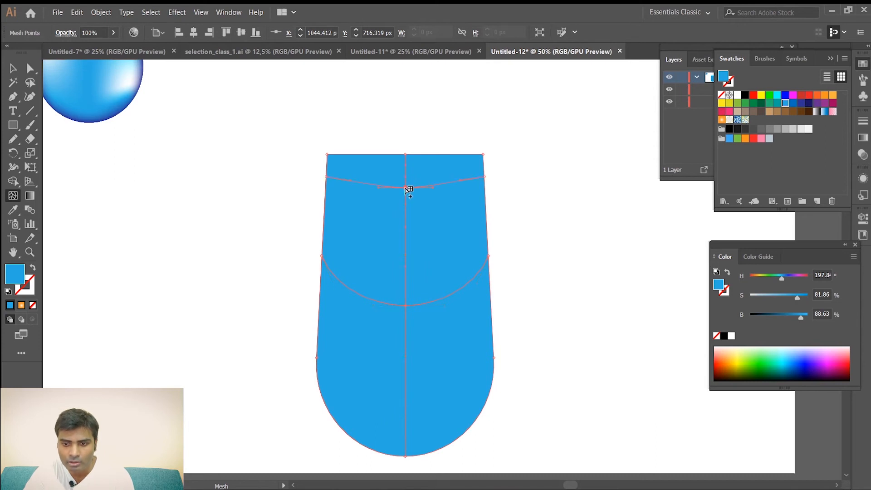
pyautogui.click(405, 188)
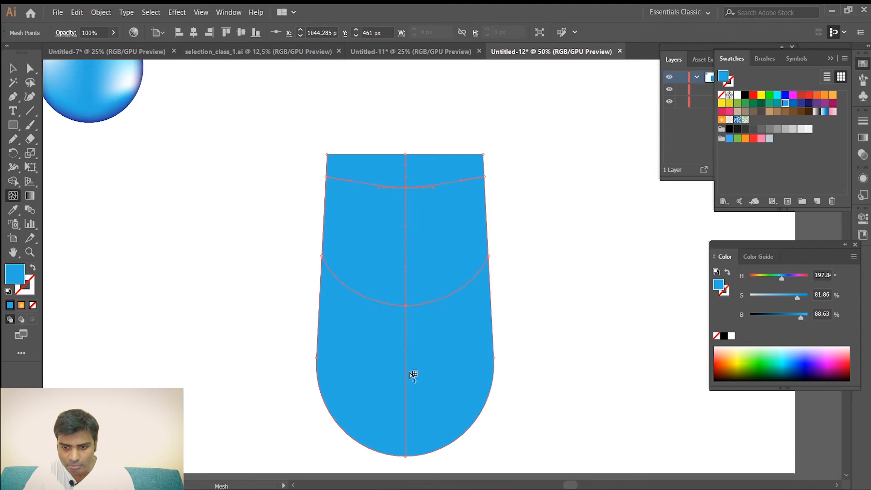
pyautogui.click(406, 431)
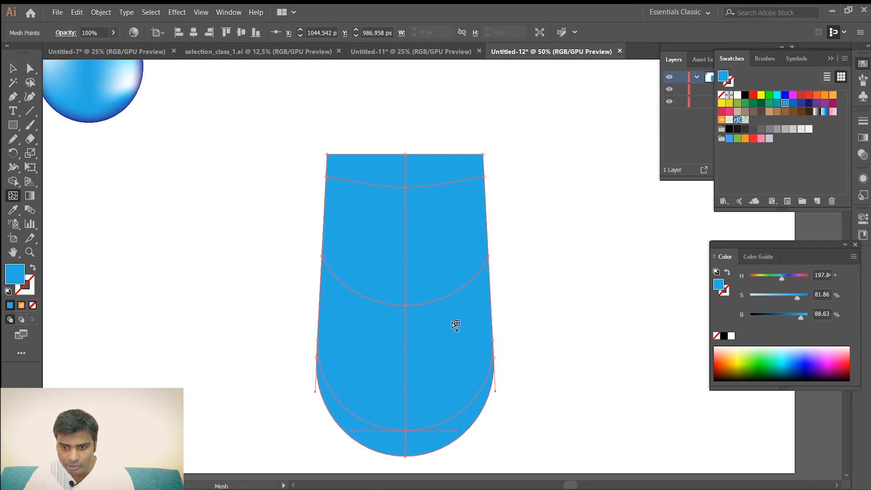
pyautogui.click(469, 282)
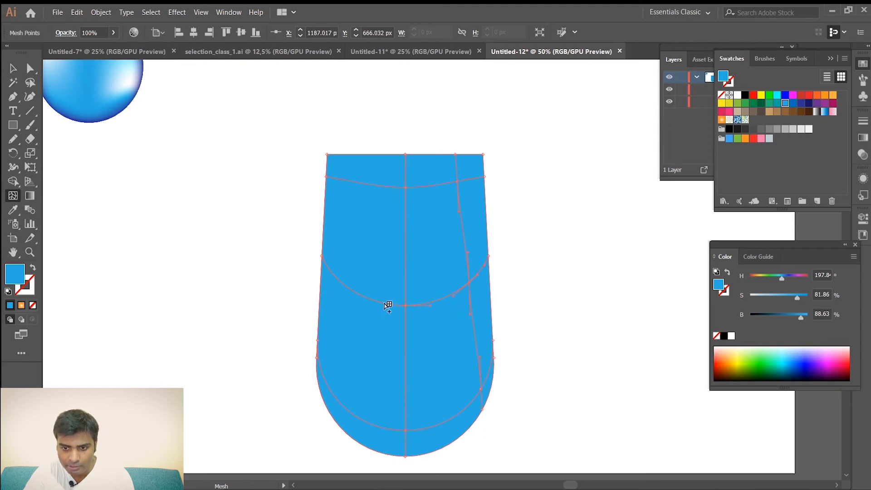
pyautogui.click(349, 288)
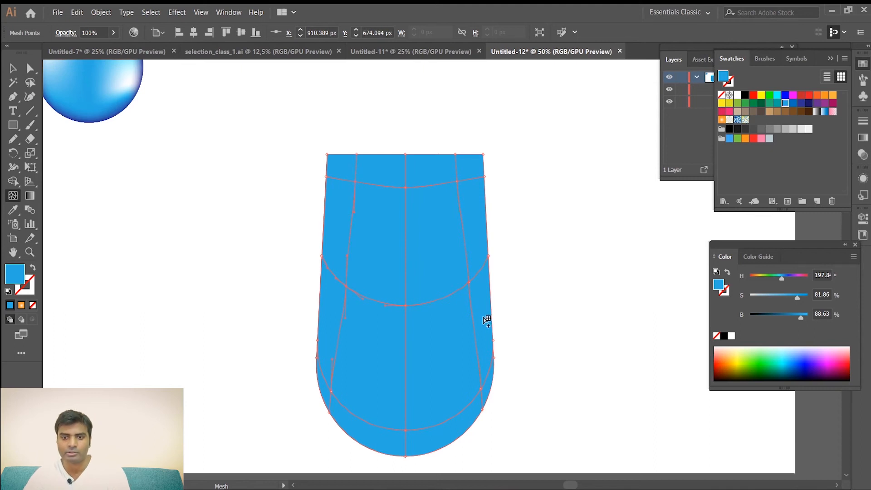
pyautogui.press('ctrl')
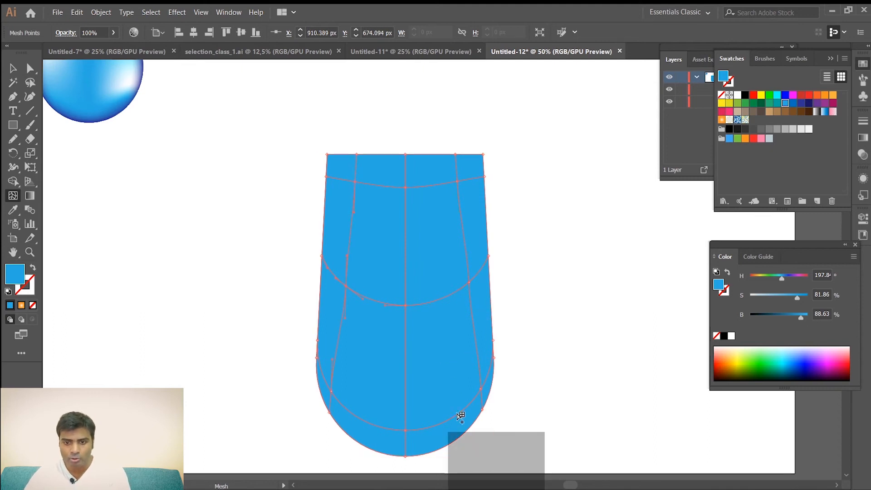
pyautogui.hotkey('ctrl', 'z')
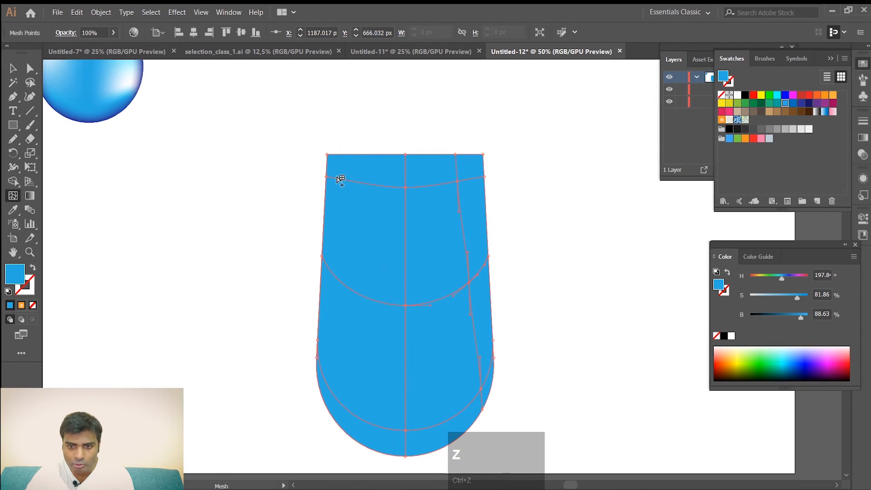
pyautogui.click(335, 178)
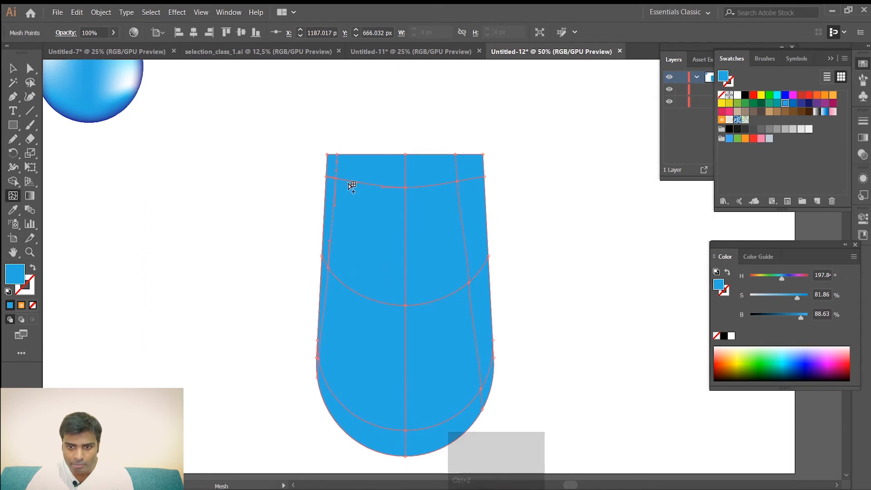
pyautogui.press('ctrl')
pyautogui.hotkey('ctrl', 'z')
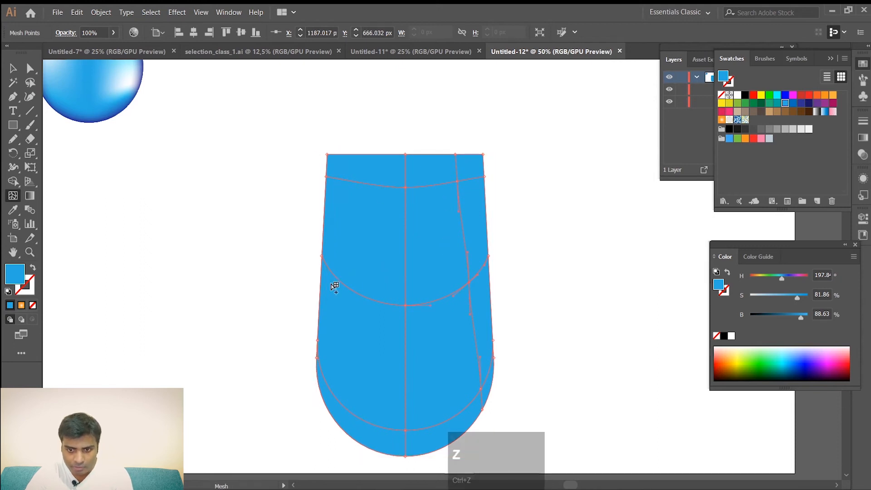
# Add a mesh column near the left edge and recolour the outline mesh points with the darker blue swatch (H 203.9, S 100, B 73.73).
pyautogui.click(336, 276)
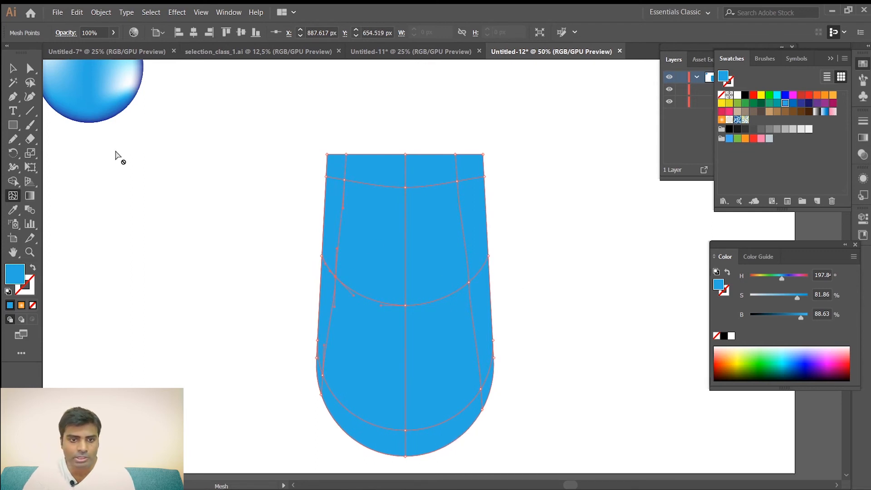
pyautogui.click(30, 68)
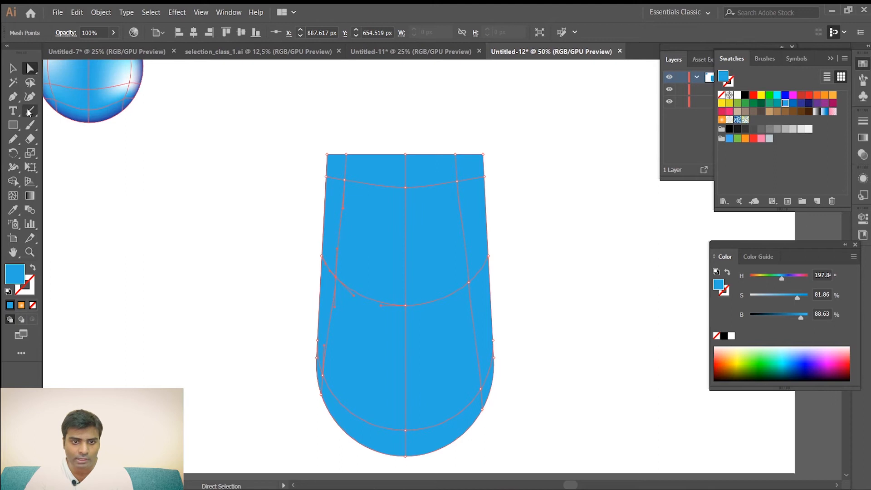
pyautogui.click(30, 82)
pyautogui.moveTo(313, 149)
pyautogui.mouseDown()
pyautogui.moveTo(347, 163)
pyautogui.moveTo(468, 171)
pyautogui.moveTo(484, 375)
pyautogui.moveTo(470, 416)
pyautogui.moveTo(433, 441)
pyautogui.moveTo(367, 436)
pyautogui.moveTo(342, 419)
pyautogui.moveTo(318, 366)
pyautogui.moveTo(332, 232)
pyautogui.moveTo(329, 169)
pyautogui.moveTo(288, 224)
pyautogui.moveTo(284, 361)
pyautogui.moveTo(307, 438)
pyautogui.moveTo(351, 461)
pyautogui.moveTo(423, 463)
pyautogui.moveTo(503, 422)
pyautogui.moveTo(536, 252)
pyautogui.moveTo(498, 146)
pyautogui.moveTo(441, 121)
pyautogui.moveTo(314, 154)
pyautogui.mouseUp()
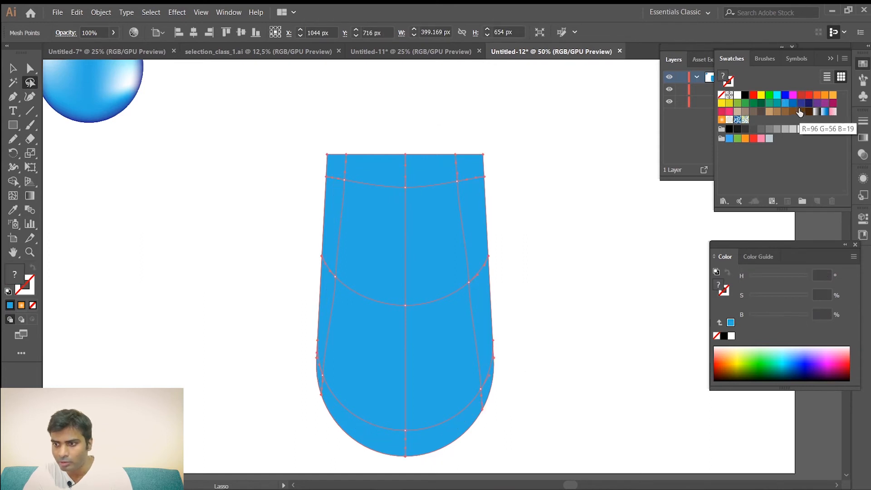
pyautogui.click(793, 104)
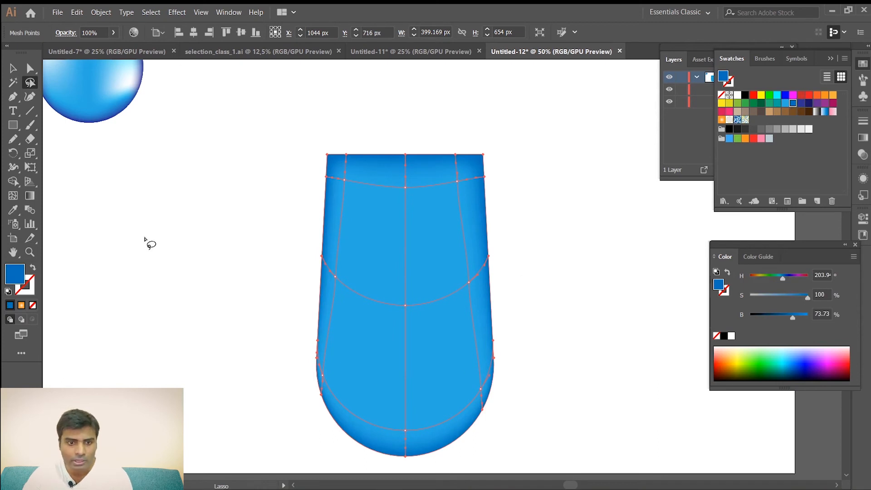
# Move the lower and middle mesh points of the left and right columns slightly inward to widen the dark edge shading.
pyautogui.scroll(1, 241, 275)
pyautogui.press('space')
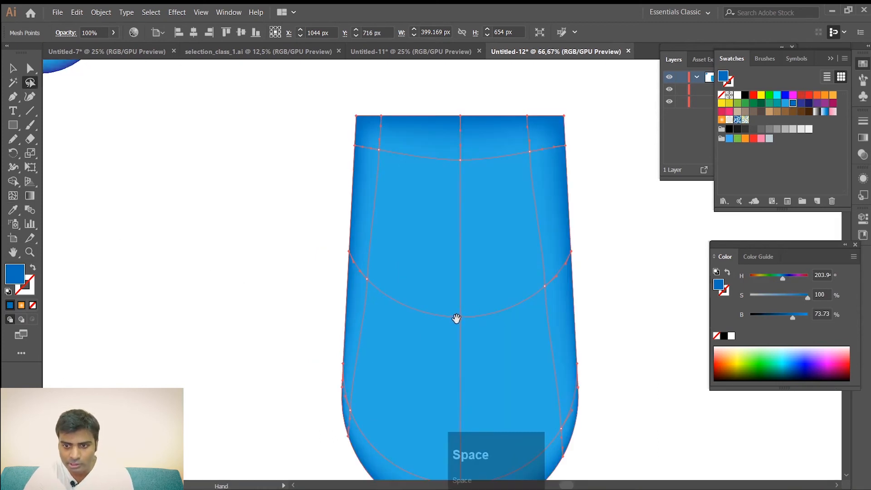
pyautogui.moveTo(455, 317); pyautogui.dragTo(426, 274)
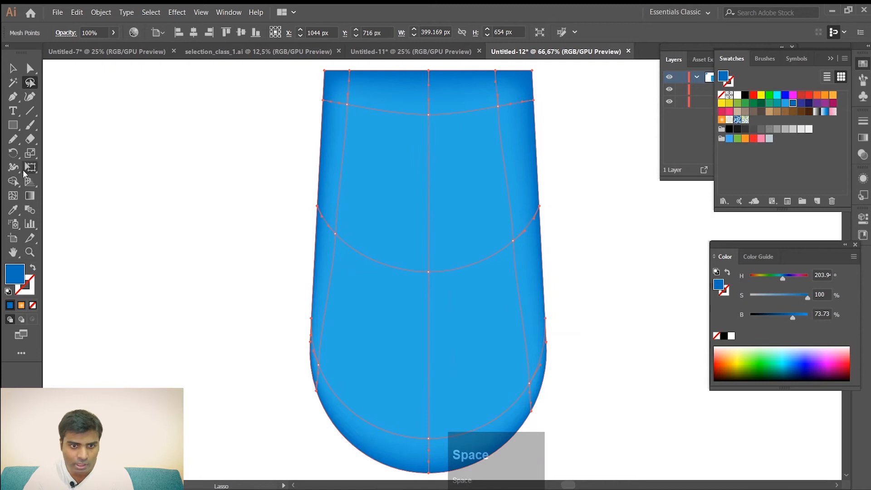
pyautogui.click(13, 195)
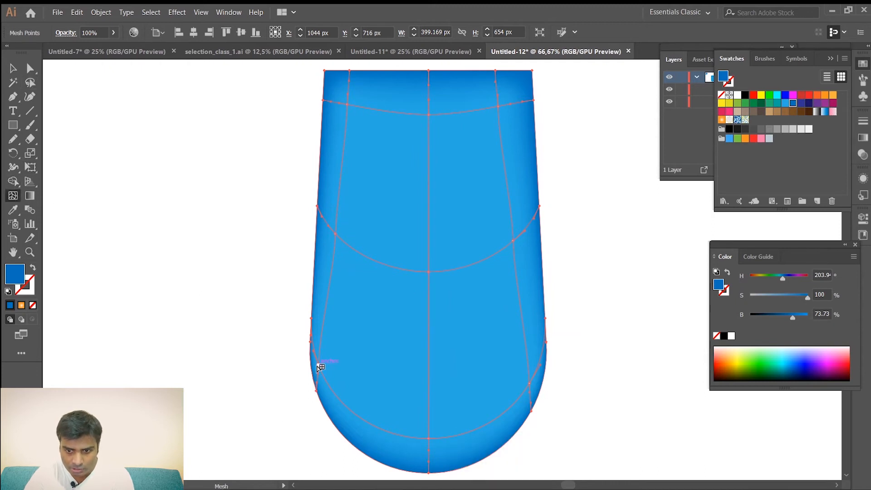
pyautogui.click(326, 365)
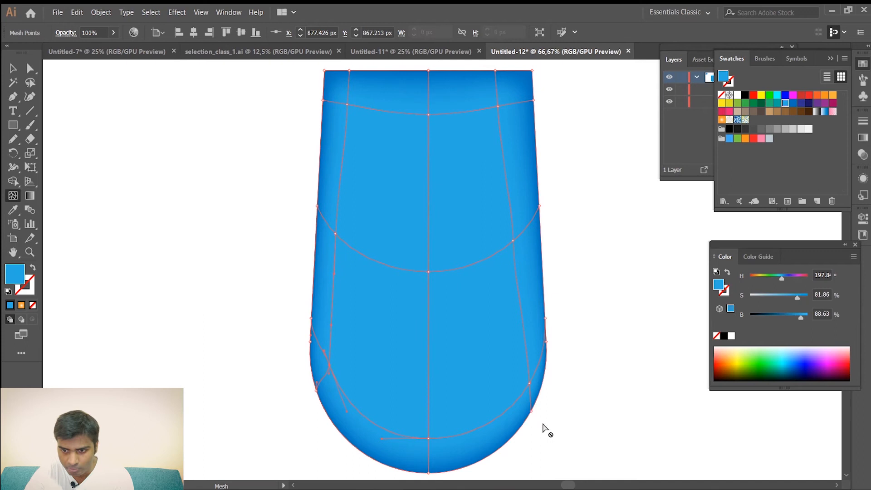
pyautogui.click(521, 383)
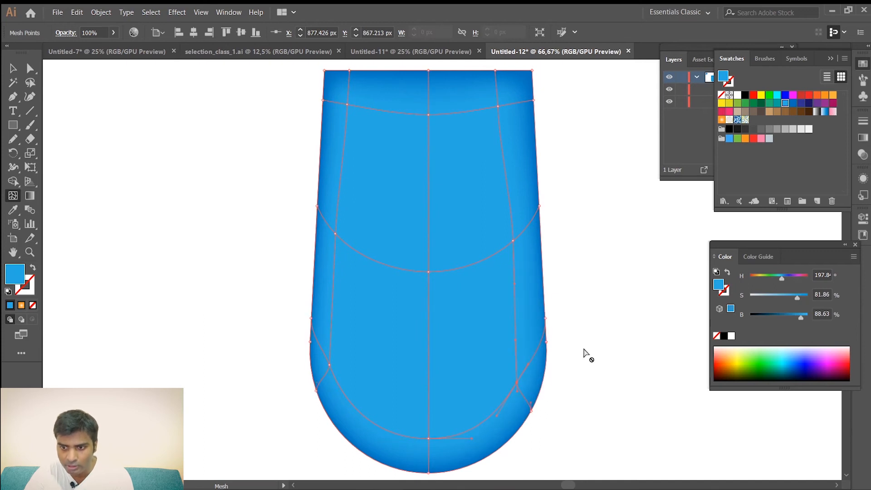
pyautogui.scroll(2, 566, 325)
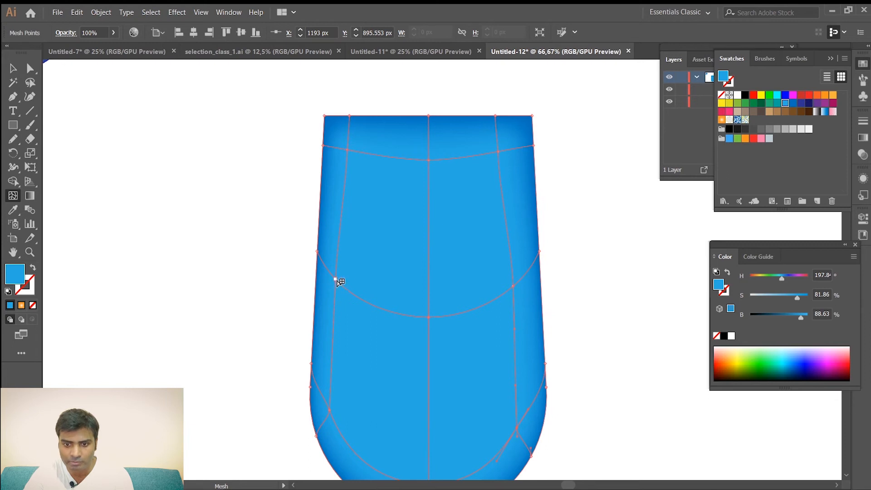
pyautogui.click(514, 286)
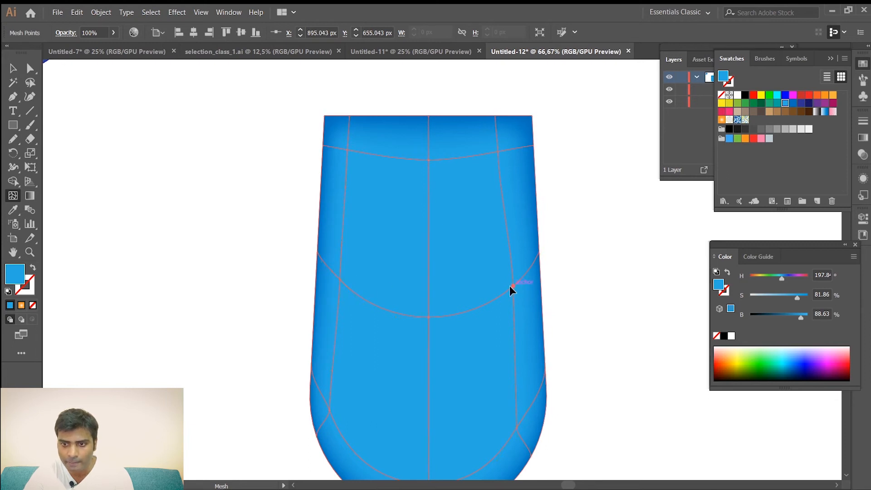
pyautogui.moveTo(511, 286); pyautogui.dragTo(507, 287)
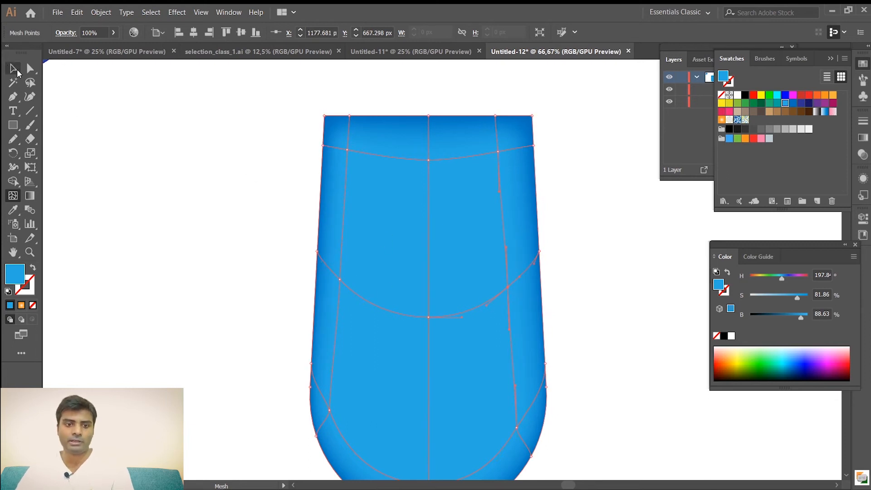
# Deselect the shape and examine its edge shading from further away.
pyautogui.click(16, 71)
pyautogui.click(201, 269)
pyautogui.scroll(-1, 383, 317)
pyautogui.press('space')
pyautogui.moveTo(428, 341); pyautogui.dragTo(396, 313)
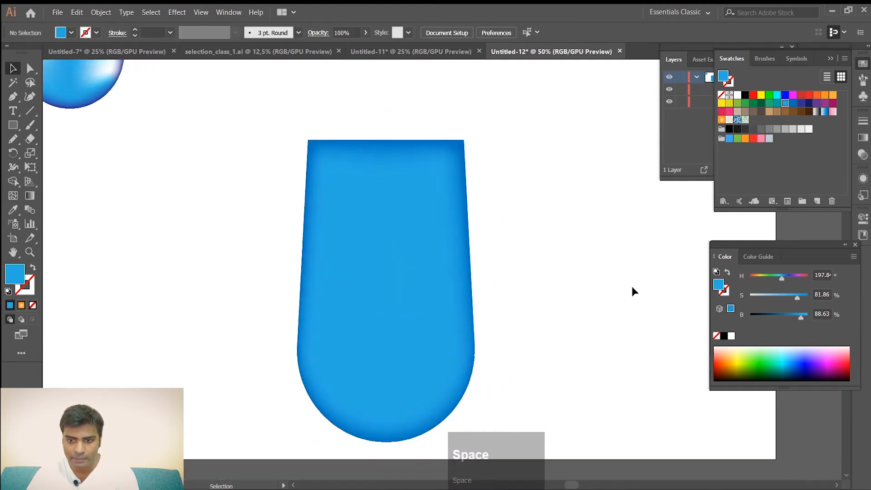
# Lighten the left column's upper mesh point to S 41.18, B 100 and its middle mesh point to S 43.81, B 88.63.
pyautogui.click(387, 309)
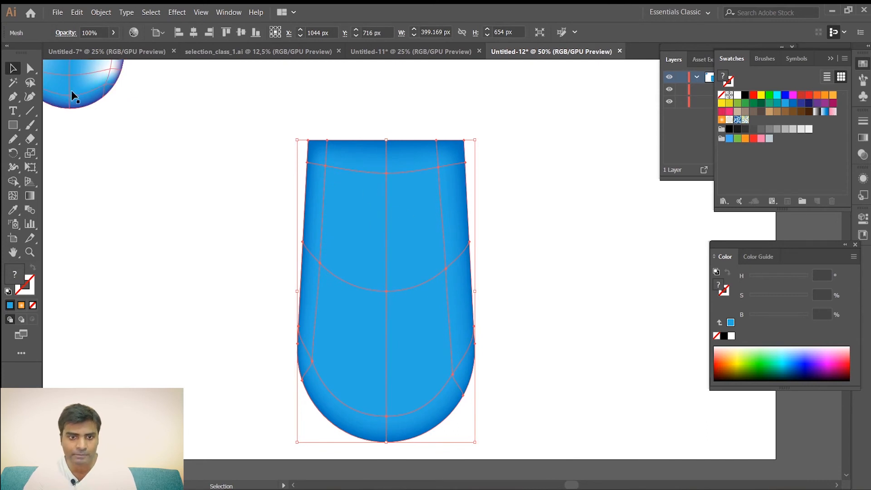
pyautogui.press('a')
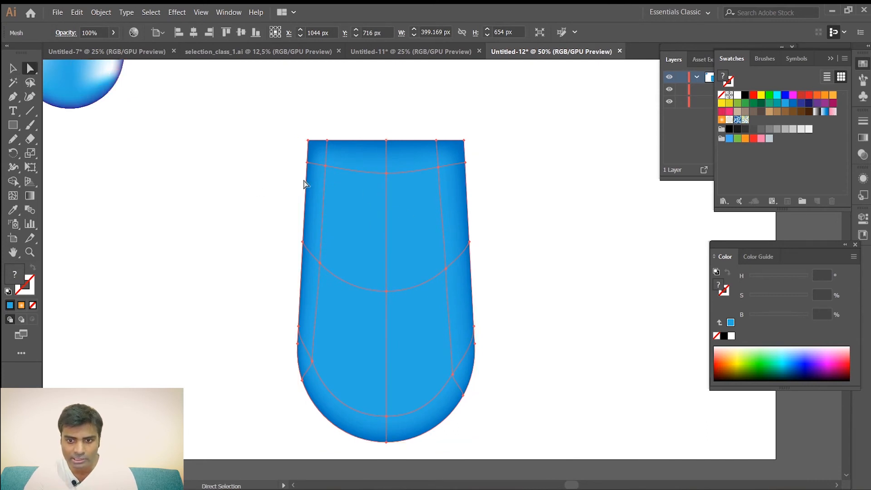
pyautogui.click(325, 166)
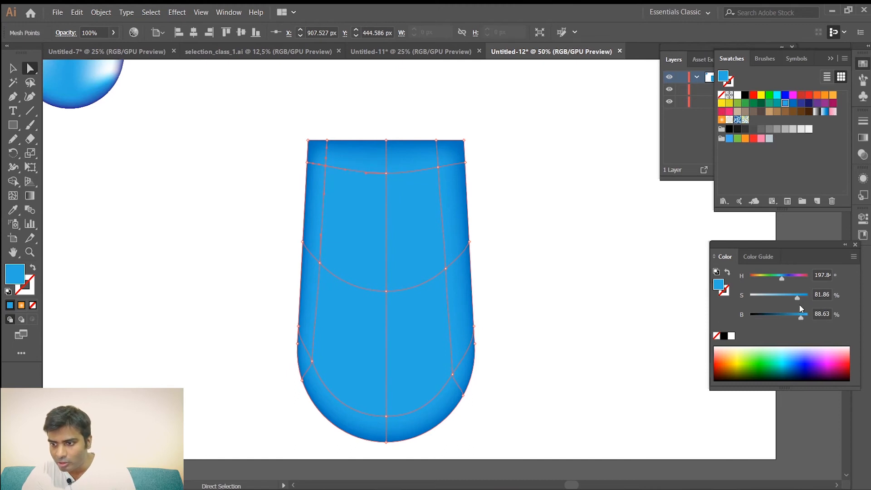
pyautogui.moveTo(802, 319); pyautogui.dragTo(774, 298)
pyautogui.click(320, 263)
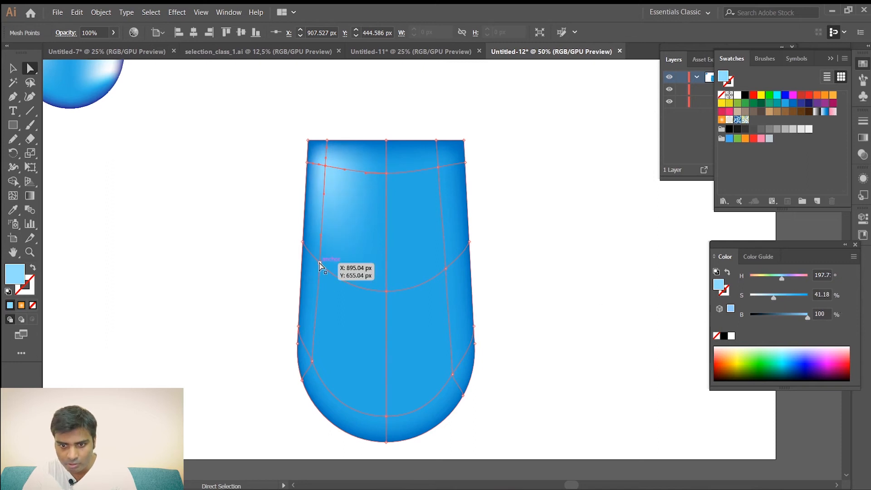
pyautogui.click(775, 295)
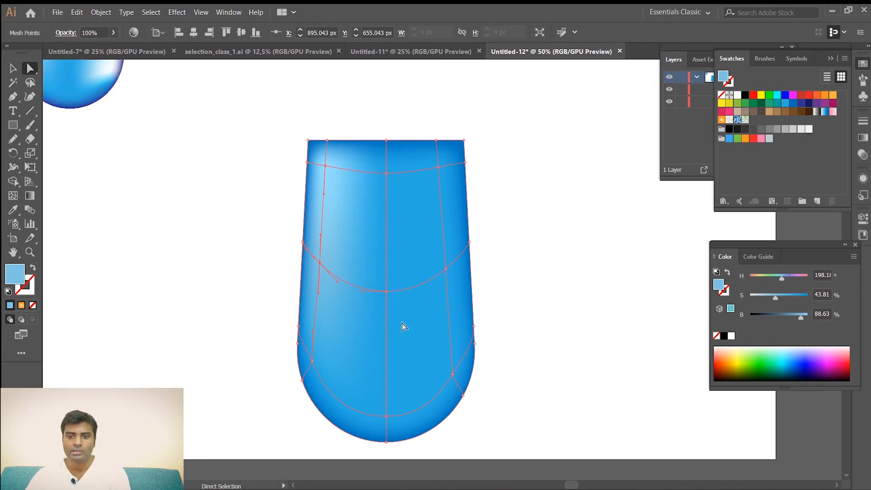
pyautogui.click(556, 289)
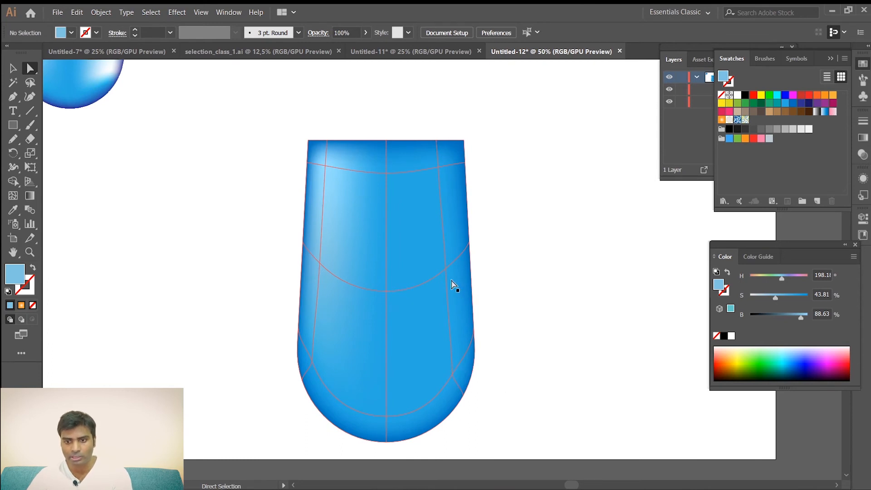
# Recolour the right column's lower mesh point light pink with S 24.71 and B 100, then deselect the shape.
pyautogui.click(453, 375)
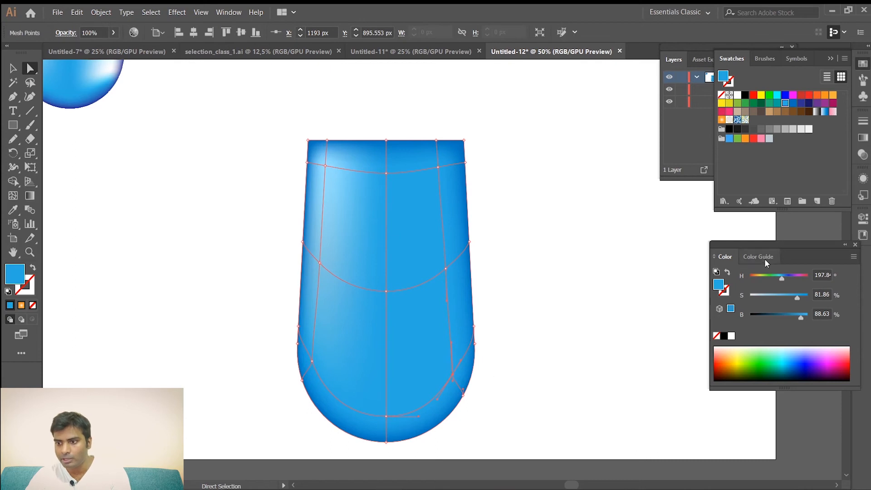
pyautogui.moveTo(779, 277); pyautogui.dragTo(766, 297)
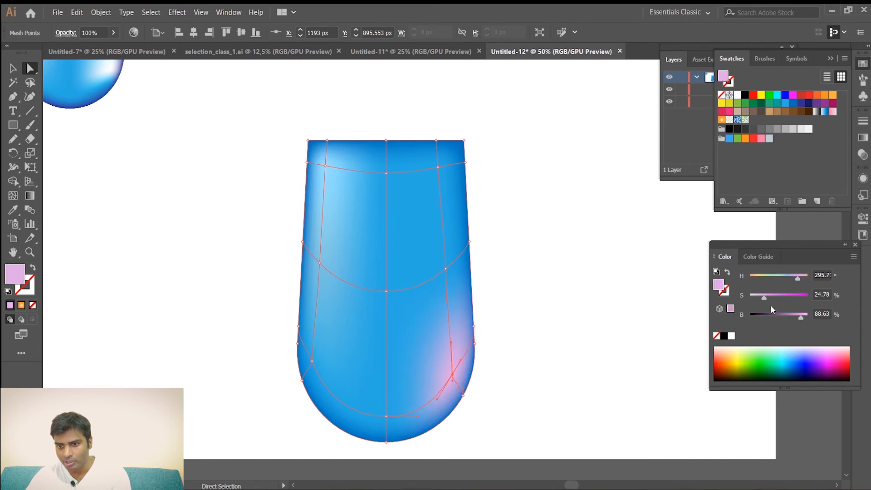
pyautogui.moveTo(802, 319); pyautogui.dragTo(815, 314)
pyautogui.click(617, 245)
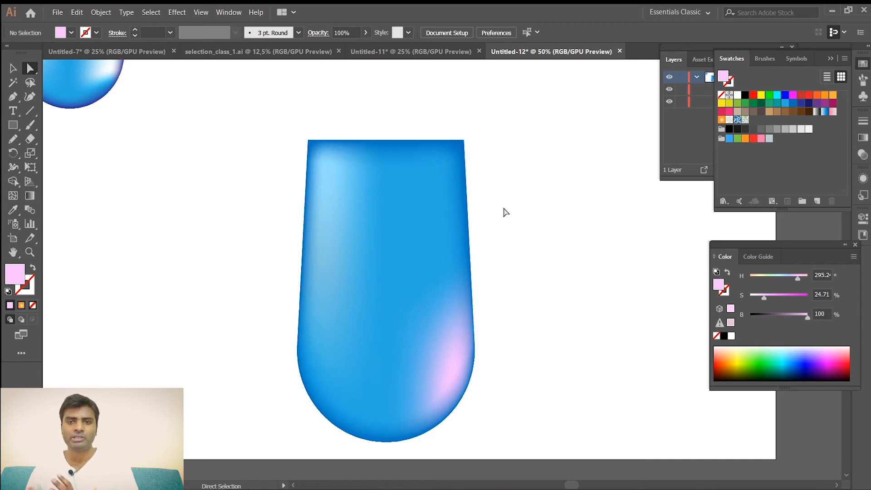
pyautogui.click(409, 247)
pyautogui.click(573, 195)
pyautogui.scroll(1, 563, 261)
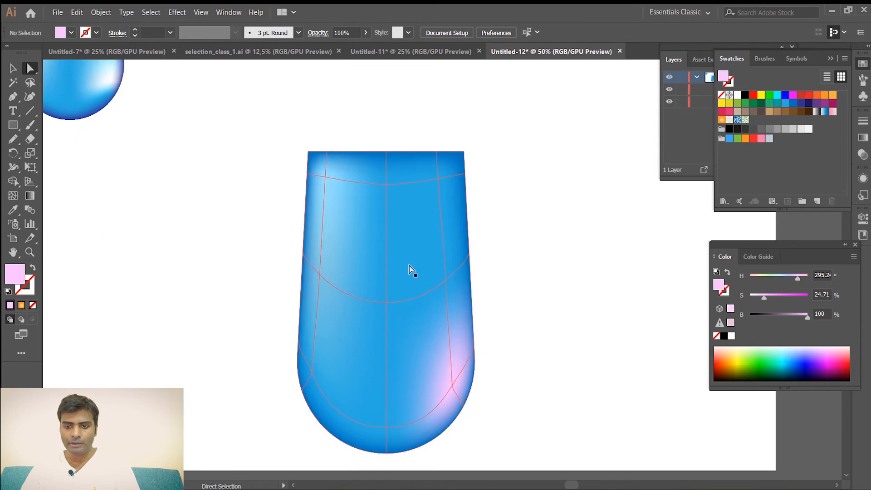
# Sample the pink highlight onto the right column's middle mesh point and deepen it to violet with S 42.24 and B 90.98.
pyautogui.click(446, 280)
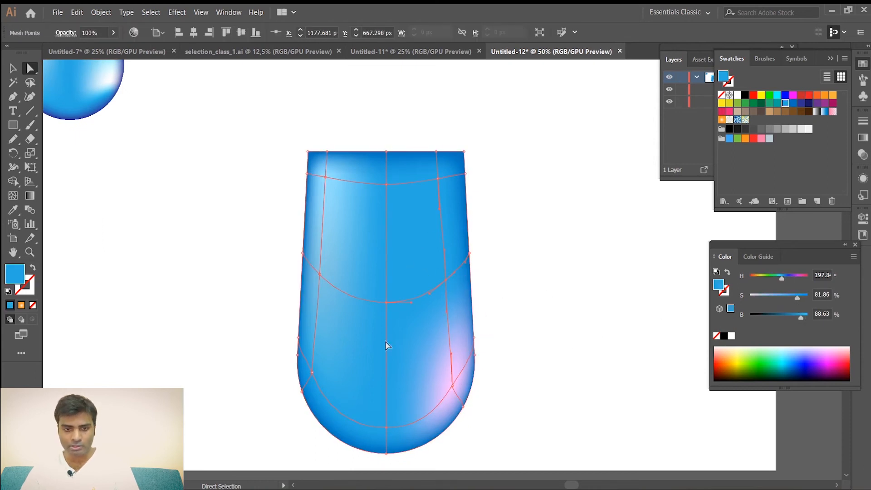
pyautogui.click(14, 211)
pyautogui.click(451, 385)
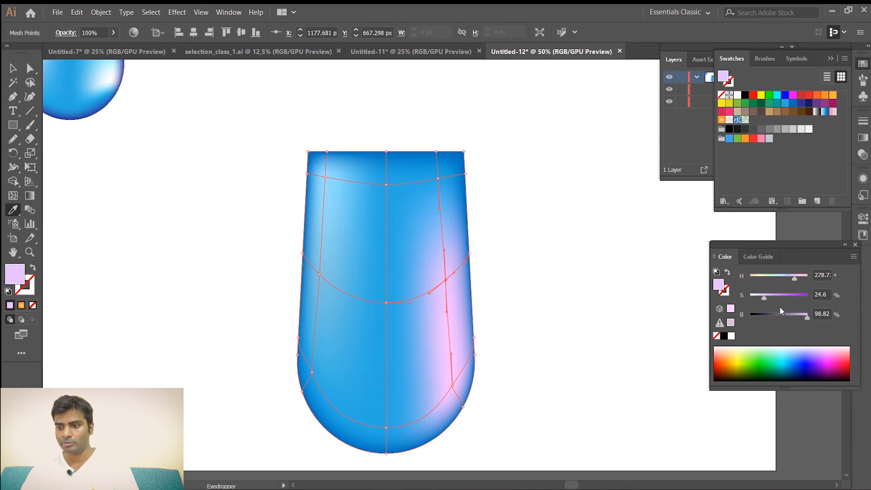
pyautogui.moveTo(763, 300); pyautogui.dragTo(802, 317)
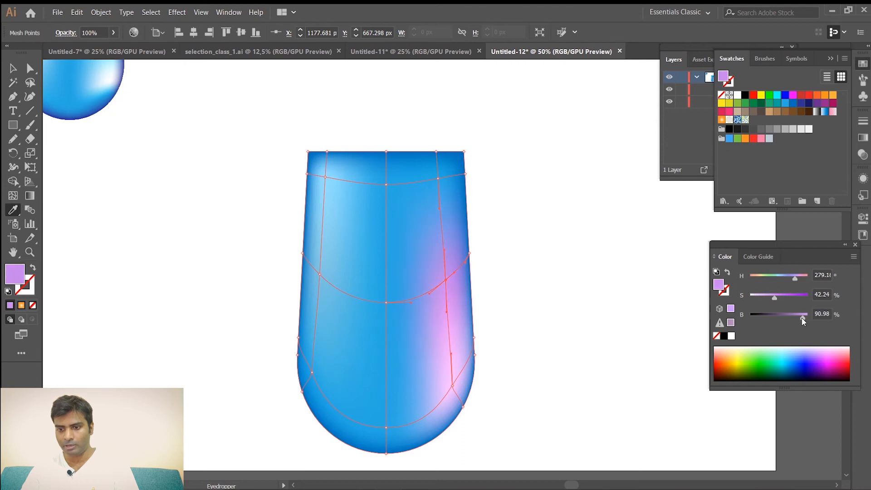
pyautogui.click(12, 68)
pyautogui.click(200, 292)
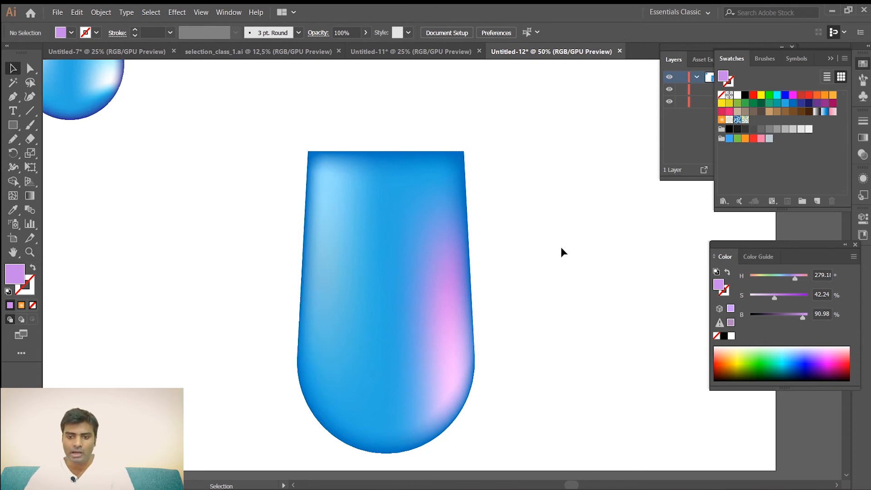
# Draw a rectangle across the blue shape's top edge and fill it with the crimson swatch (S 90.57, B 83.14).
pyautogui.scroll(3, 561, 247)
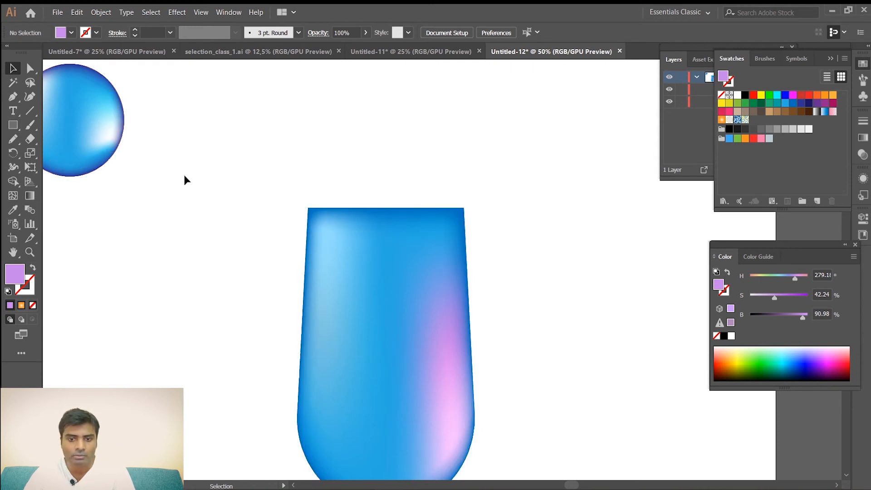
pyautogui.click(13, 125)
pyautogui.moveTo(307, 162); pyautogui.dragTo(464, 207)
pyautogui.click(13, 68)
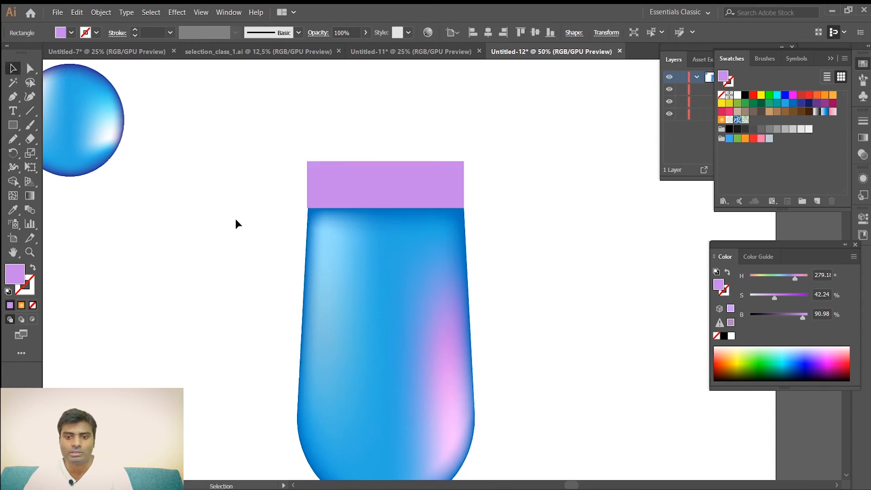
pyautogui.click(370, 190)
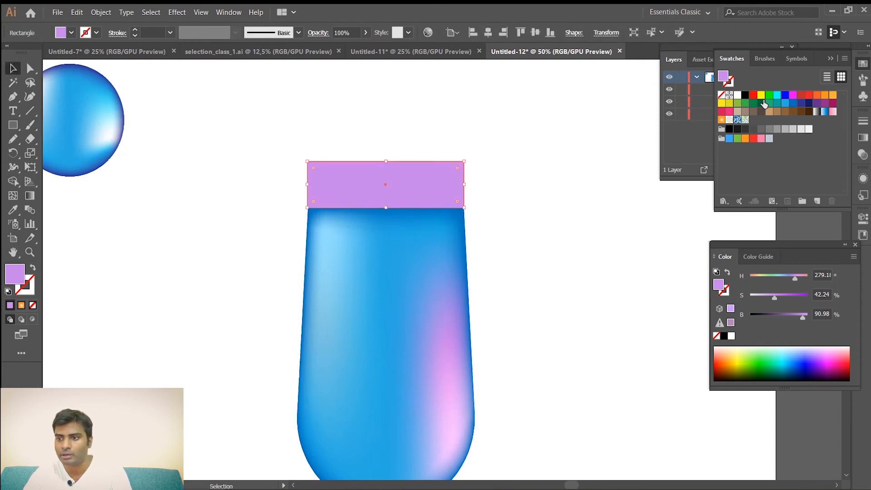
pyautogui.click(721, 111)
pyautogui.click(601, 230)
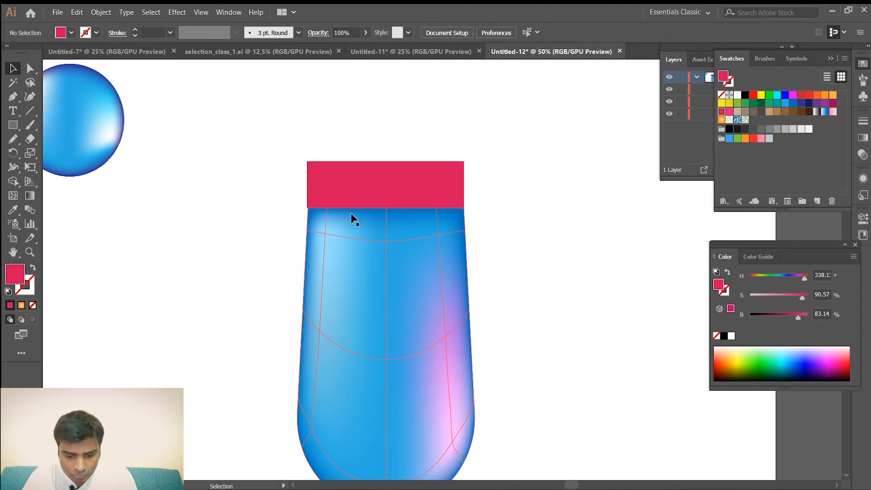
# Align the crimson rectangle's lower-left corner with the blue shape's upper-left corner and check the fit at the right corner.
pyautogui.scroll(7, 288, 209)
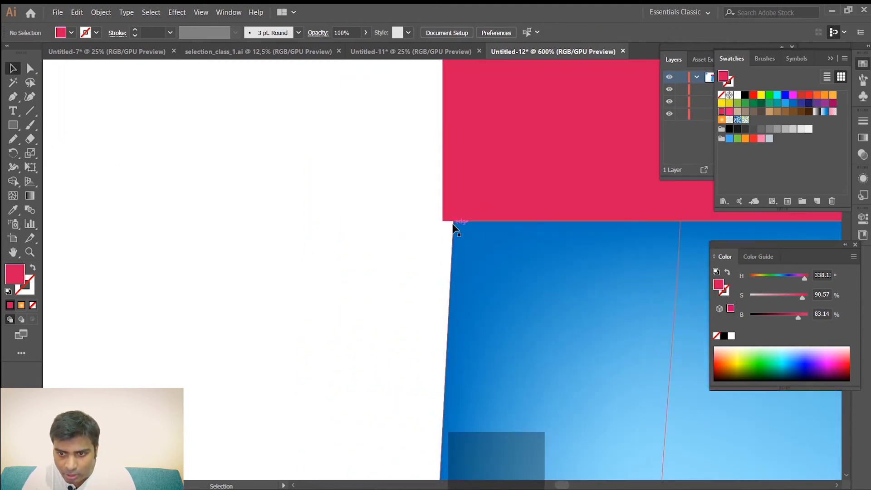
pyautogui.press('a')
pyautogui.click(444, 220)
pyautogui.moveTo(429, 205); pyautogui.dragTo(453, 223)
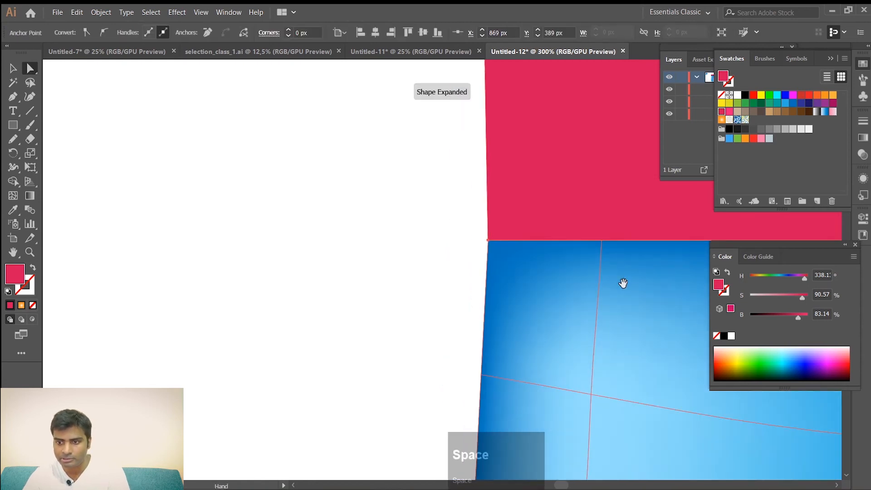
pyautogui.keyDown('alt'); pyautogui.scroll(-6, 624, 288); pyautogui.keyUp('alt')
pyautogui.moveTo(676, 335); pyautogui.dragTo(358, 300)
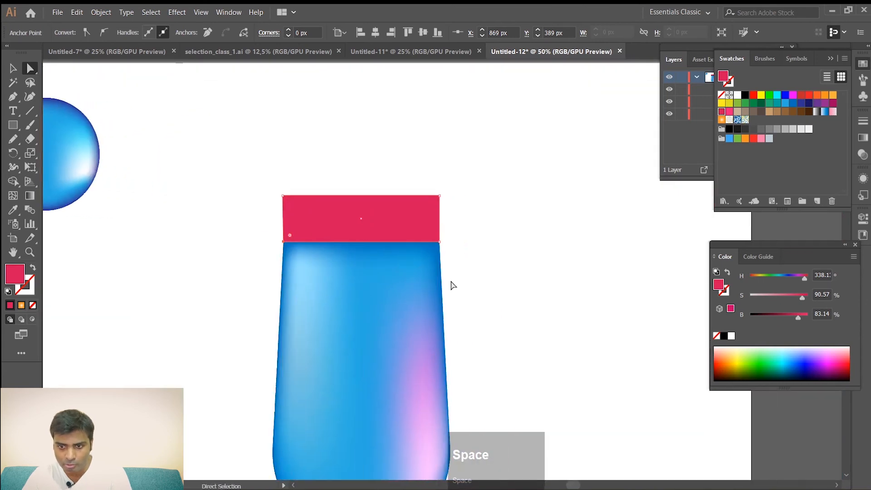
pyautogui.keyDown('alt'); pyautogui.scroll(6, 444, 250); pyautogui.keyUp('alt')
pyautogui.keyDown('alt'); pyautogui.scroll(2, 445, 251); pyautogui.keyUp('alt')
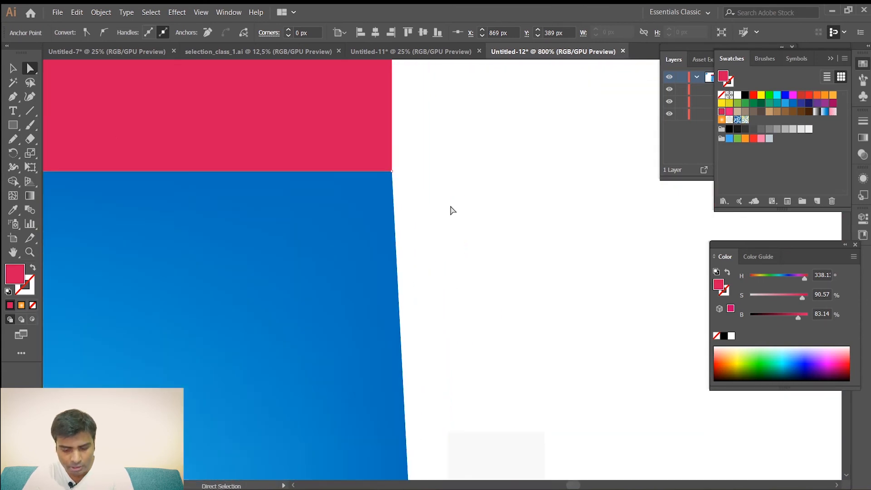
pyautogui.keyDown('alt'); pyautogui.scroll(-6, 460, 212); pyautogui.keyUp('alt')
pyautogui.keyDown('alt'); pyautogui.scroll(-2, 482, 225); pyautogui.keyUp('alt')
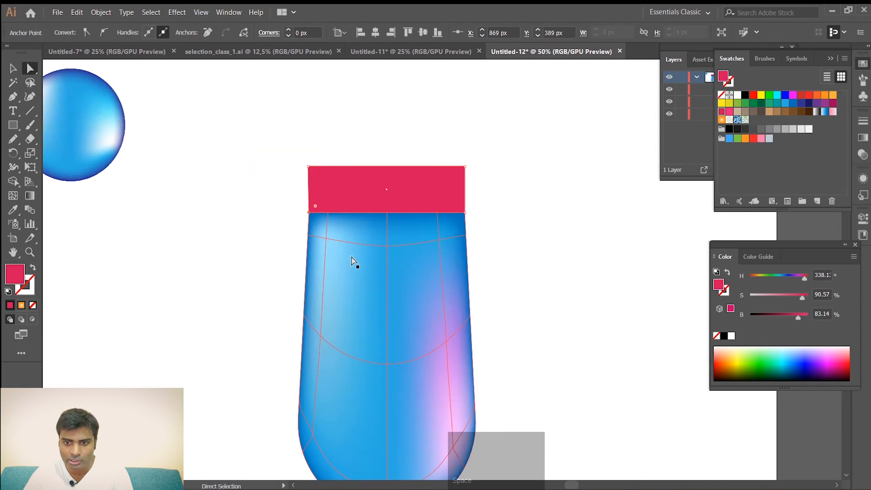
pyautogui.keyDown('alt'); pyautogui.scroll(-1, 358, 261); pyautogui.keyUp('alt')
pyautogui.keyDown('alt'); pyautogui.scroll(1, 349, 268); pyautogui.keyUp('alt')
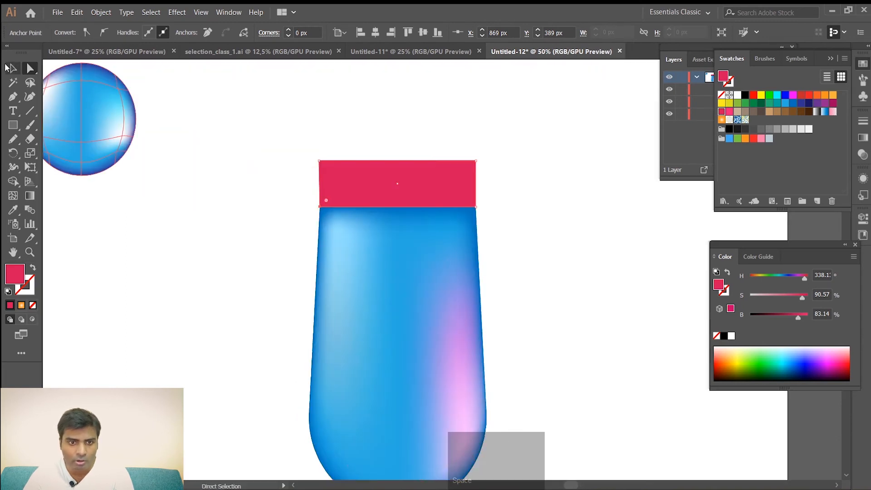
# Raise the crimson rectangle's top edge and round its two upper corners with a radius of about 122.76 px.
pyautogui.moveTo(263, 139); pyautogui.dragTo(502, 177)
pyautogui.moveTo(400, 160); pyautogui.dragTo(399, 139)
pyautogui.moveTo(470, 149); pyautogui.dragTo(443, 219)
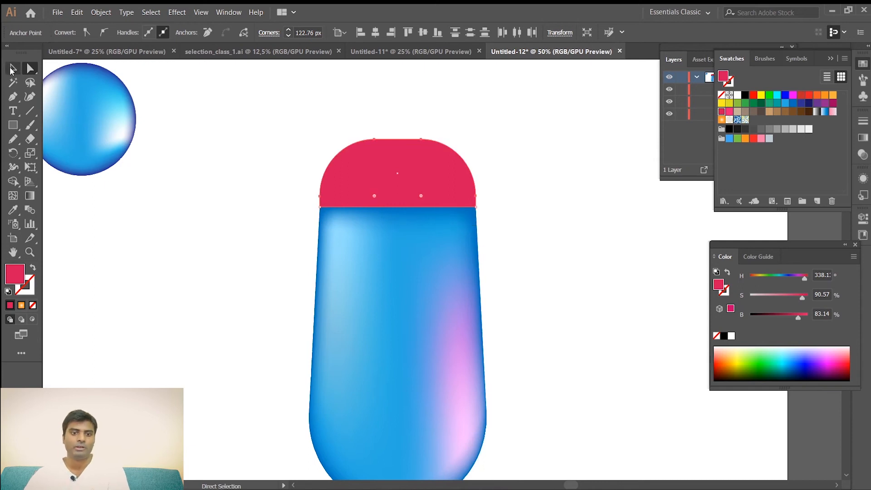
pyautogui.click(11, 68)
pyautogui.click(218, 235)
pyautogui.scroll(-2, 376, 241)
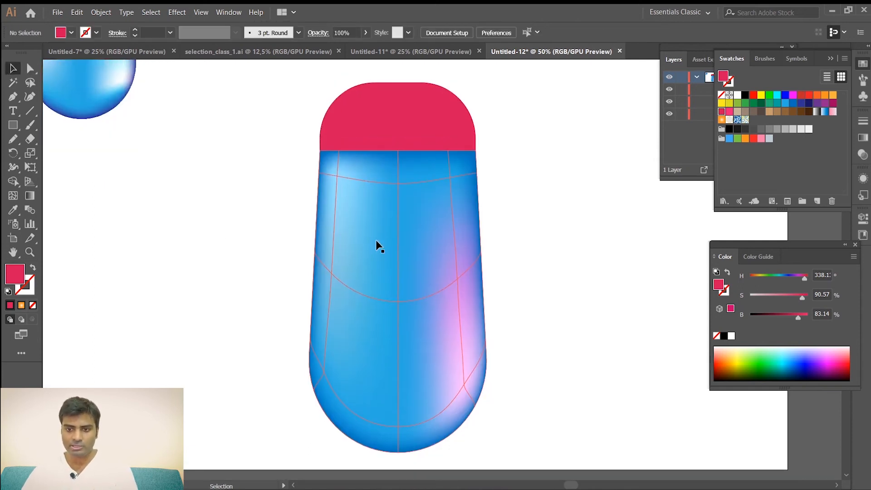
# Add a mesh point at the centre of the crimson cap with the Mesh tool.
pyautogui.click(403, 129)
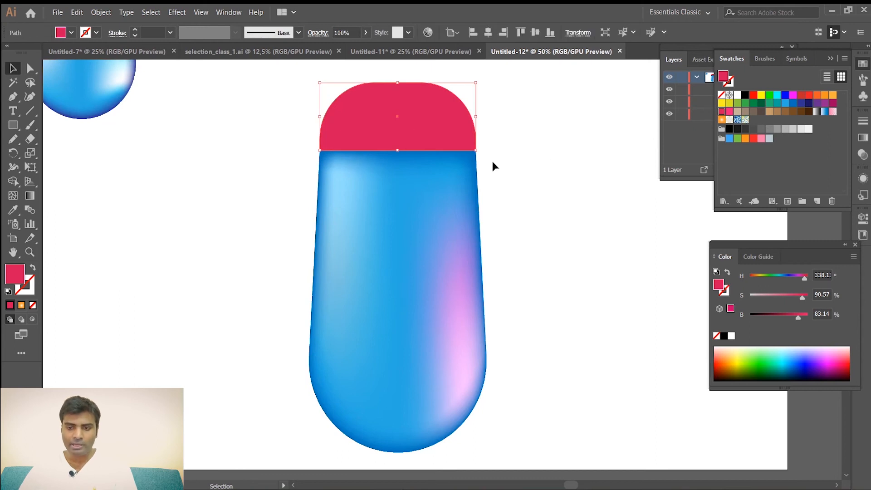
pyautogui.scroll(5, 492, 161)
pyautogui.press('space')
pyautogui.moveTo(104, 108); pyautogui.dragTo(507, 395)
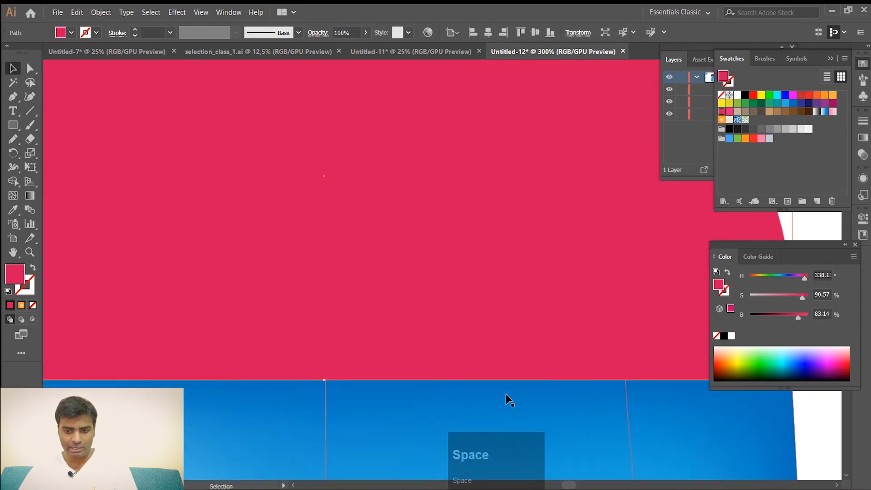
pyautogui.scroll(-3, 507, 401)
pyautogui.scroll(1, 457, 388)
pyautogui.press('space')
pyautogui.moveTo(405, 334); pyautogui.dragTo(417, 263)
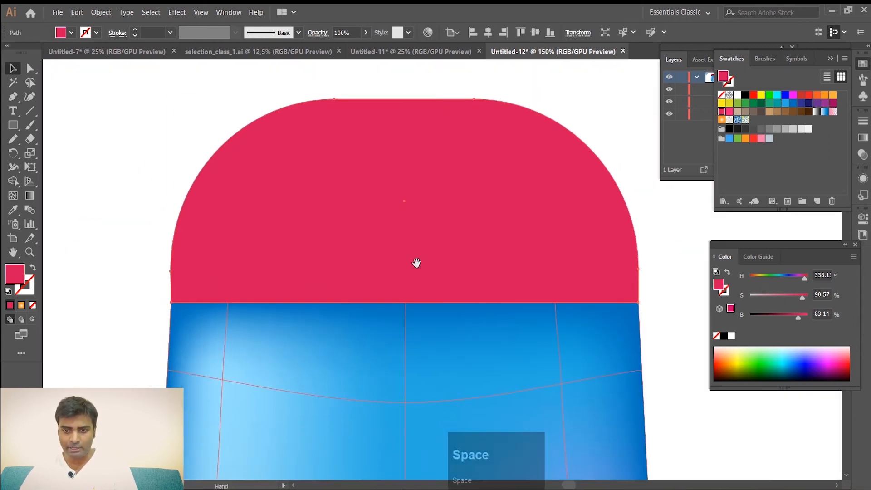
pyautogui.click(14, 196)
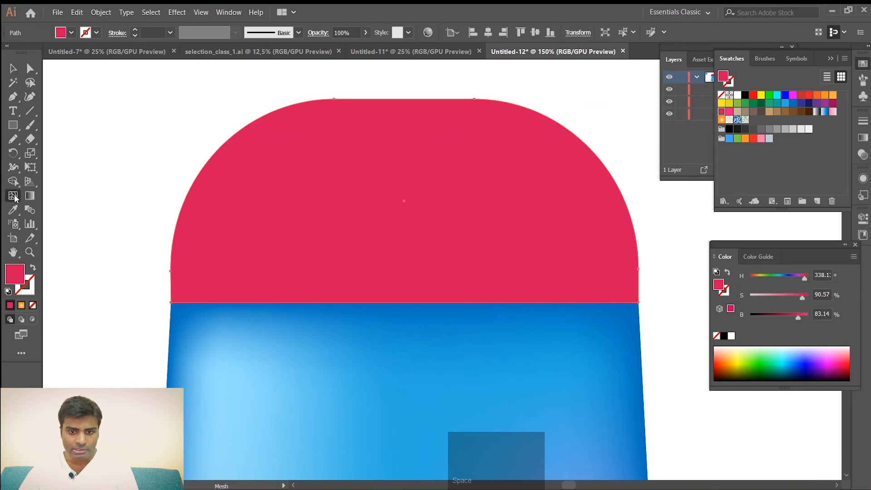
pyautogui.click(404, 200)
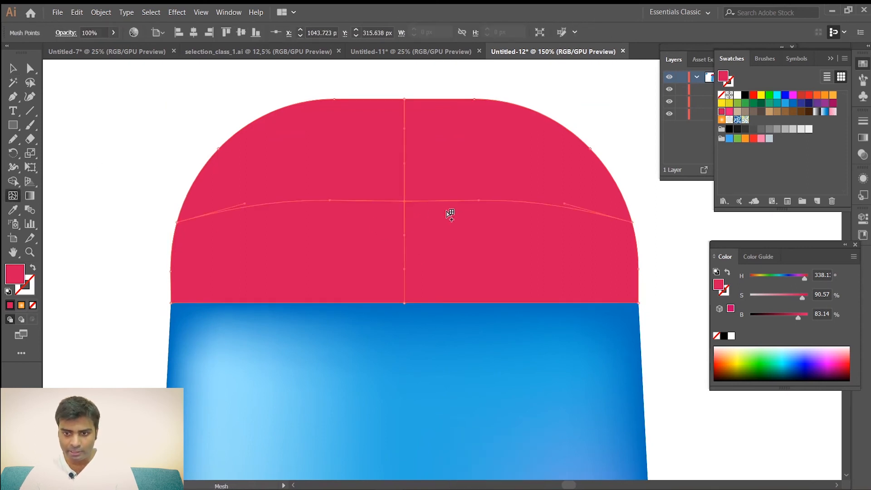
# Show the layer list and add a mesh row near the cap's top edge plus mesh columns near its right and left edges.
pyautogui.press('F7')
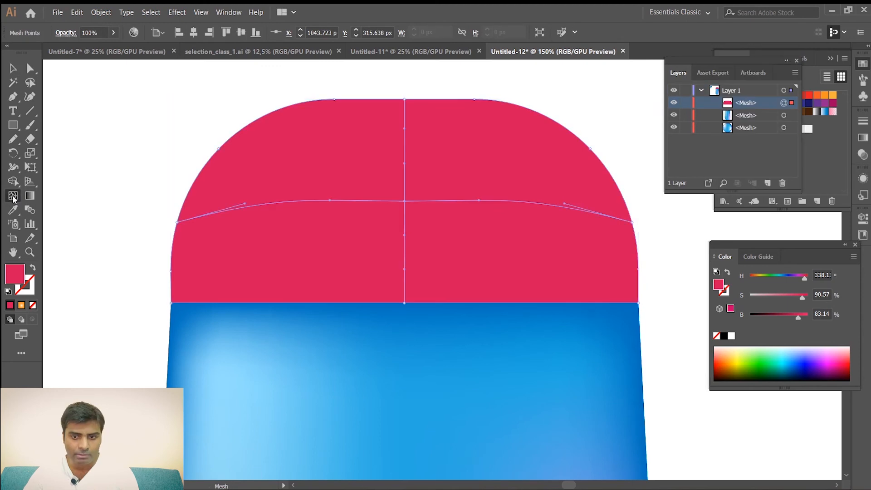
pyautogui.click(405, 116)
pyautogui.click(589, 212)
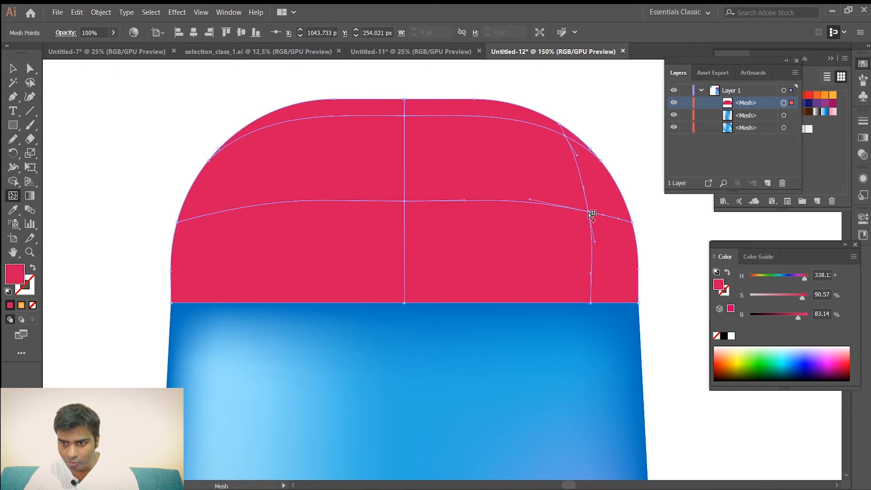
pyautogui.click(197, 217)
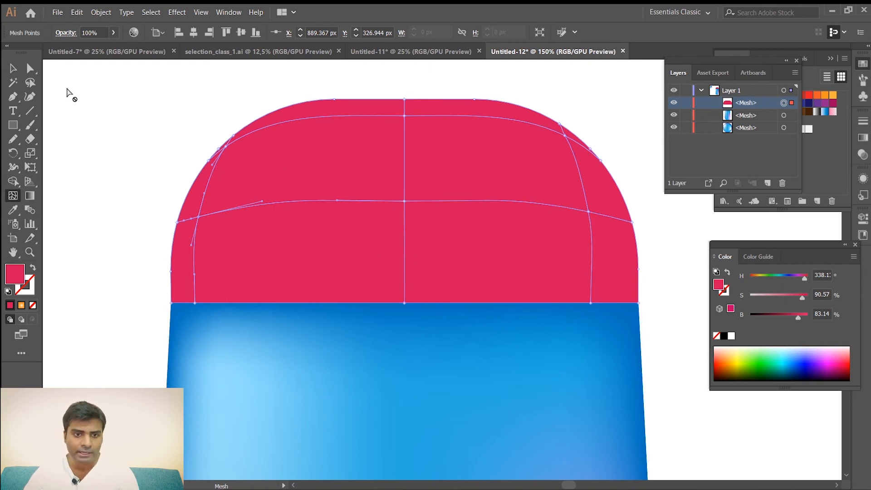
# Select the blue body mesh below the crimson cap and lock it.
pyautogui.click(30, 83)
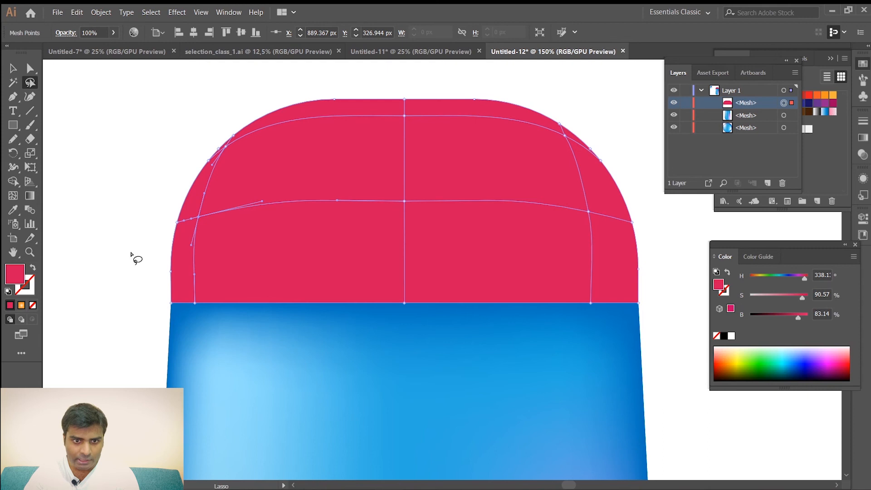
pyautogui.click(13, 68)
pyautogui.click(364, 355)
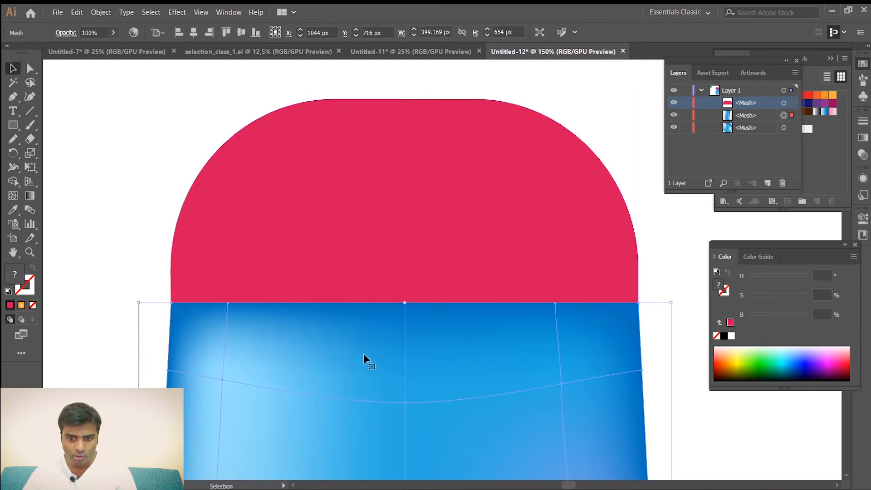
pyautogui.scroll(-1, 363, 354)
pyautogui.scroll(-1, 364, 353)
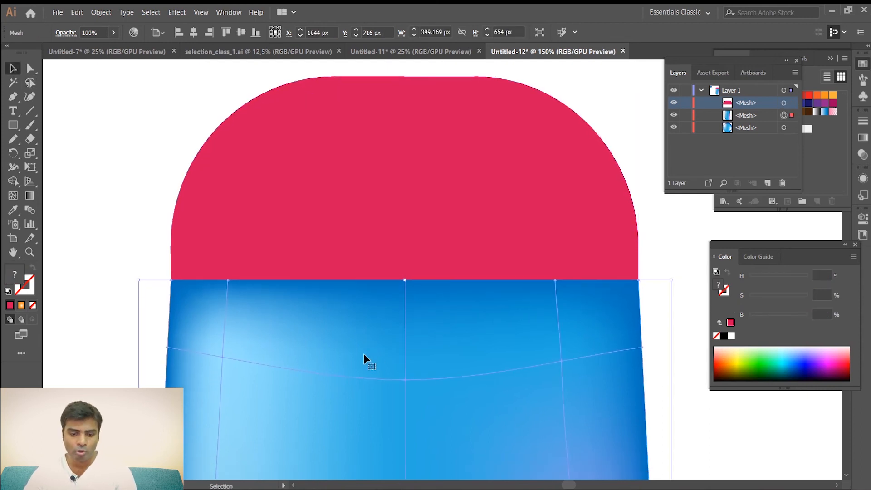
pyautogui.hotkey('ctrl', '2')
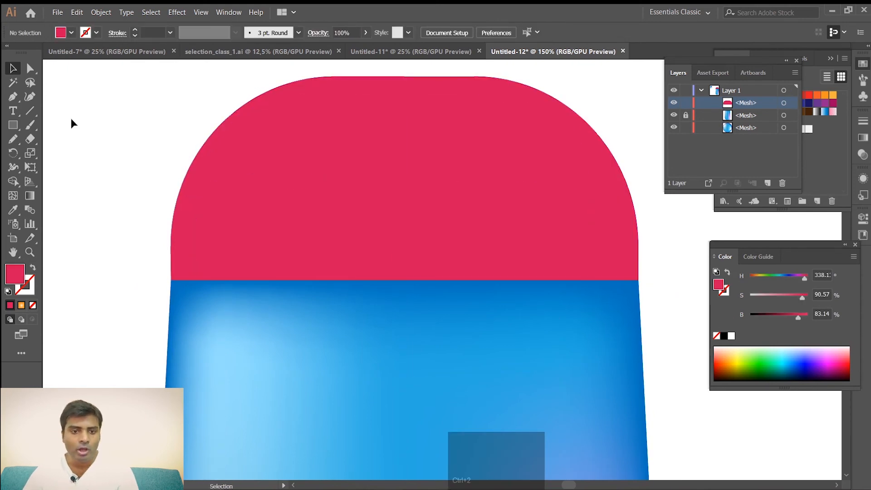
pyautogui.click(35, 85)
pyautogui.press('v')
pyautogui.click(352, 188)
pyautogui.click(29, 83)
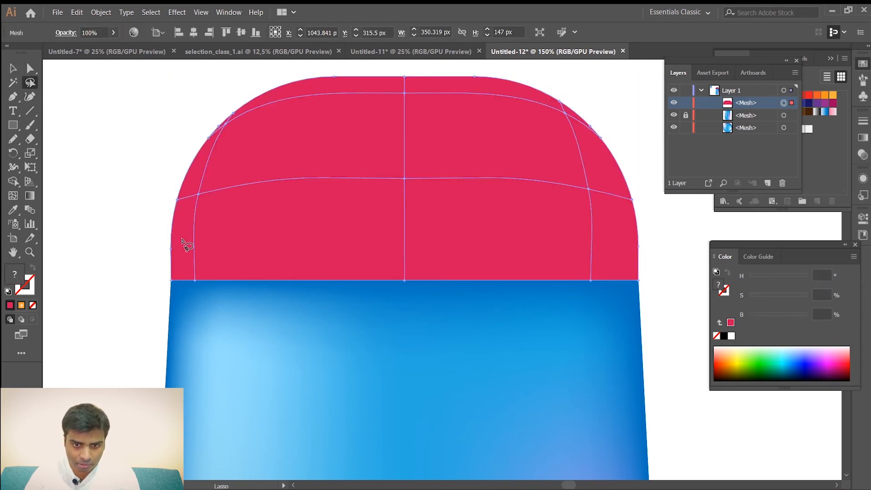
pyautogui.moveTo(140, 256)
pyautogui.mouseDown()
pyautogui.moveTo(155, 290)
pyautogui.moveTo(182, 268)
pyautogui.moveTo(182, 224)
pyautogui.moveTo(206, 151)
pyautogui.moveTo(232, 124)
pyautogui.mouseUp()
pyautogui.press('ctrl')
pyautogui.press('v')
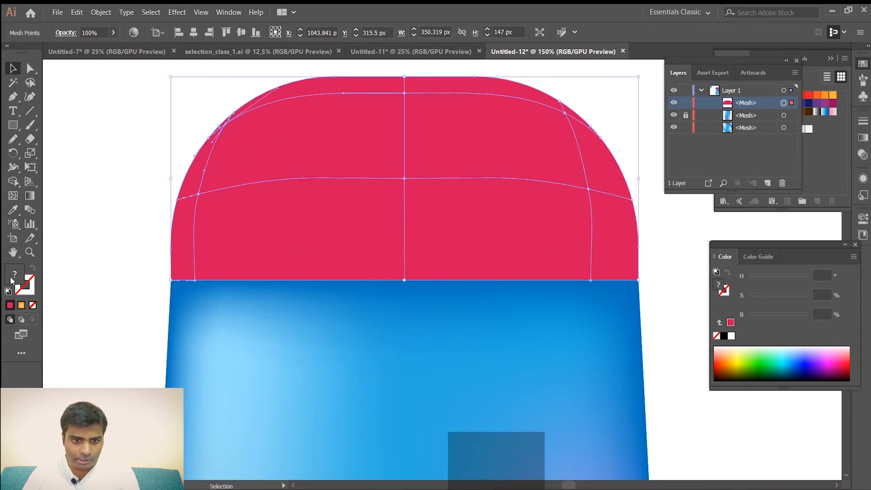
# Move the cap's upper-left and upper-right inner mesh points slightly inward with the Mesh tool.
pyautogui.click(12, 196)
pyautogui.moveTo(231, 126); pyautogui.dragTo(236, 129)
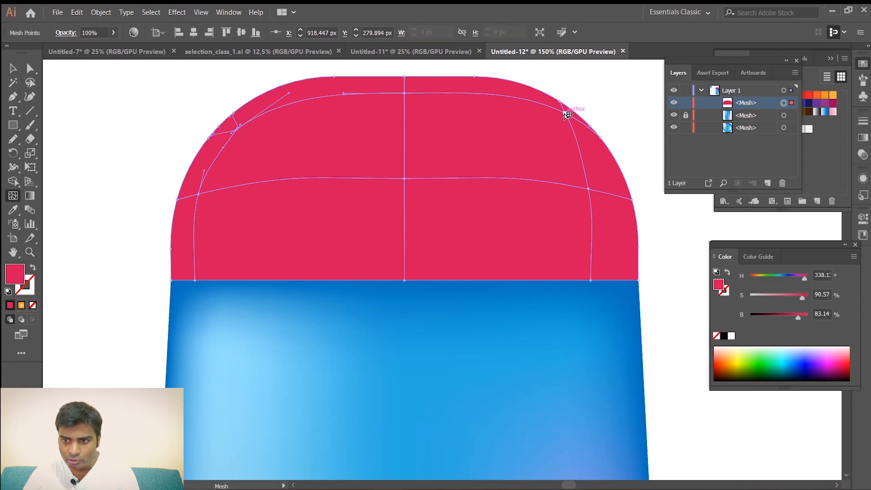
pyautogui.moveTo(561, 116); pyautogui.dragTo(553, 121)
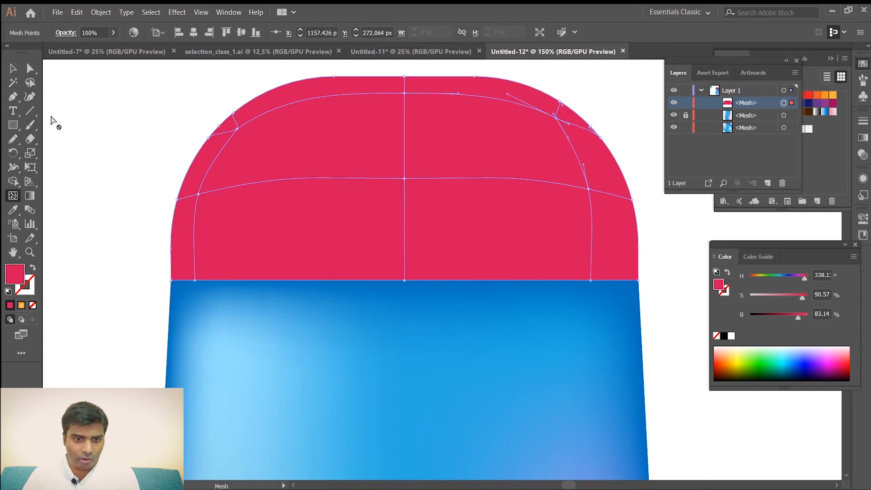
pyautogui.click(30, 82)
pyautogui.moveTo(135, 262)
pyautogui.mouseDown()
pyautogui.moveTo(156, 296)
pyautogui.moveTo(175, 292)
pyautogui.moveTo(194, 178)
pyautogui.moveTo(209, 149)
pyautogui.moveTo(249, 109)
pyautogui.moveTo(345, 88)
pyautogui.moveTo(493, 88)
pyautogui.moveTo(542, 102)
pyautogui.moveTo(596, 156)
pyautogui.moveTo(635, 290)
pyautogui.moveTo(655, 235)
pyautogui.moveTo(641, 169)
pyautogui.moveTo(614, 115)
pyautogui.moveTo(586, 91)
pyautogui.moveTo(491, 68)
pyautogui.moveTo(452, 66)
pyautogui.moveTo(308, 198)
pyautogui.moveTo(261, 196)
pyautogui.moveTo(203, 222)
pyautogui.mouseUp()
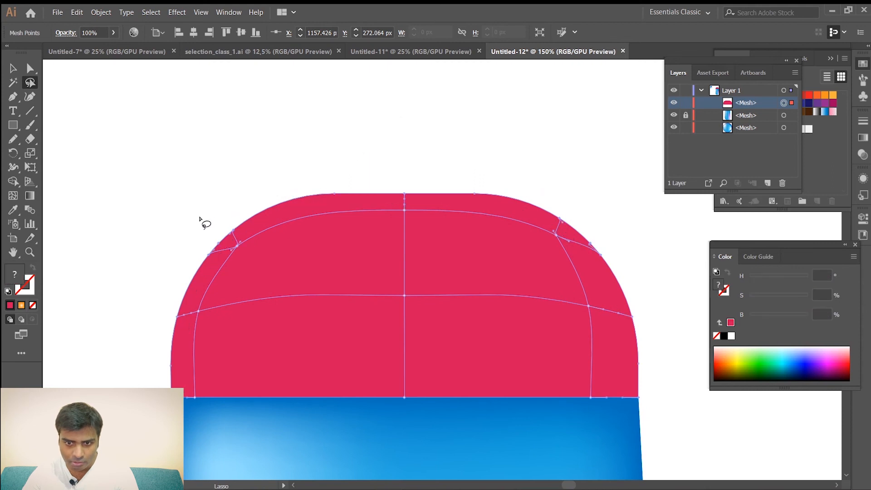
pyautogui.scroll(-2, 236, 247)
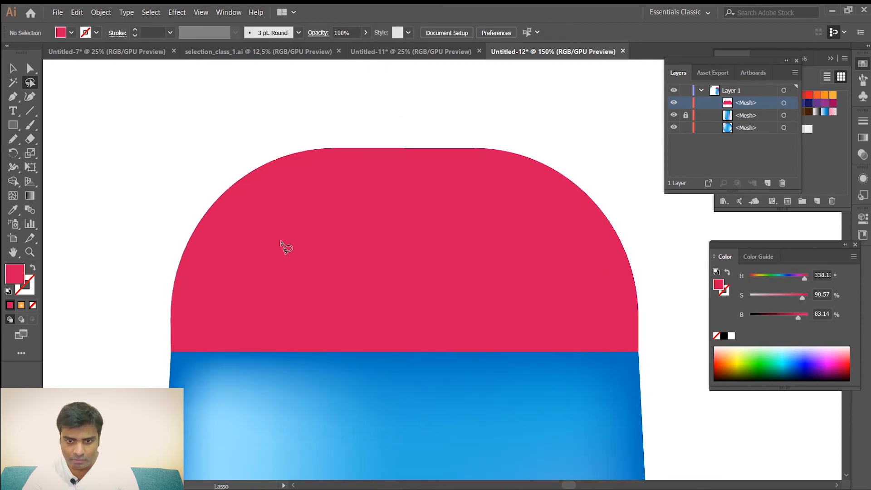
# Lasso the mesh points along the cap's outer side and top edges and darken them to 100% saturation and 52.94% brightness.
pyautogui.press('v')
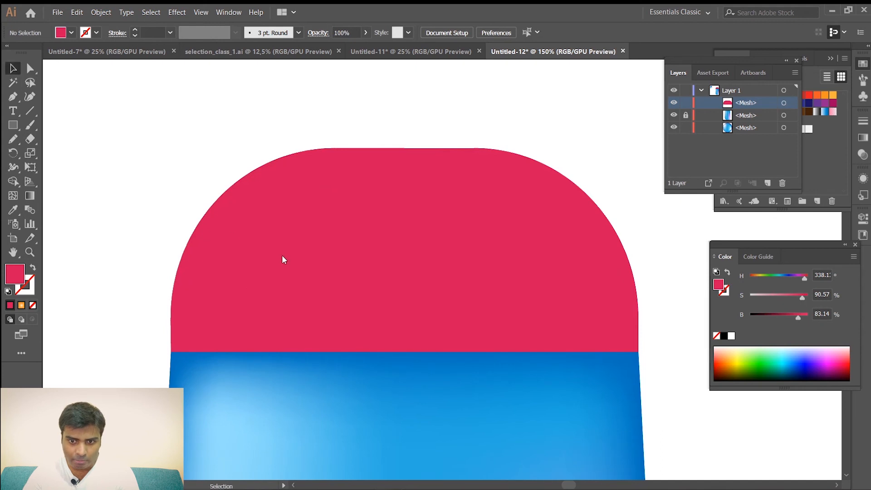
pyautogui.click(281, 255)
pyautogui.click(30, 82)
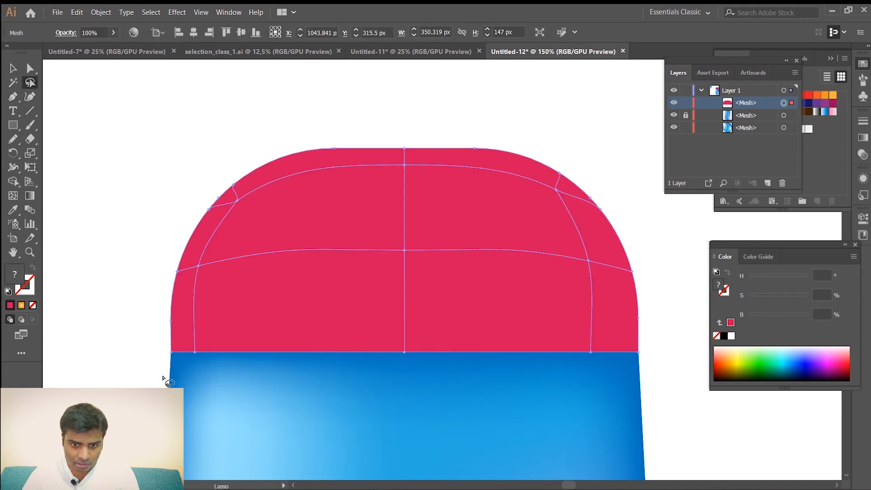
pyautogui.moveTo(127, 316)
pyautogui.mouseDown()
pyautogui.moveTo(172, 375)
pyautogui.moveTo(194, 240)
pyautogui.moveTo(256, 178)
pyautogui.moveTo(300, 163)
pyautogui.moveTo(478, 162)
pyautogui.moveTo(548, 178)
pyautogui.moveTo(583, 211)
pyautogui.moveTo(607, 257)
pyautogui.moveTo(642, 370)
pyautogui.moveTo(657, 294)
pyautogui.moveTo(632, 195)
pyautogui.moveTo(423, 113)
pyautogui.mouseUp()
pyautogui.moveTo(149, 245)
pyautogui.mouseDown()
pyautogui.moveTo(147, 301)
pyautogui.moveTo(133, 358)
pyautogui.mouseUp()
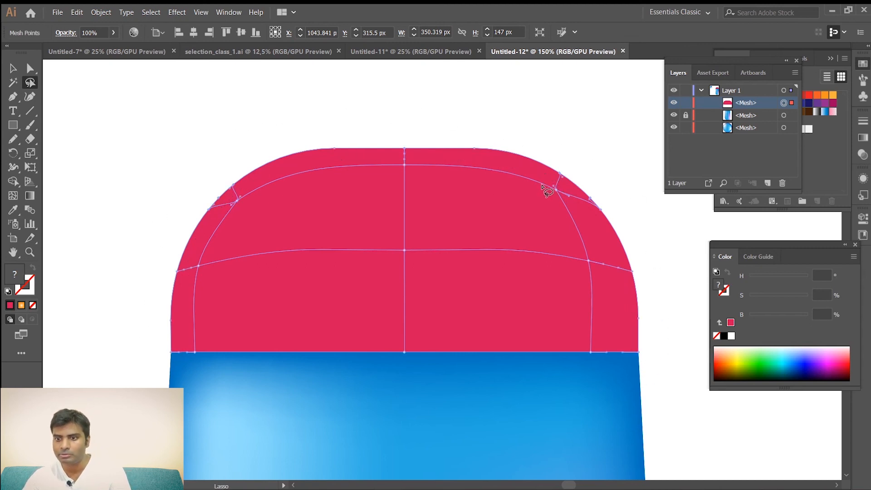
pyautogui.click(811, 75)
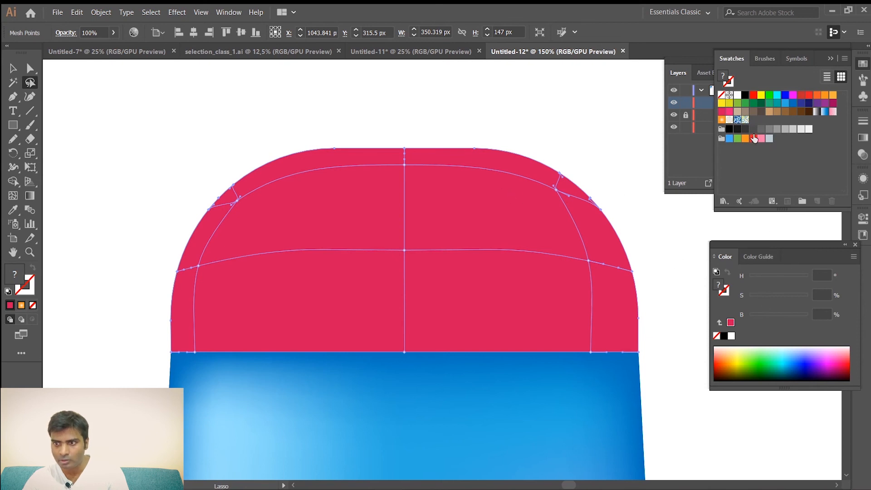
pyautogui.click(722, 112)
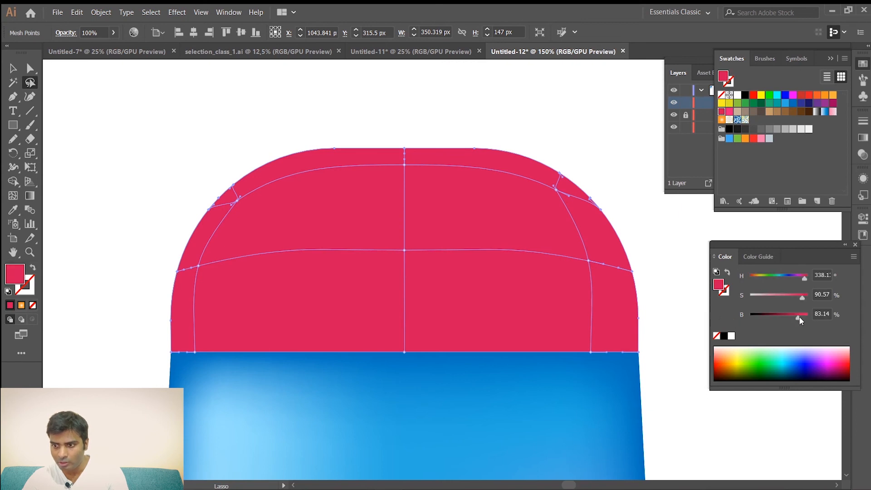
pyautogui.moveTo(797, 318); pyautogui.dragTo(809, 299)
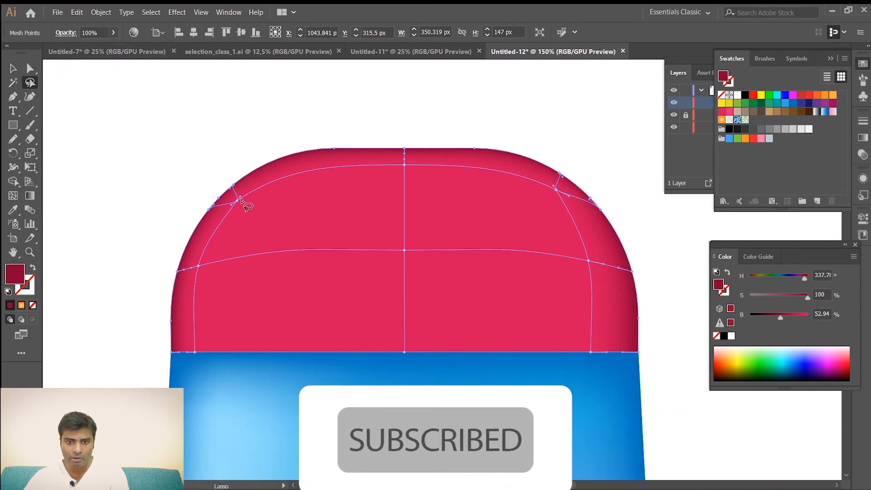
# Colour the cap's upper-left inner mesh point pale pink with 30.98% saturation and 100% brightness, moving it and the left-middle point inward.
pyautogui.click(13, 196)
pyautogui.moveTo(241, 203); pyautogui.dragTo(267, 202)
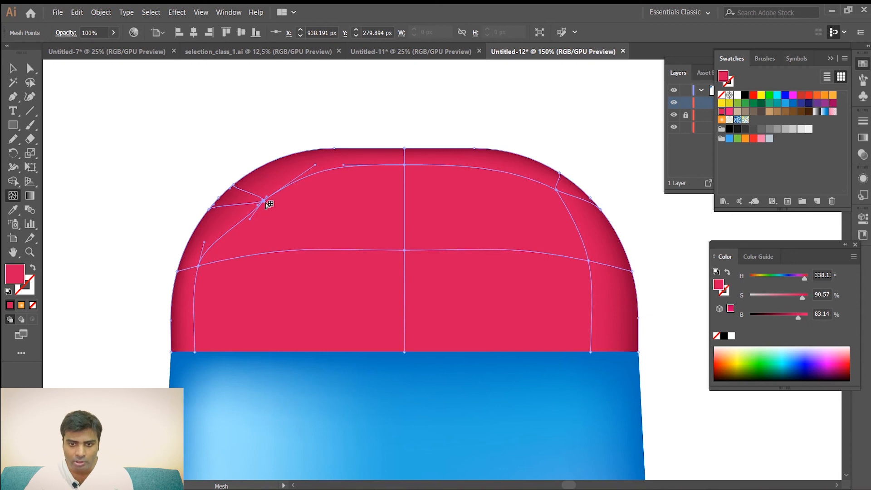
pyautogui.click(31, 68)
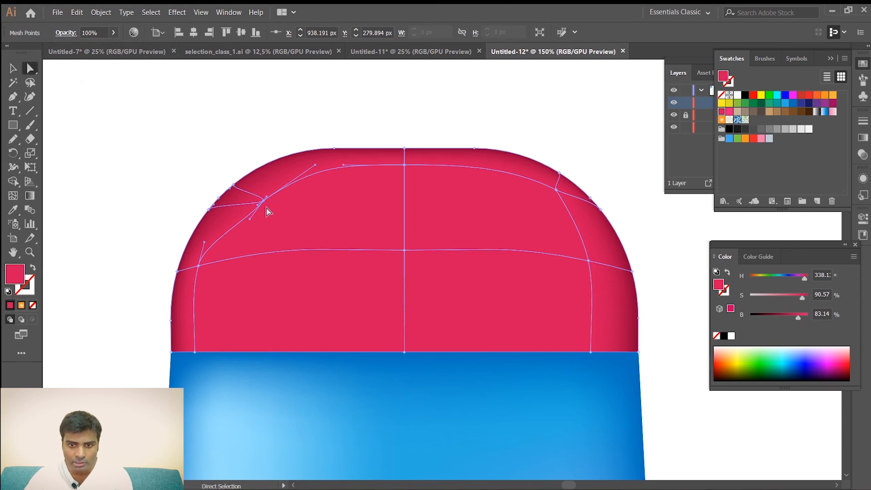
pyautogui.moveTo(803, 299)
pyautogui.mouseDown()
pyautogui.moveTo(765, 302)
pyautogui.moveTo(813, 312)
pyautogui.mouseUp()
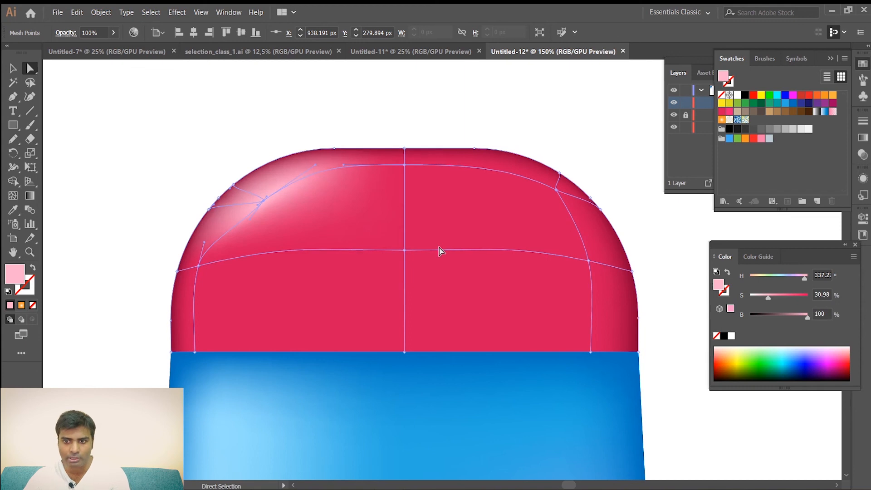
pyautogui.moveTo(264, 199); pyautogui.dragTo(265, 198)
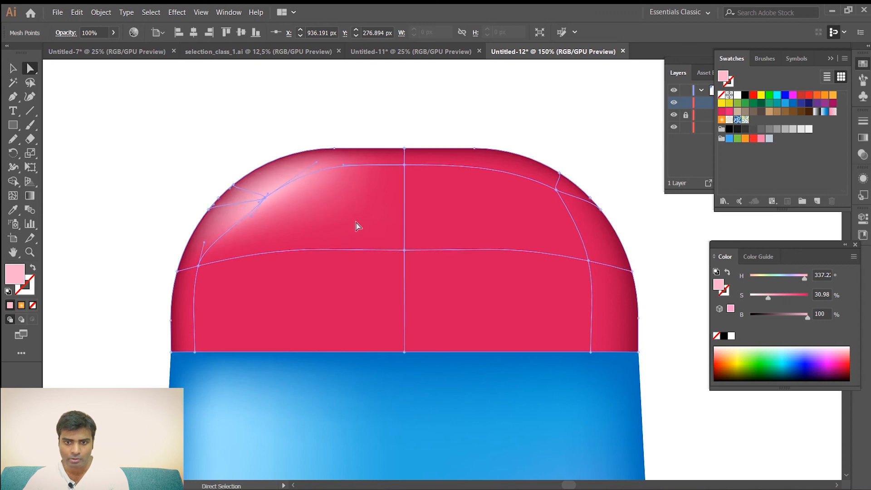
pyautogui.moveTo(203, 267); pyautogui.dragTo(228, 266)
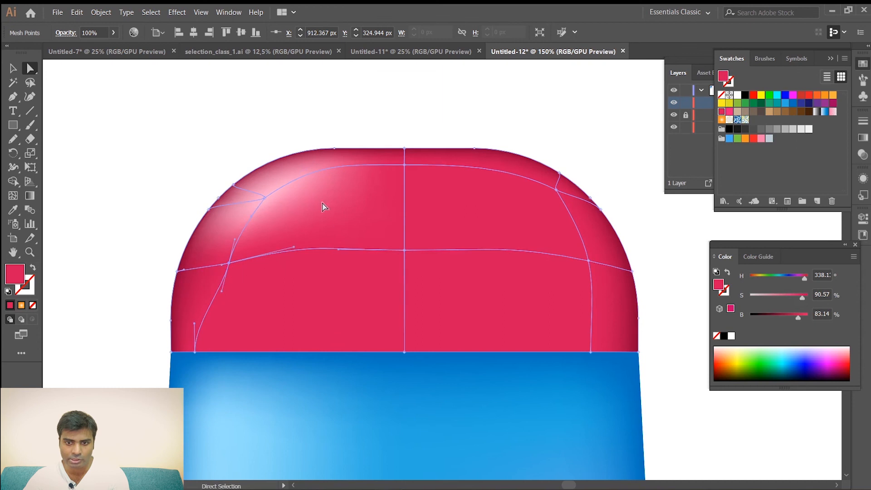
# Deselect the cap and examine the shading of the whole bottle shape.
pyautogui.hotkey('ctrl', '-')
pyautogui.hotkey('ctrl', '-')
pyautogui.hotkey('ctrl', '-')
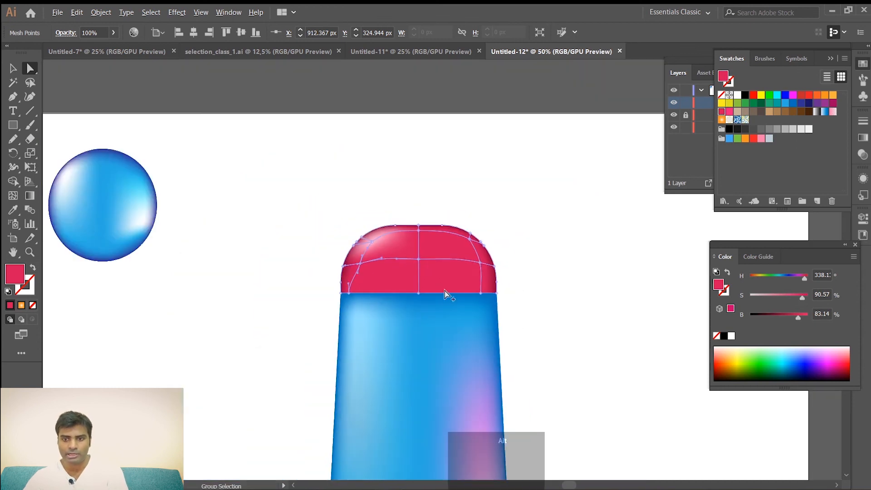
pyautogui.press('space')
pyautogui.press('v')
pyautogui.click(574, 240)
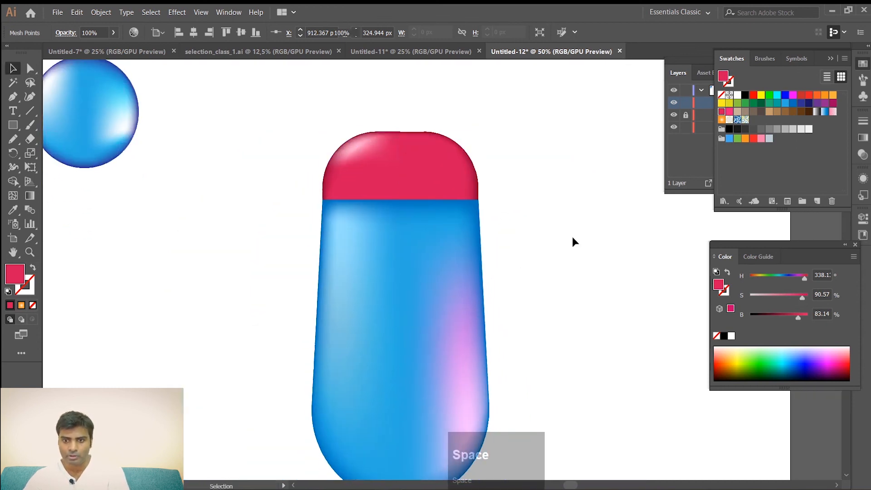
pyautogui.scroll(-2, 574, 237)
pyautogui.scroll(-1, 564, 263)
pyautogui.scroll(1, 563, 263)
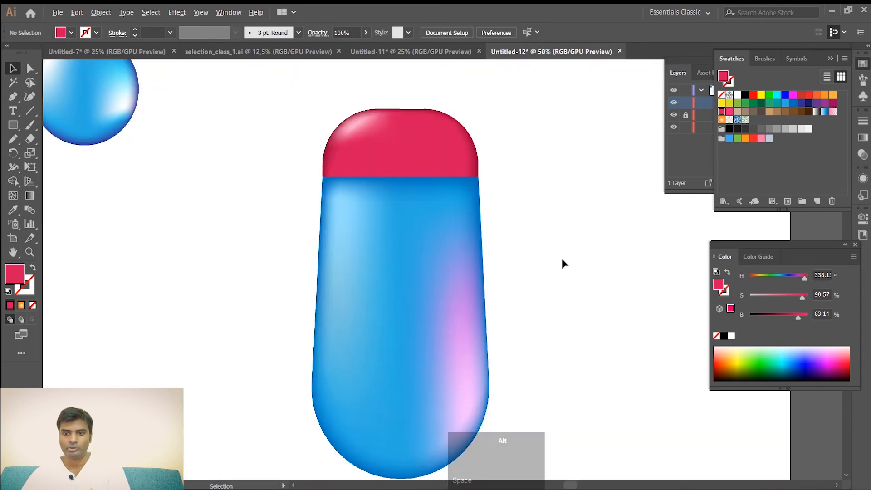
pyautogui.scroll(-2, 558, 259)
pyautogui.scroll(-1, 601, 289)
pyautogui.scroll(1, 600, 288)
pyautogui.moveTo(436, 302); pyautogui.dragTo(333, 300)
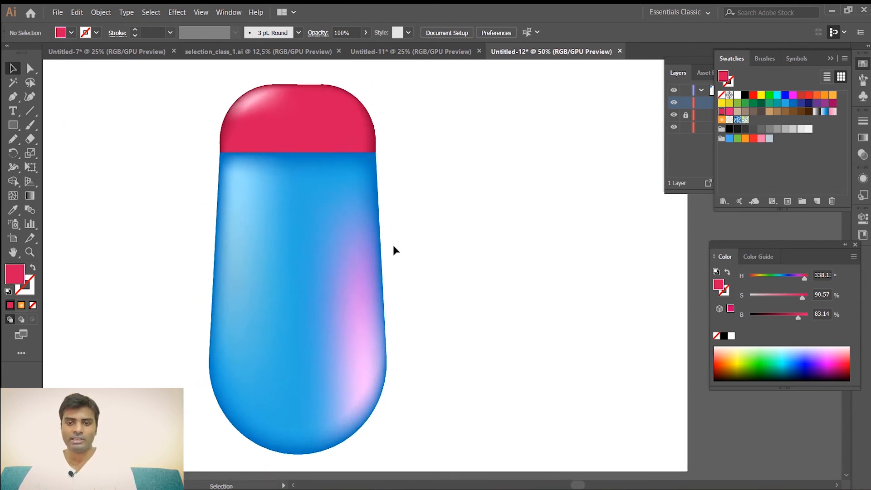
# Place a point text object beside the blue body and enlarge it to about 111.61 pt.
pyautogui.click(14, 111)
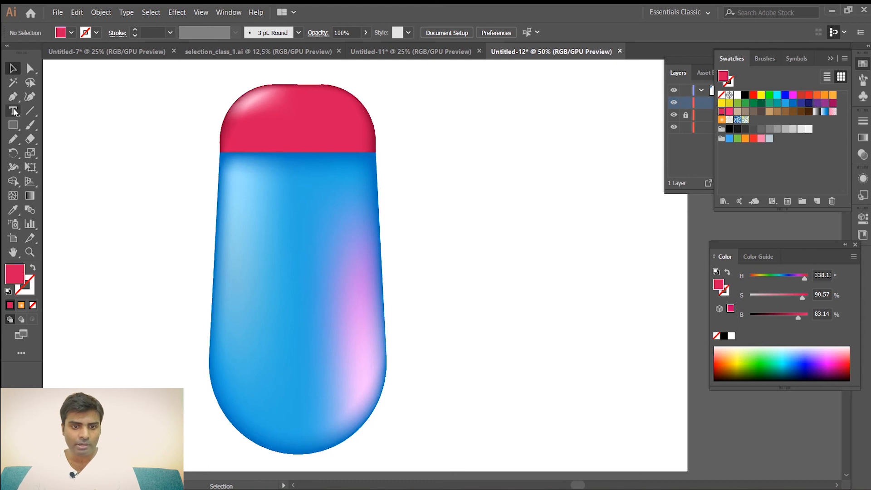
pyautogui.click(464, 232)
pyautogui.press('Escape')
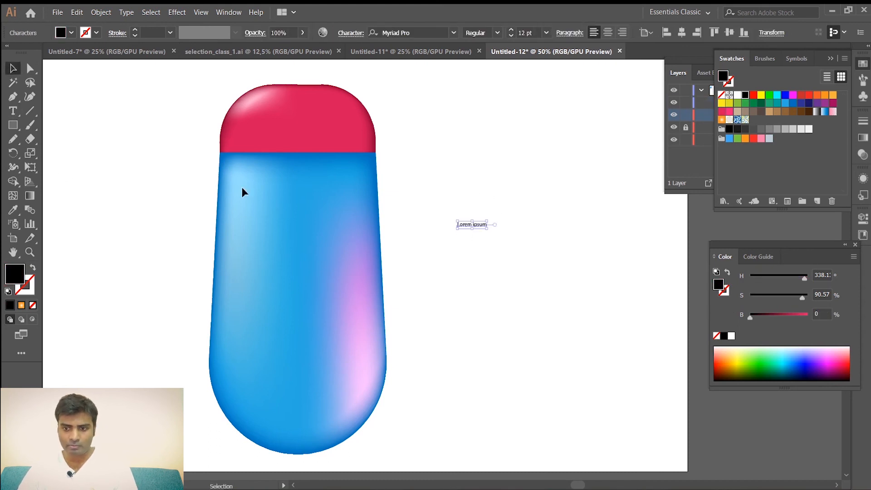
pyautogui.press('shift')
pyautogui.press('alt')
pyautogui.moveTo(489, 230); pyautogui.dragTo(609, 341)
# Replace the placeholder text with "Design Banao".
pyautogui.press('t')
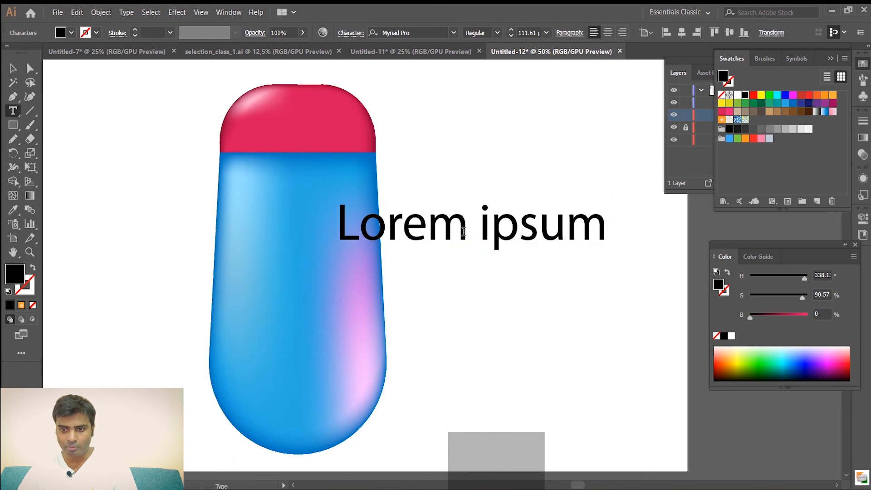
pyautogui.click(428, 227)
pyautogui.moveTo(572, 225); pyautogui.dragTo(340, 229)
pyautogui.write('D')
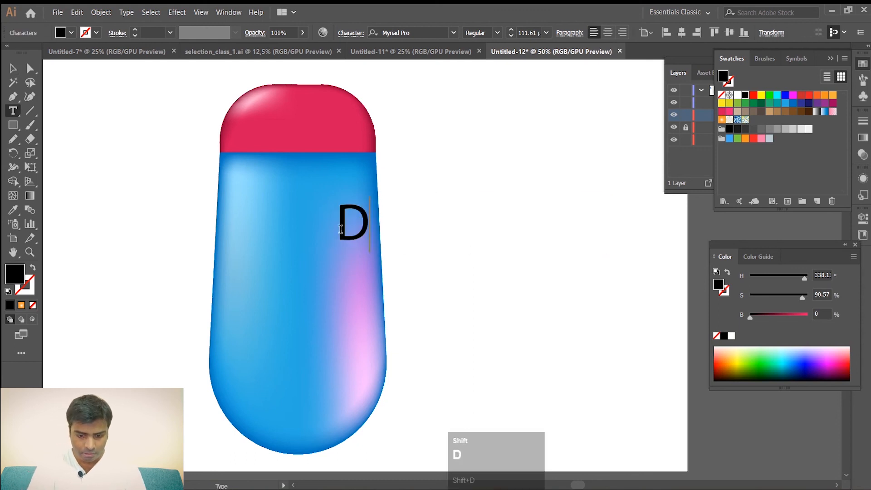
pyautogui.write('esign Banao')
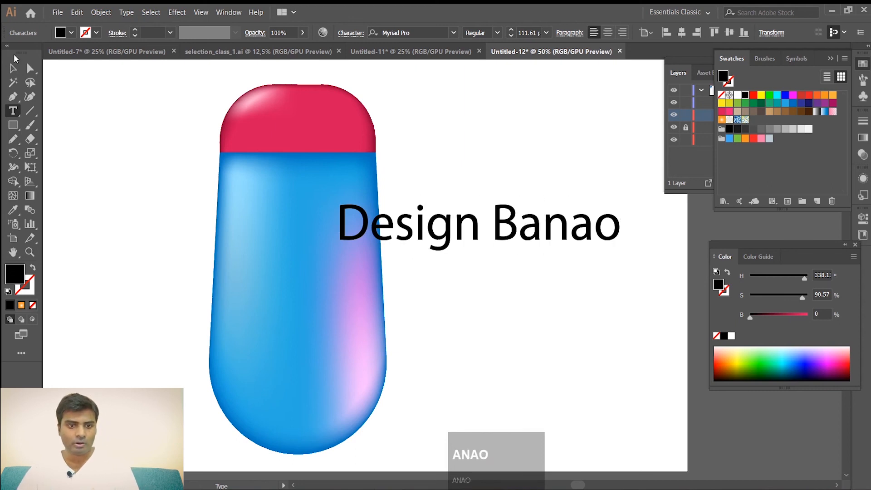
pyautogui.press('Escape')
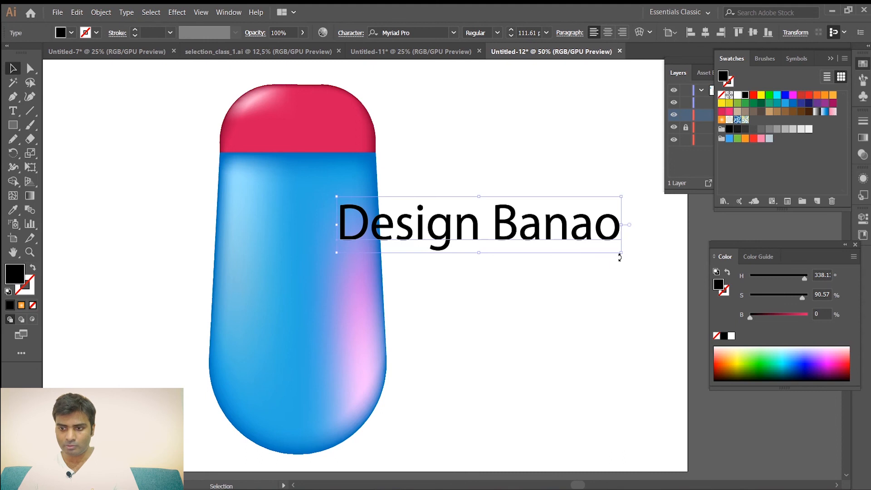
pyautogui.moveTo(625, 257); pyautogui.dragTo(519, 127)
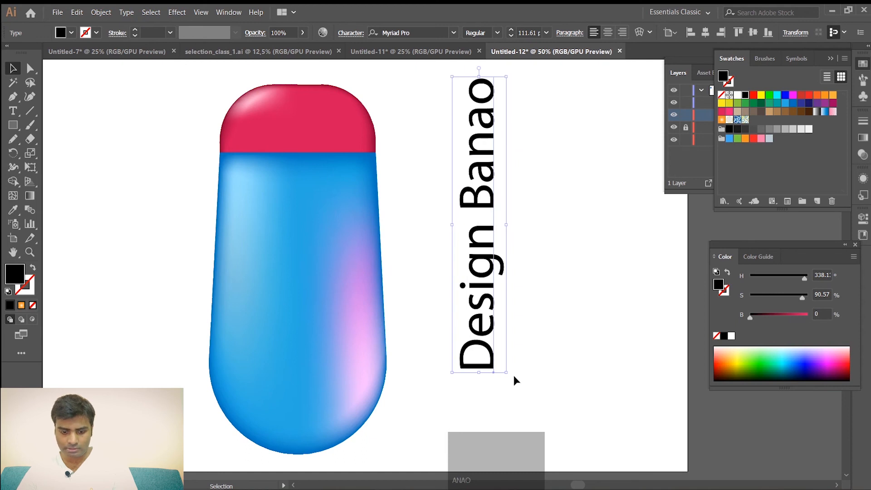
pyautogui.hotkey('ctrl', 'z')
pyautogui.hotkey('ctrl', 'z')
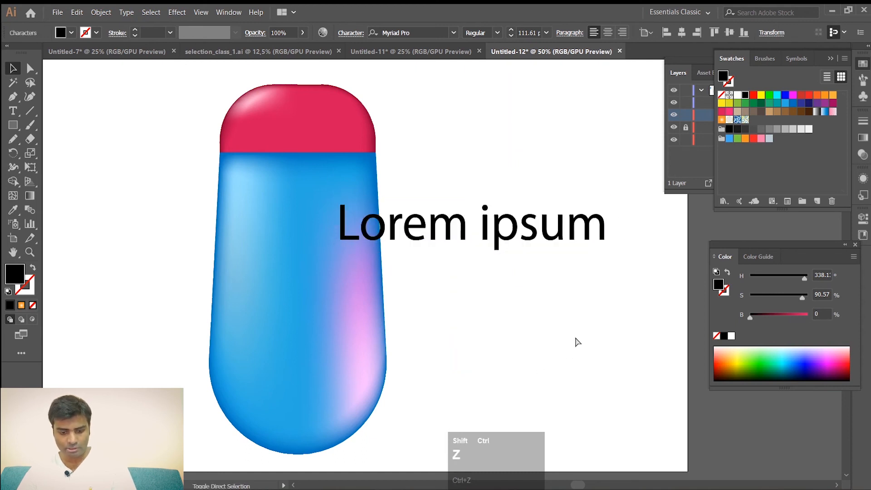
pyautogui.hotkey('ctrl', 'shift', 'z')
# Rotate the "Design Banao" text 90° clockwise and centre it on the blue body, scaled down to about 88.31 pt.
pyautogui.moveTo(626, 258); pyautogui.dragTo(480, 360)
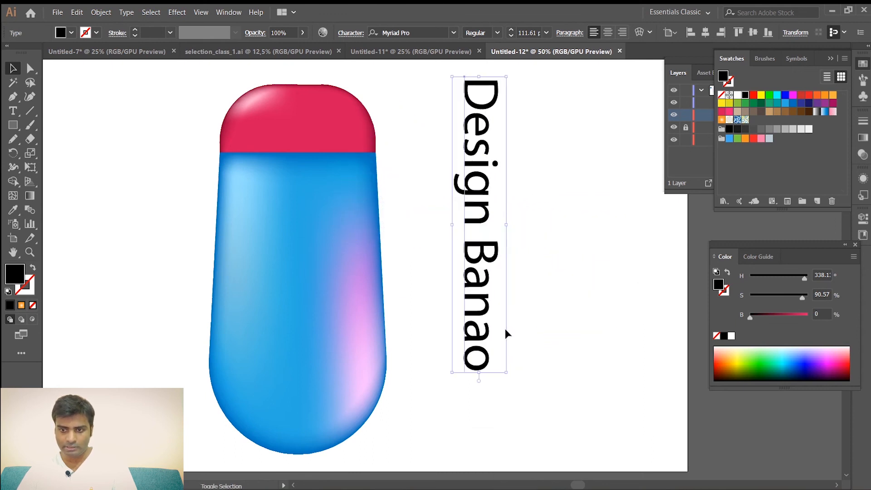
pyautogui.moveTo(472, 156); pyautogui.dragTo(251, 231)
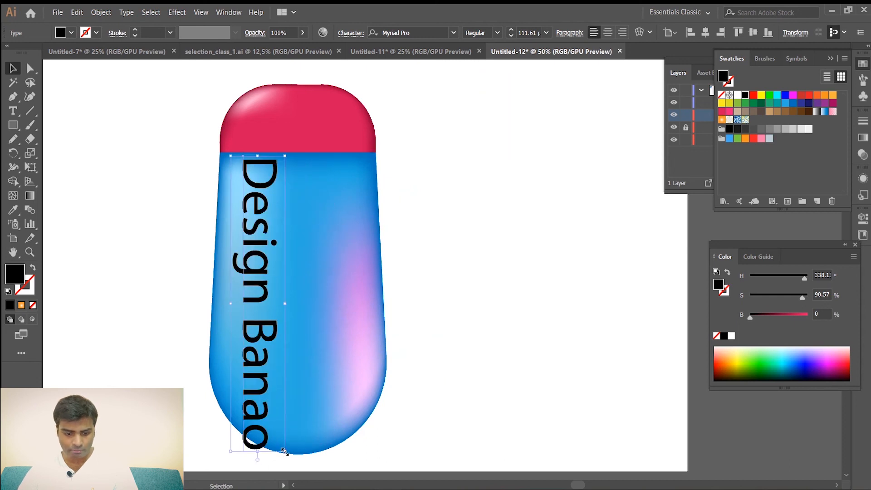
pyautogui.press('shift')
pyautogui.moveTo(285, 450); pyautogui.dragTo(279, 421)
pyautogui.moveTo(257, 268); pyautogui.dragTo(293, 242)
pyautogui.click(508, 259)
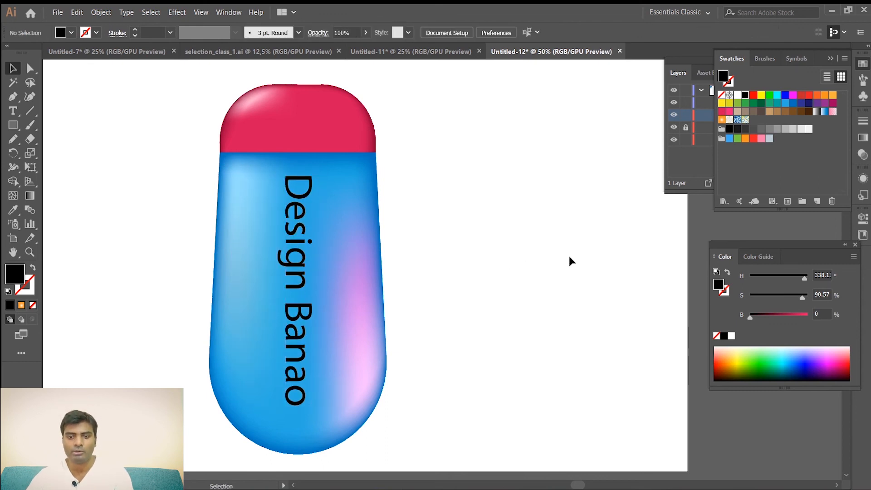
pyautogui.click(301, 211)
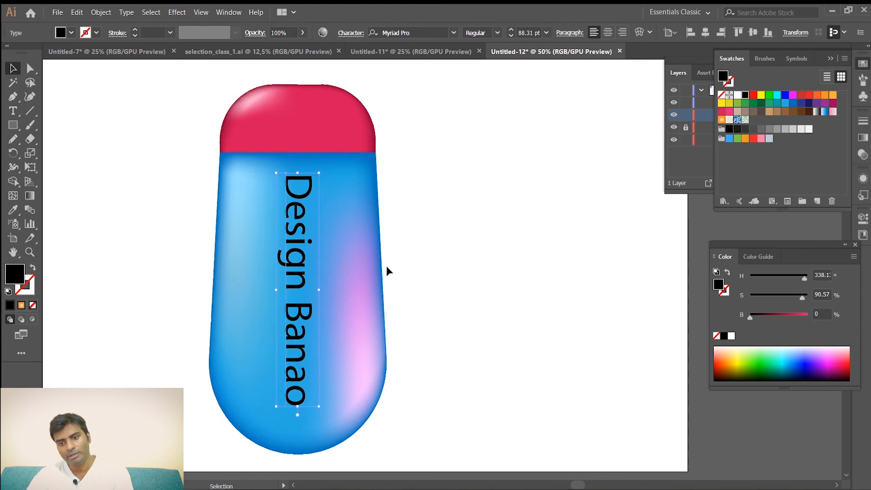
pyautogui.click(516, 274)
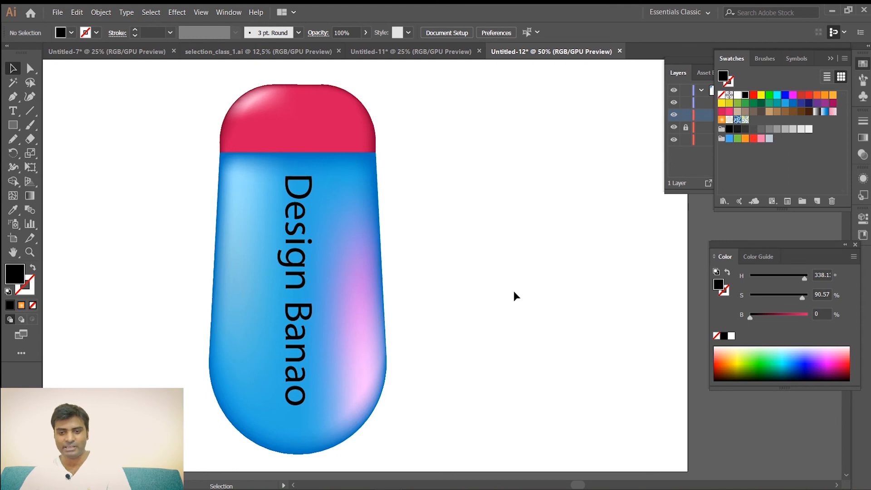
pyautogui.hotkey('ctrl', '-')
pyautogui.hotkey('ctrl', '-')
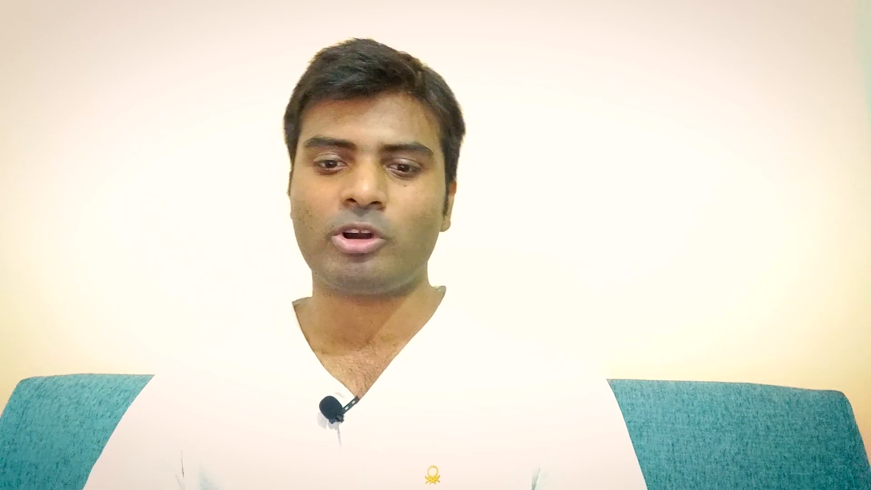